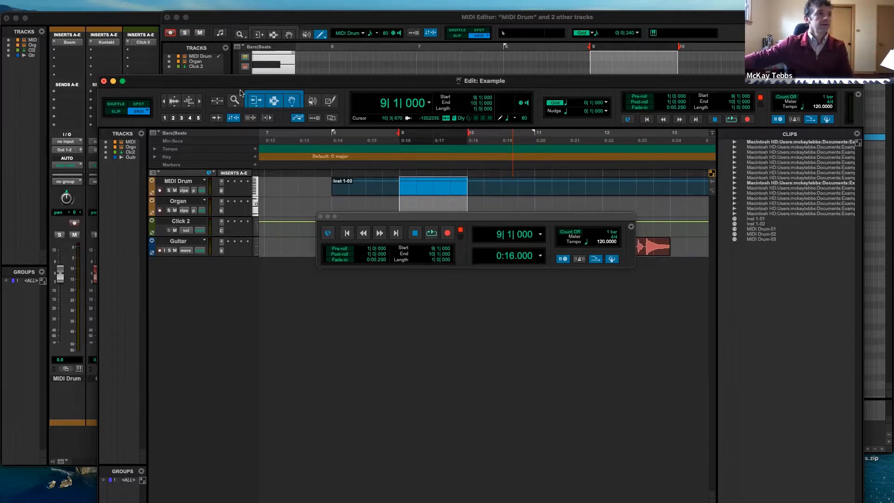
# Step: Zoom in on the timeline around bar 7 with the Zoomer tool
pyautogui.click(235, 100)
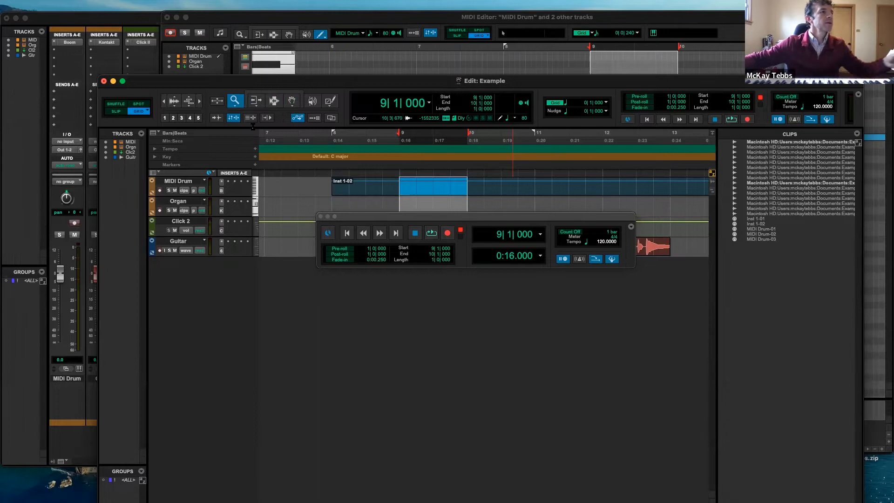
pyautogui.click(369, 192)
pyautogui.click(368, 192)
pyautogui.click(369, 192)
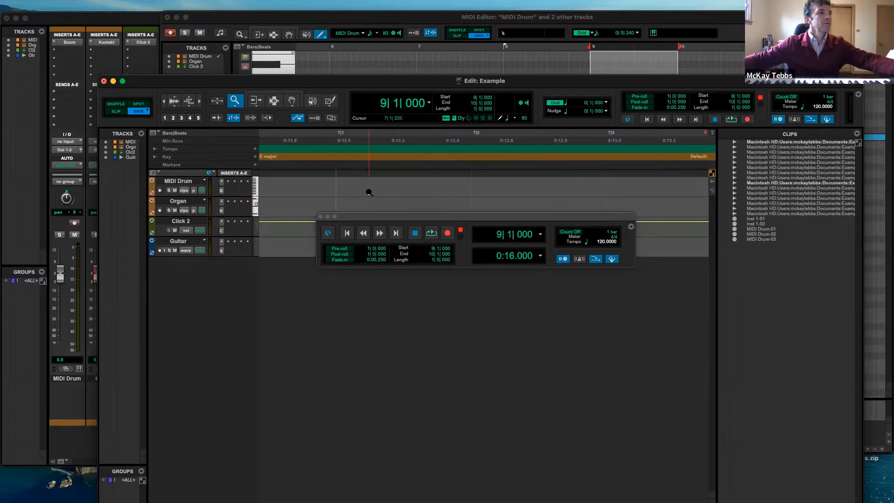
# Step: Zoom out with the Zoomer tool until the clips across the whole session are in view
pyautogui.keyDown('alt'); pyautogui.click(368, 192); pyautogui.keyUp('alt')
pyautogui.keyDown('alt'); pyautogui.click(368, 193); pyautogui.keyUp('alt')
pyautogui.keyDown('alt'); pyautogui.click(369, 193); pyautogui.keyUp('alt')
pyautogui.keyDown('alt'); pyautogui.click(368, 193); pyautogui.keyUp('alt')
pyautogui.keyDown('alt'); pyautogui.click(368, 193); pyautogui.keyUp('alt')
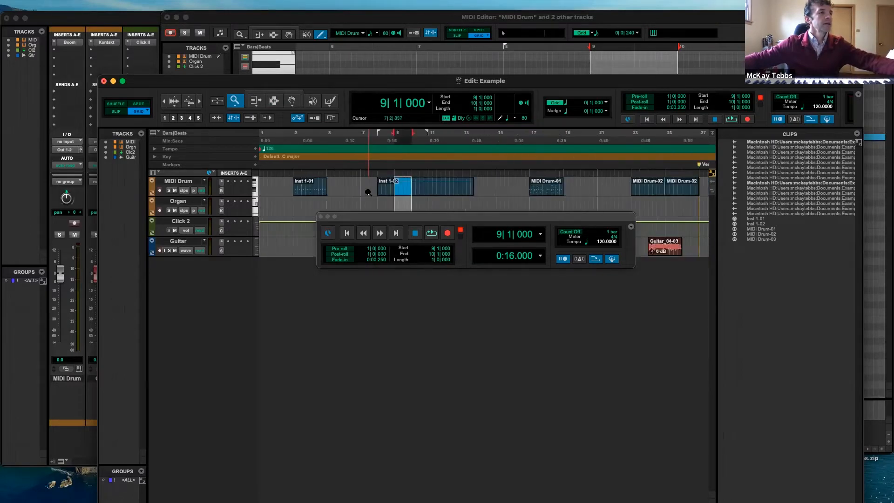
pyautogui.keyDown('alt'); pyautogui.click(368, 192); pyautogui.keyUp('alt')
# Step: Zoom in again with the Zoomer tool to beat-level detail at bar 1
pyautogui.click(368, 192)
pyautogui.click(369, 193)
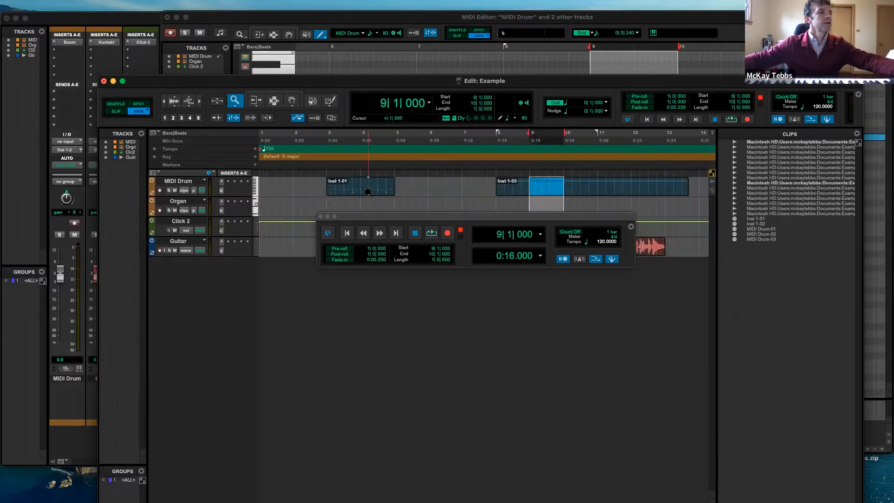
pyautogui.click(368, 192)
pyautogui.click(368, 192)
pyautogui.click(368, 193)
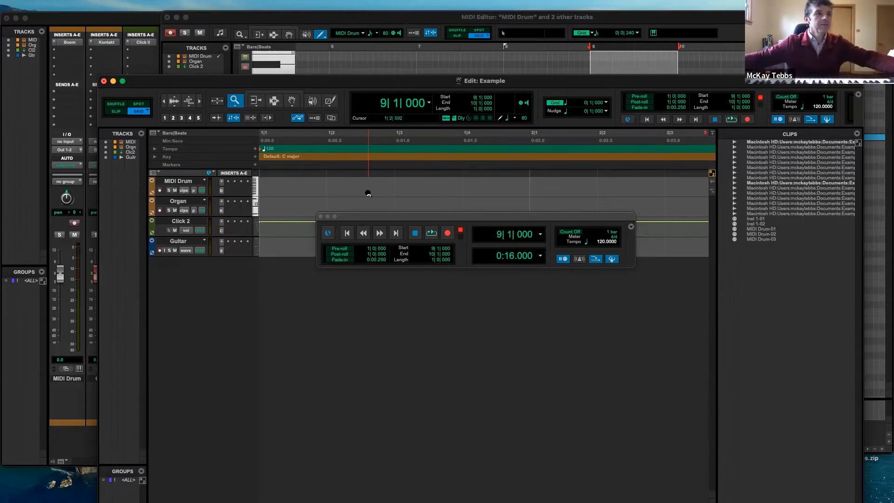
# Step: Zoom the timeline back out and frame the start of the Inst 1-02 clip around bar 8
pyautogui.press('super+bracketleft')
pyautogui.press('super+bracketleft')
pyautogui.press('super+bracketleft')
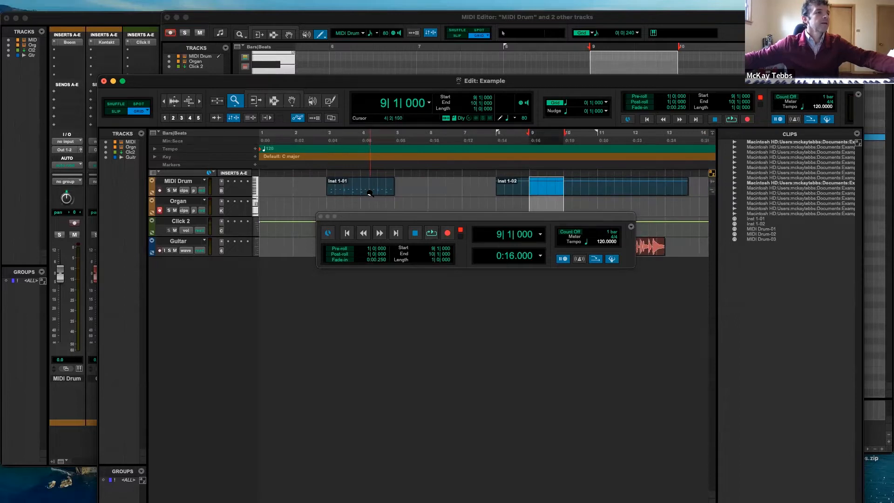
pyautogui.click(428, 196)
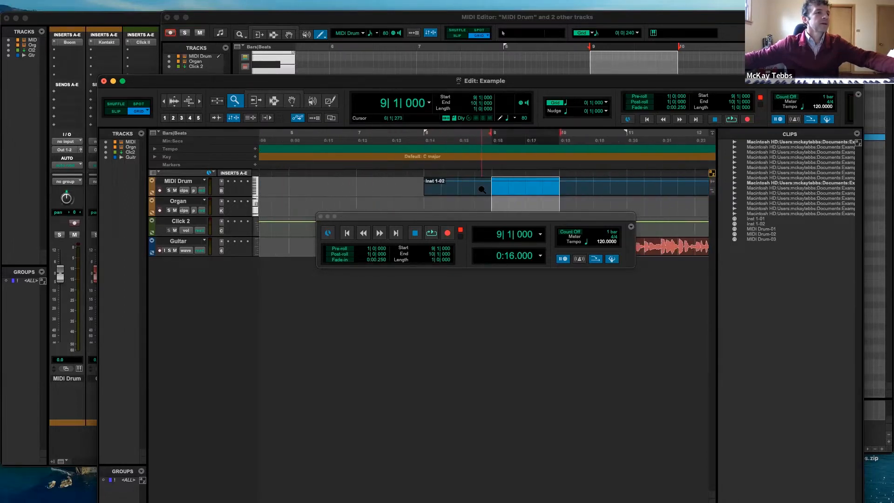
pyautogui.press('Left')
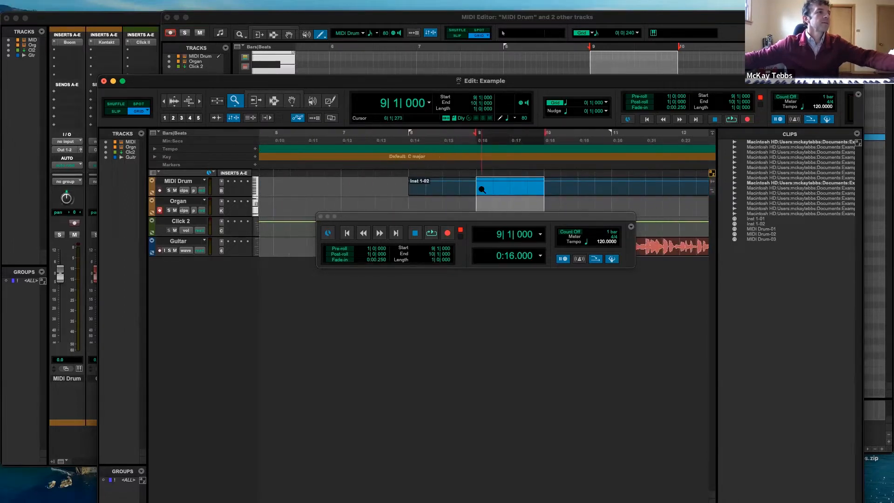
# Step: Activate the Trim tool and move the Transport window below the tracks to uncover the Guitar clip
pyautogui.click(255, 100)
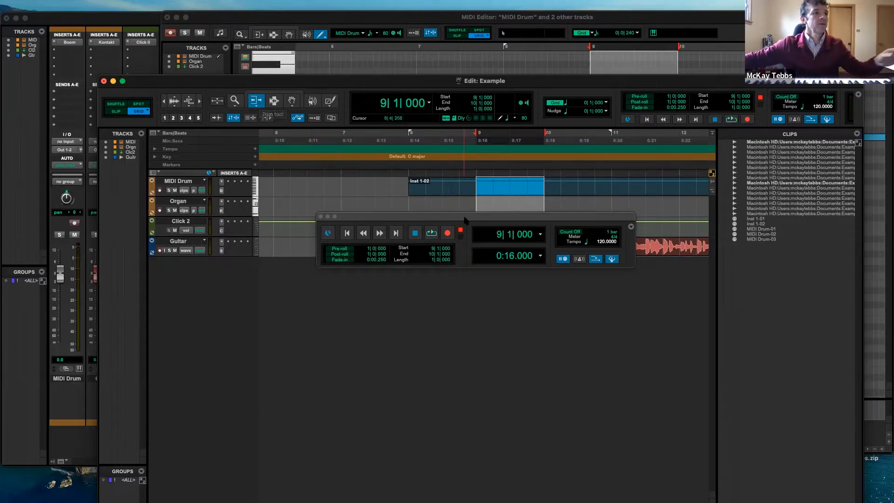
pyautogui.moveTo(465, 218); pyautogui.dragTo(473, 315)
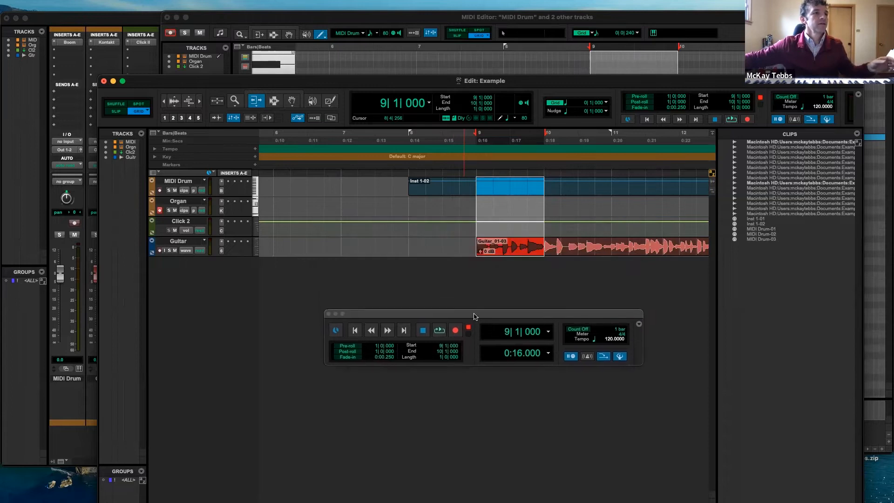
pyautogui.click(472, 241)
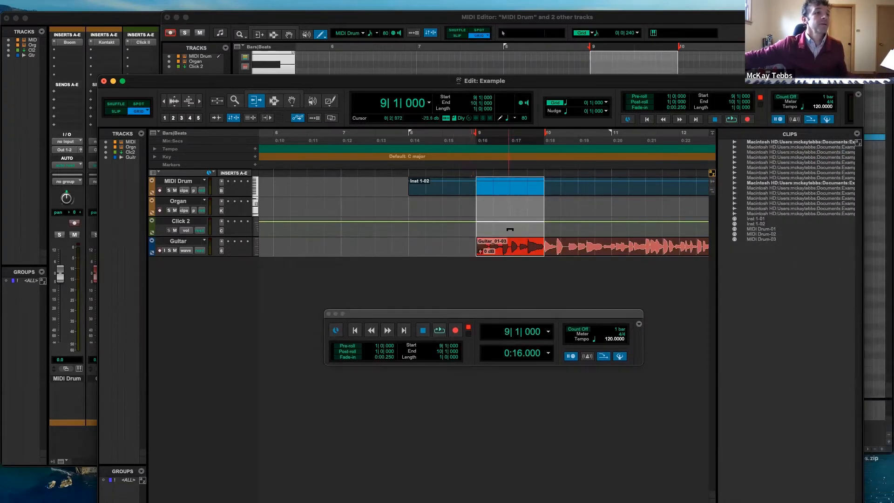
pyautogui.hscroll(5, 545, 226)
pyautogui.hscroll(5, 546, 226)
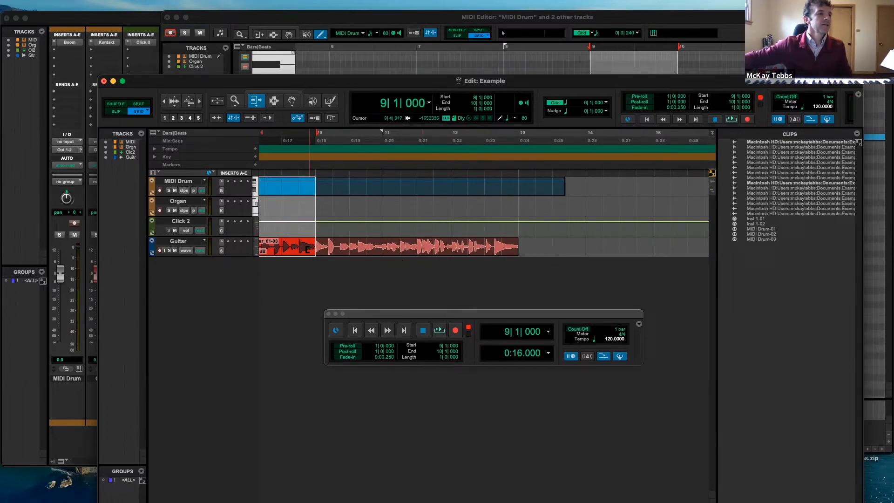
# Step: Try trimming the end of the Guitar clip back to 12|2|000, and undo the trim
pyautogui.click(518, 245)
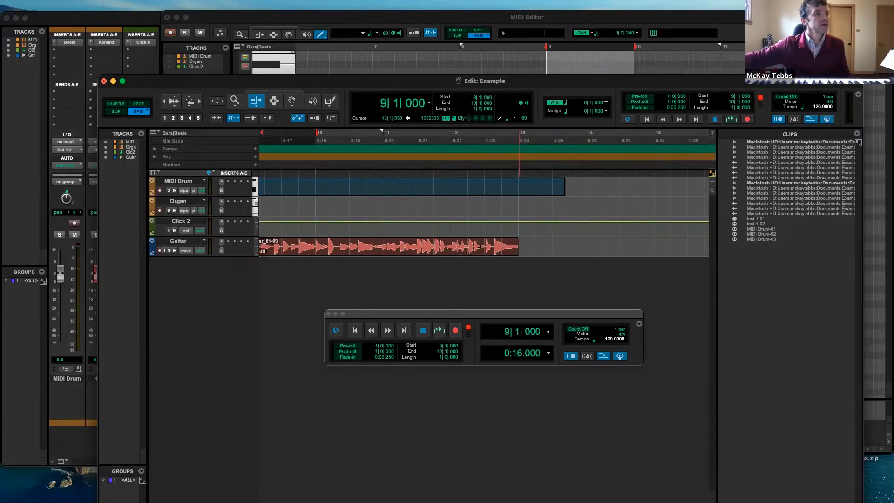
pyautogui.click(513, 242)
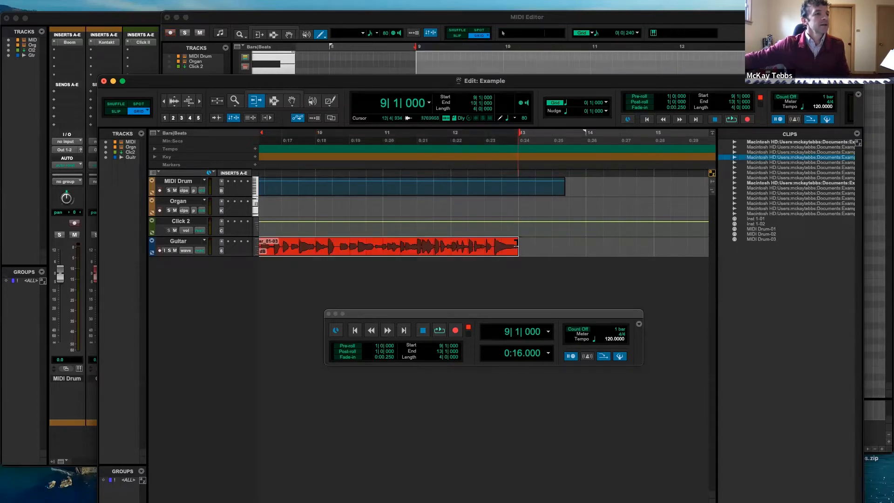
pyautogui.click(513, 242)
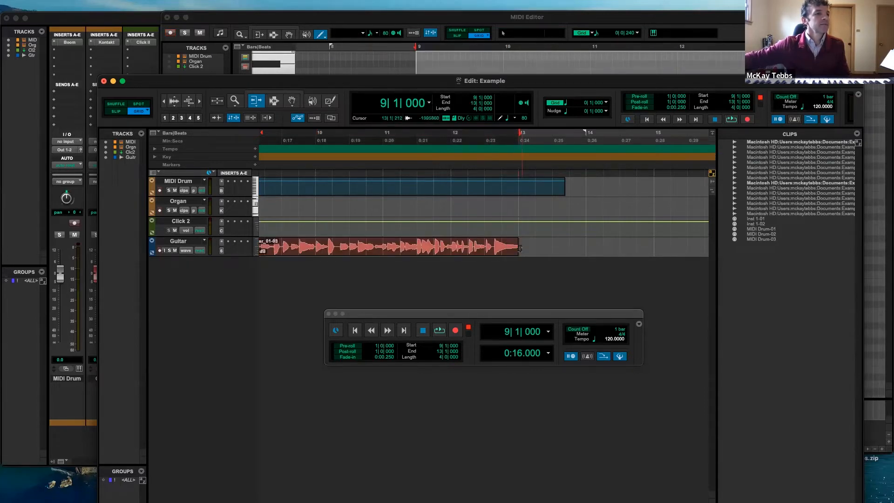
pyautogui.moveTo(517, 246); pyautogui.dragTo(474, 240)
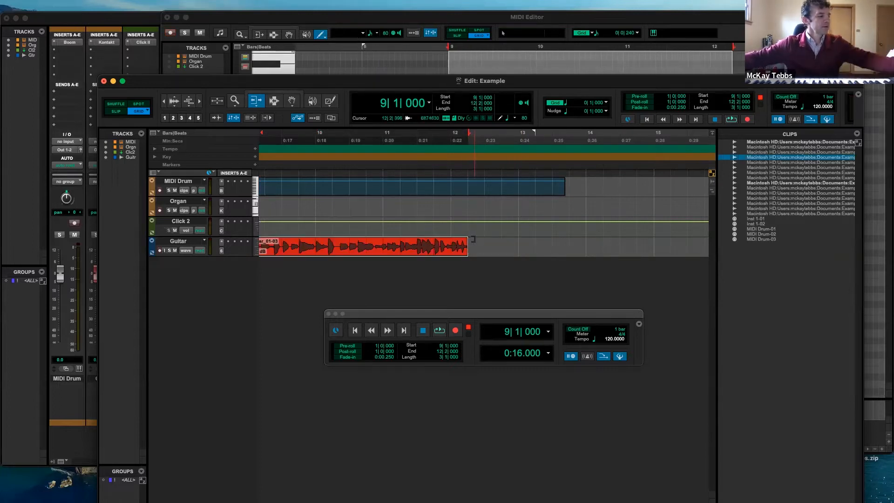
pyautogui.press('super+z')
# Step: Try trimming the Guitar clip's end to 11|4|000 and extending it outward, and undo both trims
pyautogui.moveTo(516, 246); pyautogui.dragTo(435, 246)
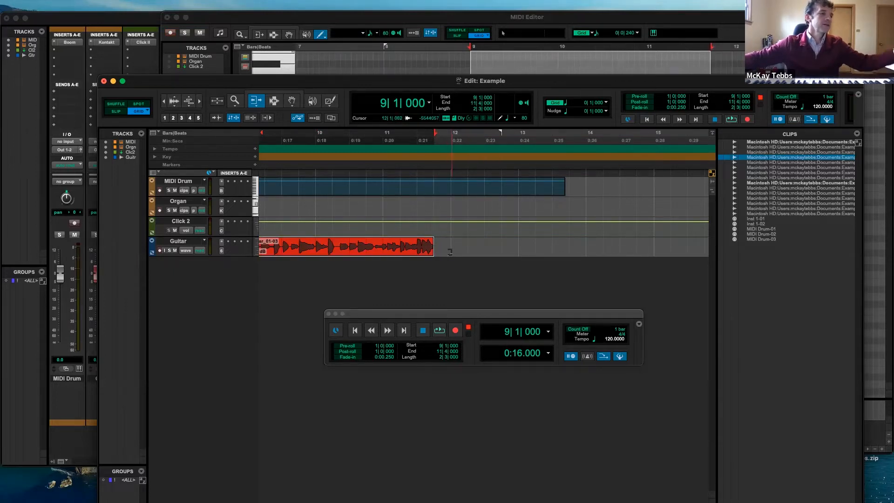
pyautogui.moveTo(431, 247); pyautogui.dragTo(586, 243)
pyautogui.press('super+z')
pyautogui.press('super+z')
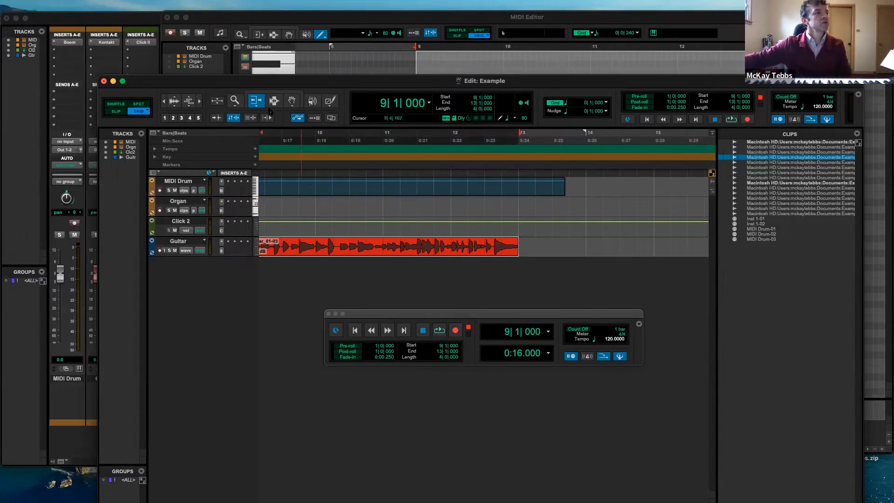
# Step: Use the Selector tool to place the edit cursor at 11|4|000 on the Guitar track and at 10|2|000 on Click 2
pyautogui.click(276, 101)
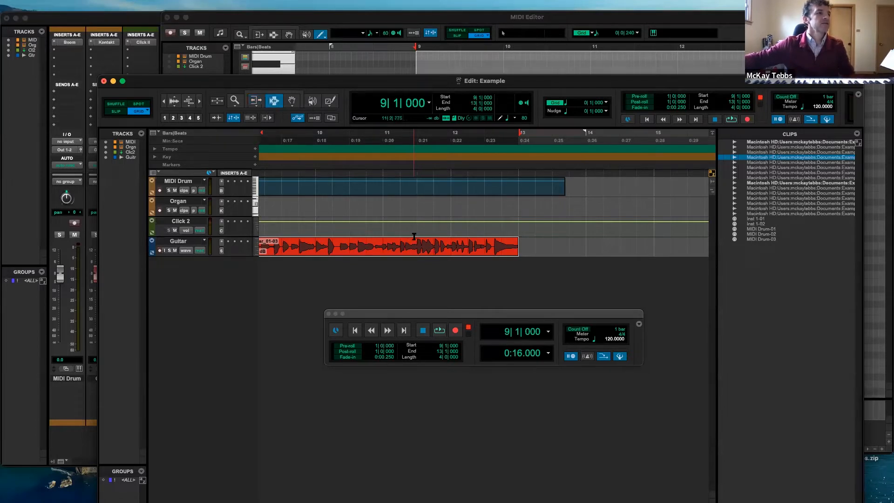
pyautogui.click(433, 241)
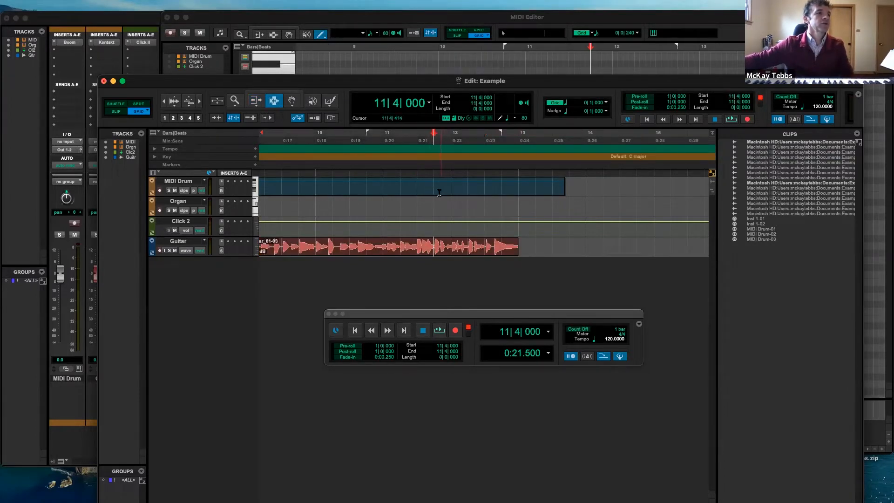
pyautogui.click(480, 231)
pyautogui.click(340, 230)
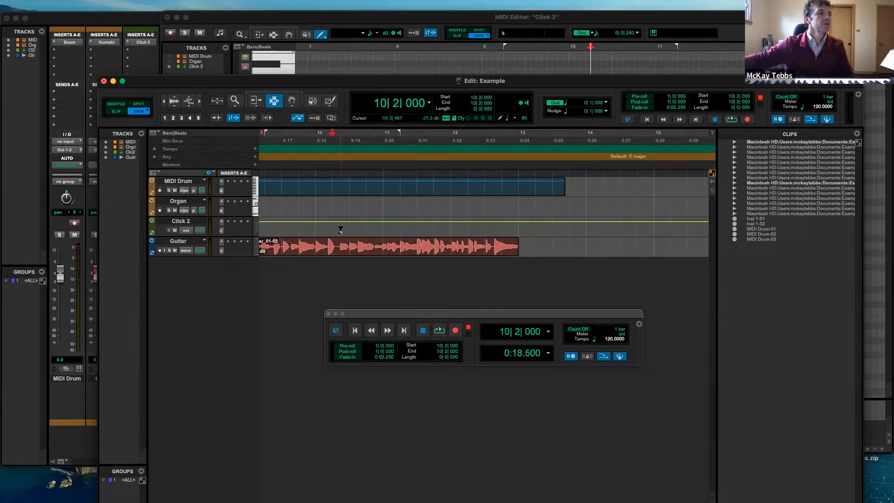
# Step: Place the edit cursor at 10|1|000 in the Guitar clip and briefly play back from there
pyautogui.hscroll(-5, 324, 242)
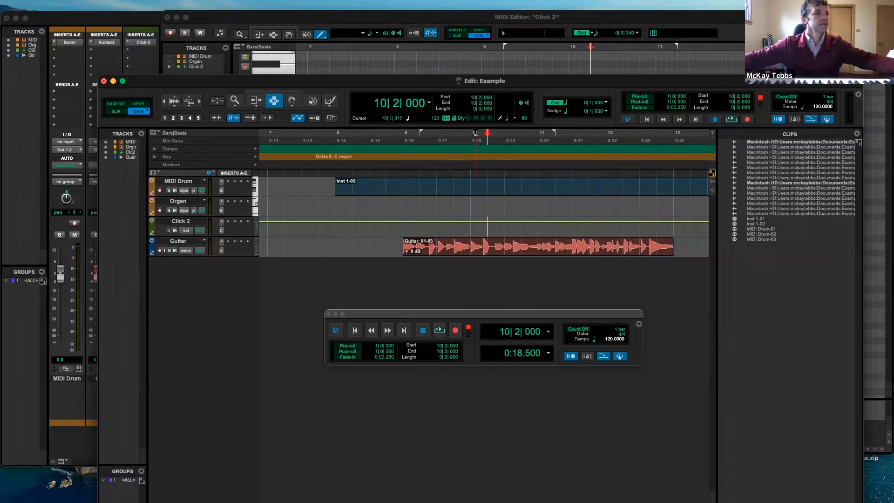
pyautogui.click(470, 245)
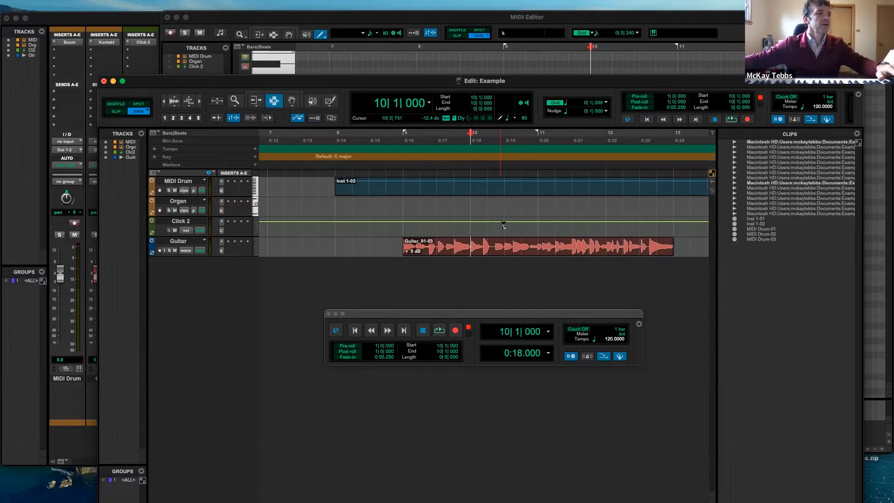
pyautogui.press('space')
pyautogui.press('space')
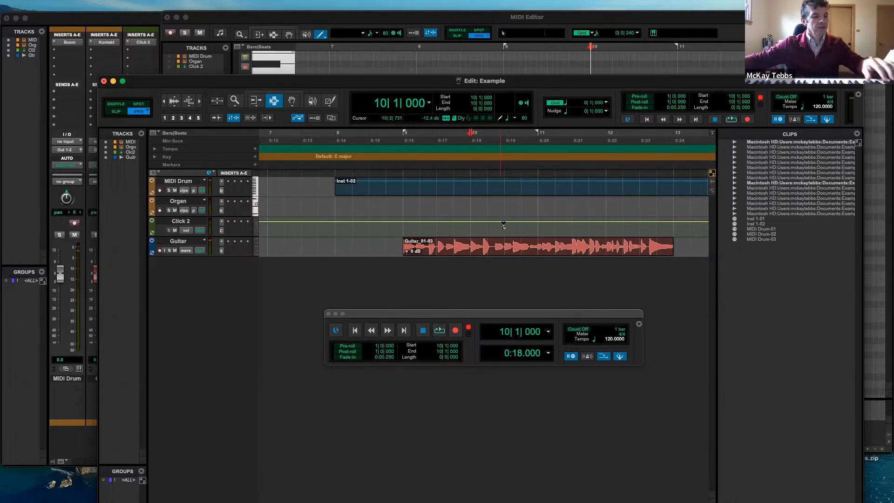
# Step: Try moving the Guitar clip to start at 7|4|000 with the Grabber tool, and undo the move
pyautogui.click(292, 101)
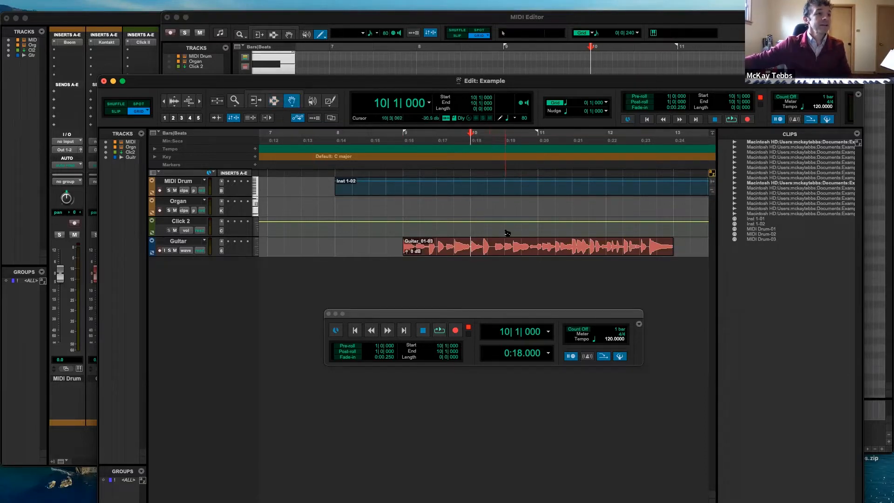
pyautogui.click(502, 248)
pyautogui.moveTo(502, 249); pyautogui.dragTo(413, 247)
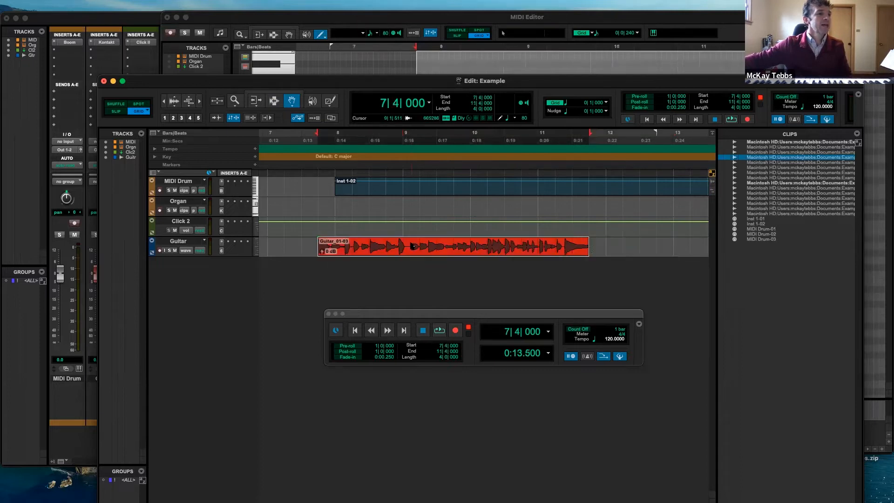
pyautogui.press('super+z')
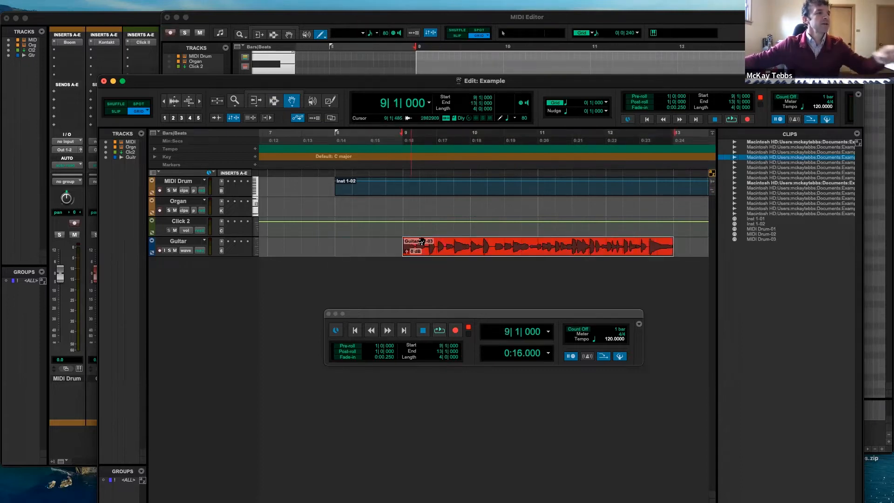
# Step: Try moving the Inst 1-02 clip from the MIDI Drum track to the Organ track, and undo the move
pyautogui.click(480, 186)
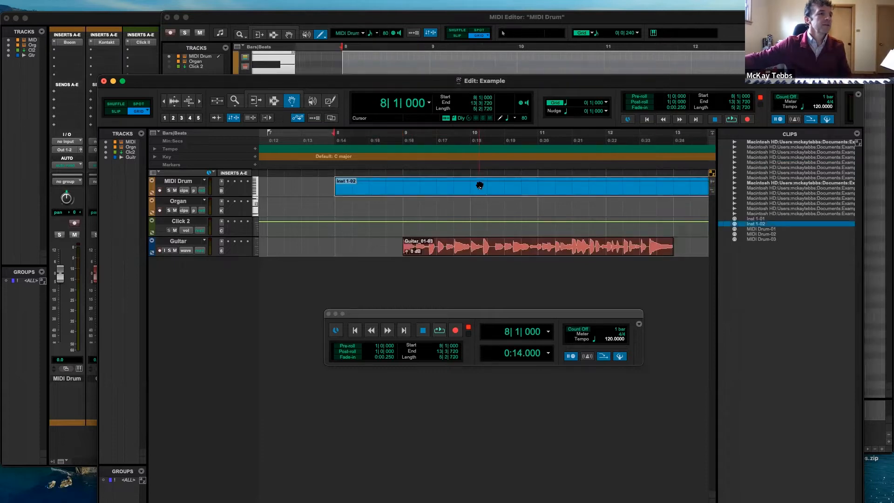
pyautogui.moveTo(479, 185); pyautogui.dragTo(478, 202)
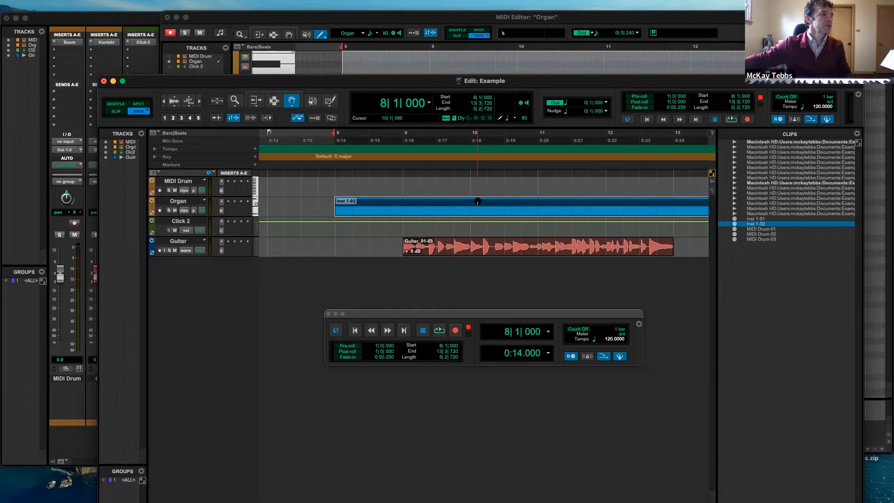
pyautogui.press('super+z')
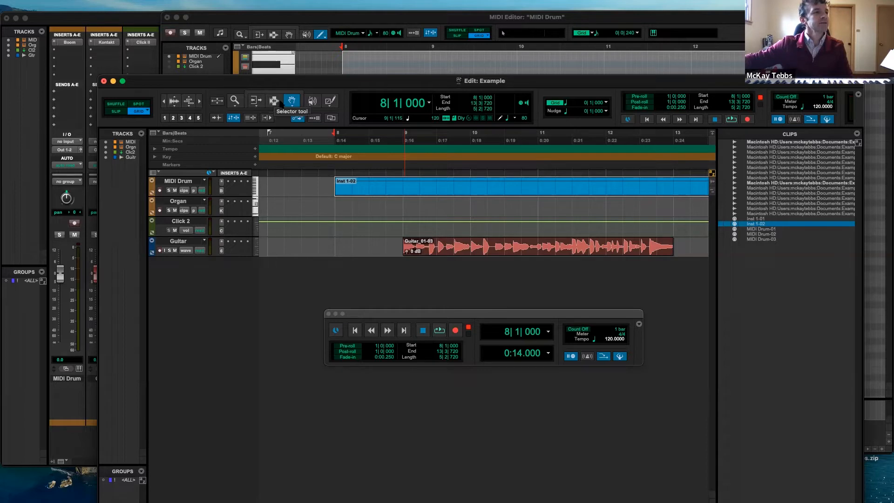
# Step: Place the edit cursor at 8|4|000 in the Inst 1-02 clip with the Selector tool and switch to the Trim tool
pyautogui.click(274, 100)
pyautogui.click(388, 181)
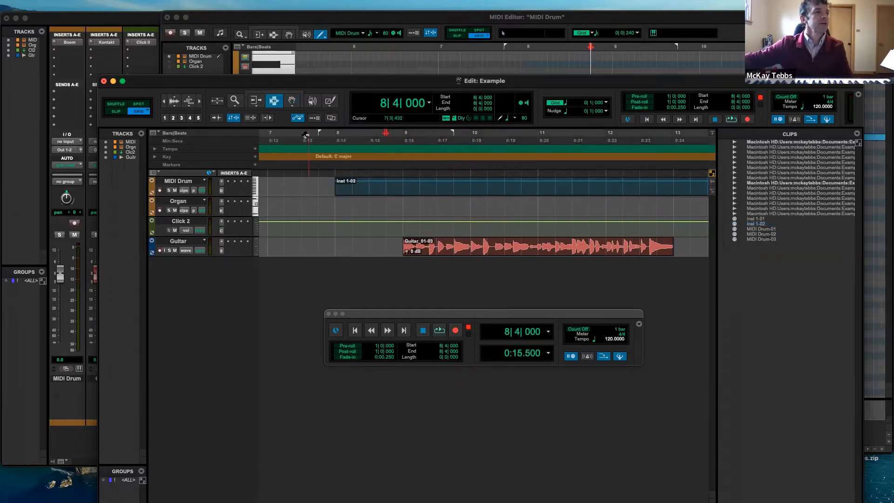
pyautogui.click(257, 100)
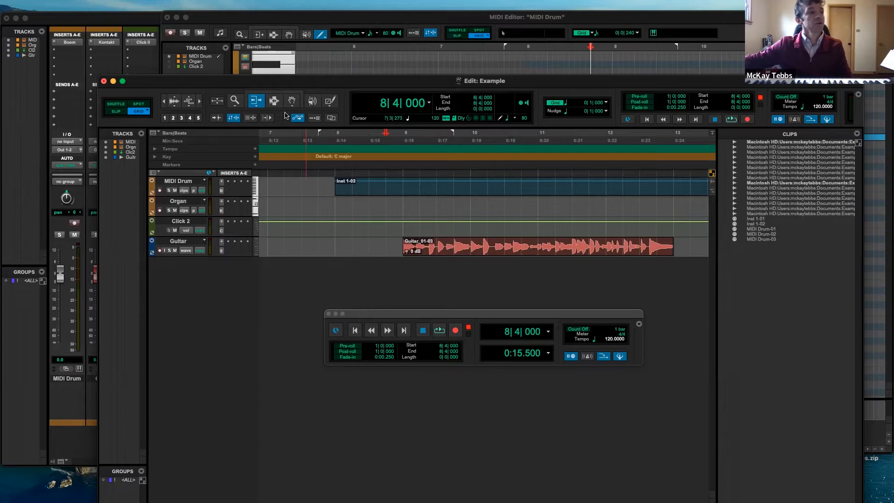
# Step: With the Smart Tool, place the cursor at 10|2|000 in the Guitar clip and move the clip to start at 8|4|000
pyautogui.click(278, 93)
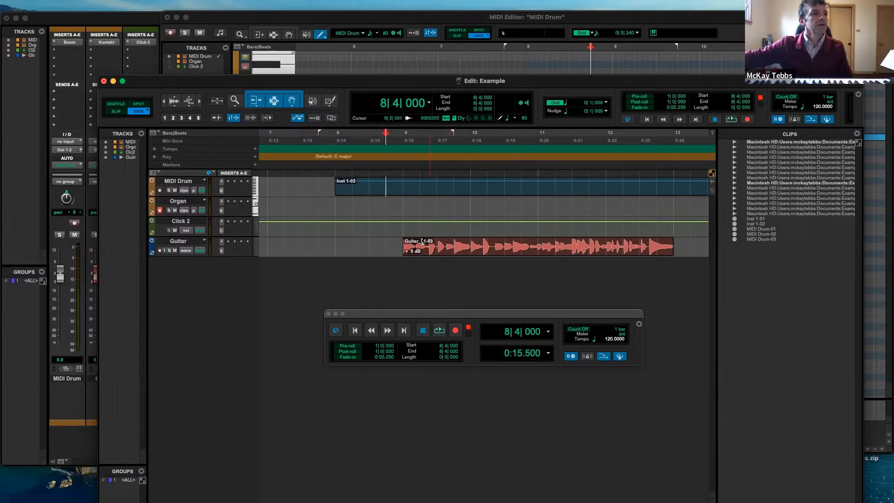
pyautogui.click(487, 239)
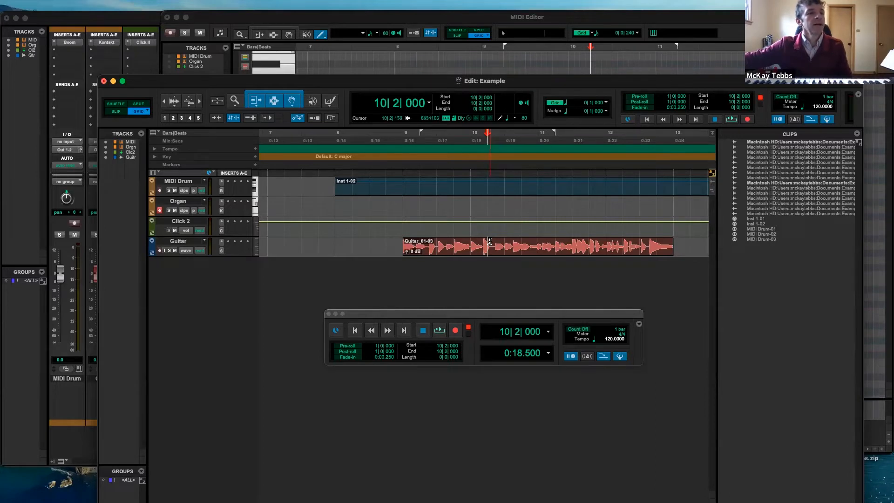
pyautogui.moveTo(487, 252); pyautogui.dragTo(469, 254)
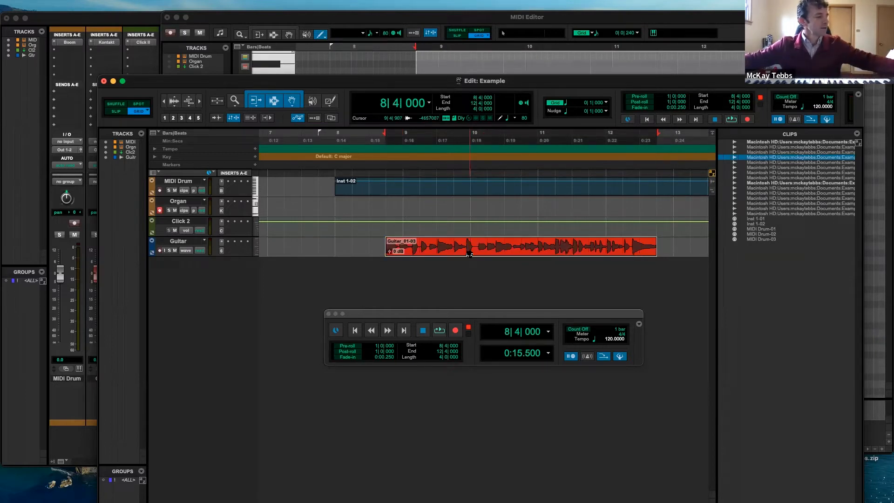
# Step: Undo the last Guitar clip move and scrub back and forth through the clip's audio around bar 10 with the Scrubber tool
pyautogui.press('super+z')
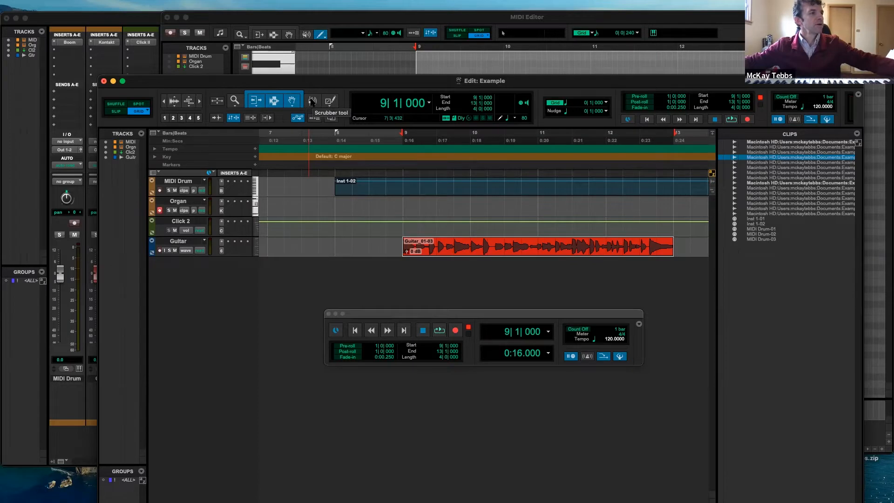
pyautogui.click(311, 101)
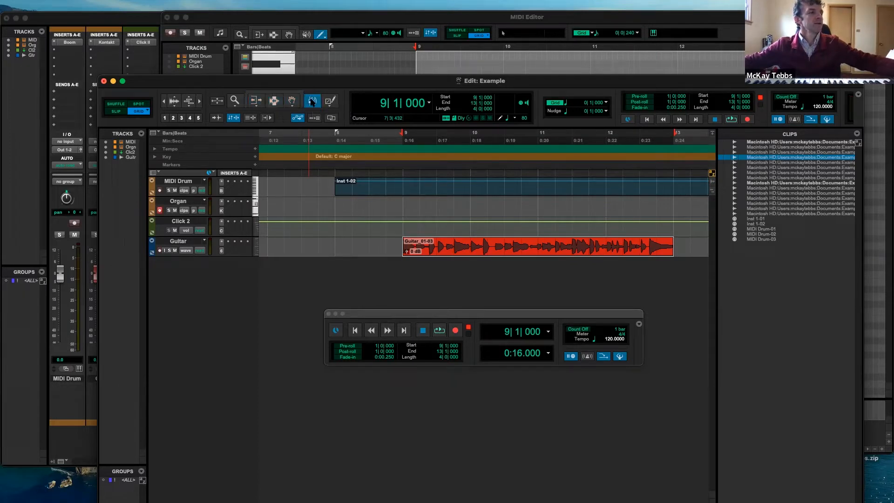
pyautogui.moveTo(484, 246); pyautogui.dragTo(506, 245)
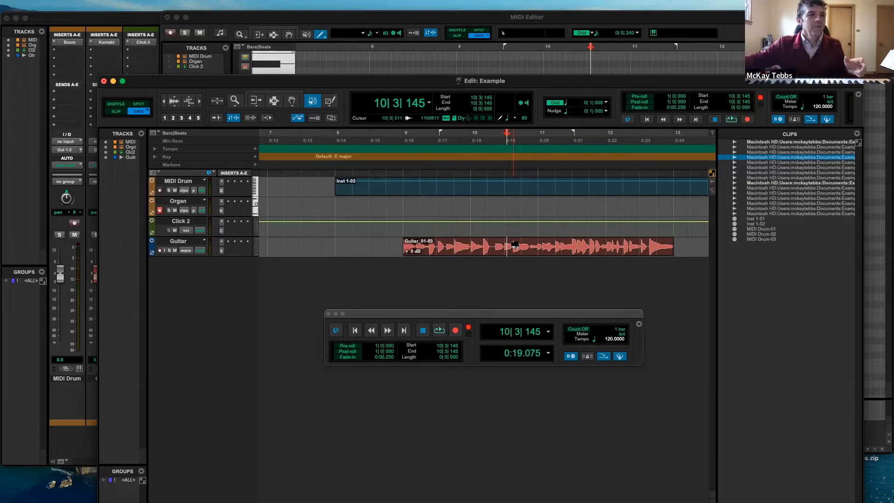
pyautogui.moveTo(515, 245)
pyautogui.mouseDown()
pyautogui.moveTo(562, 248)
pyautogui.moveTo(513, 246)
pyautogui.mouseUp()
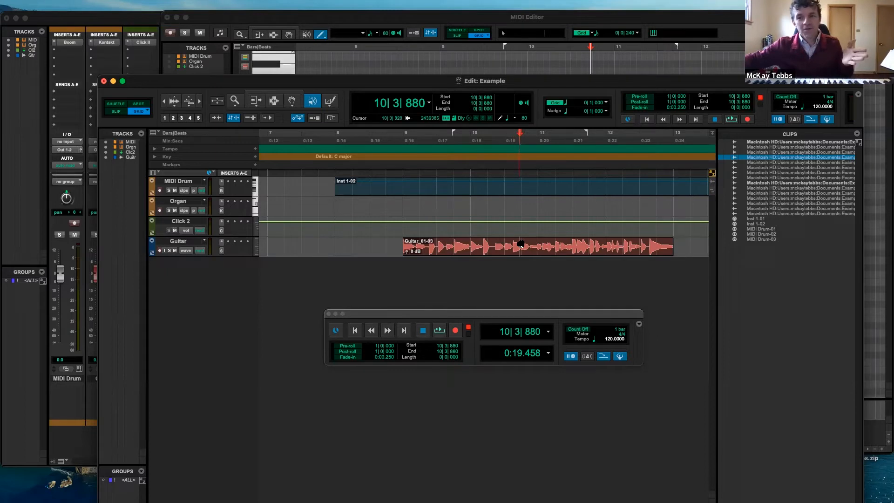
pyautogui.moveTo(520, 244)
pyautogui.mouseDown()
pyautogui.moveTo(564, 244)
pyautogui.moveTo(520, 244)
pyautogui.mouseUp()
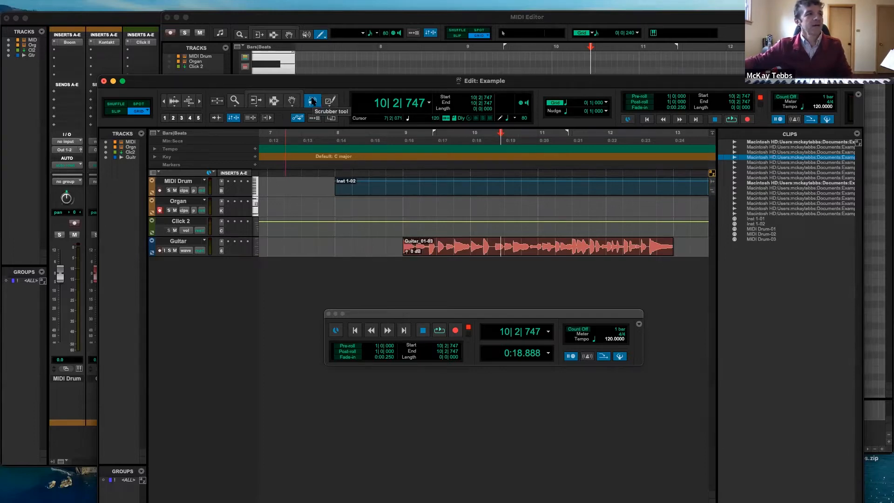
# Step: Choose the Pencil tool and look through the note range in the MIDI Editor window before returning to the Edit window
pyautogui.click(329, 100)
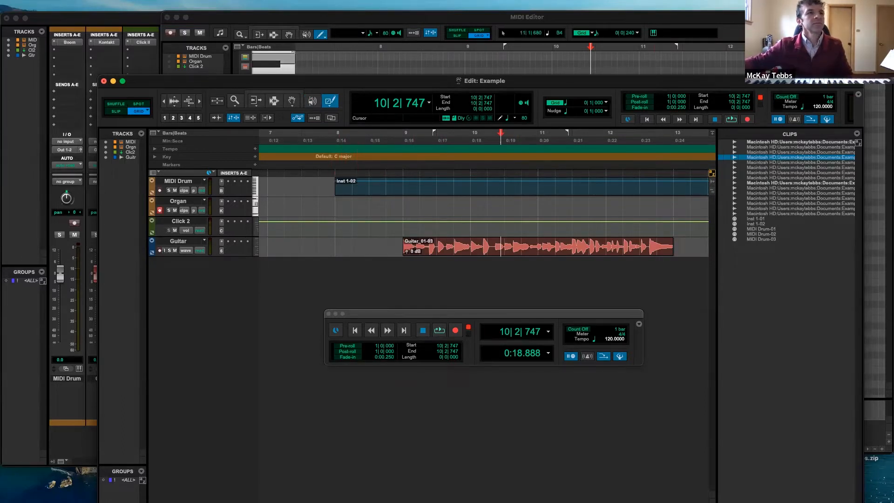
pyautogui.click(785, 59)
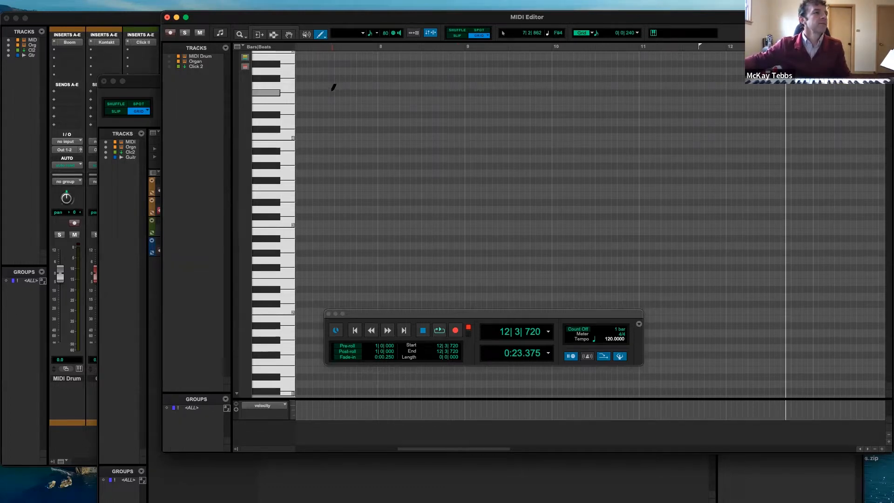
pyautogui.scroll(5, 389, 96)
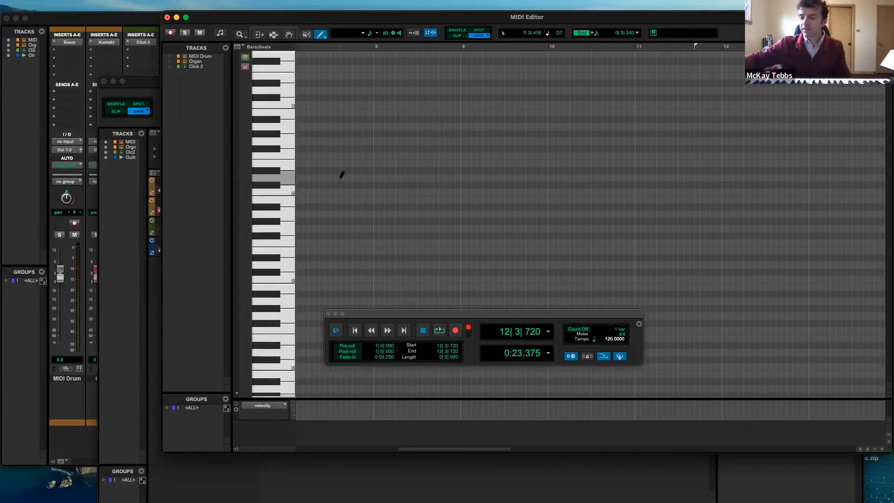
pyautogui.scroll(2, 346, 192)
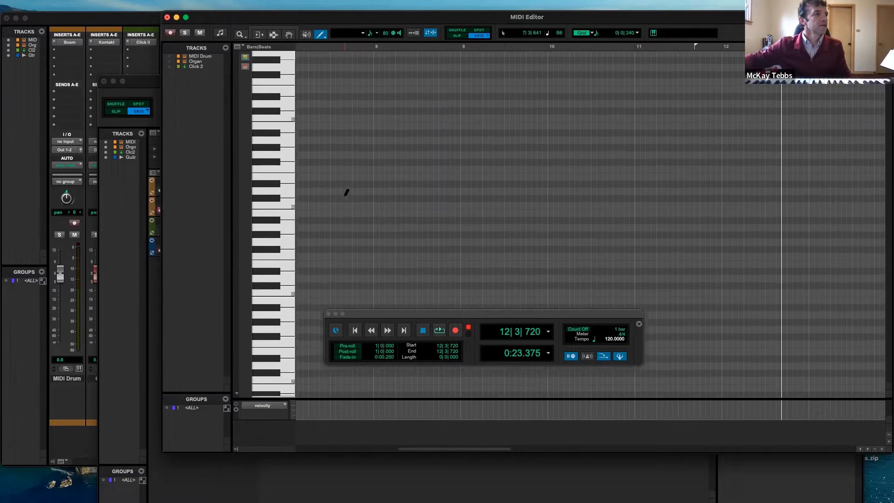
pyautogui.scroll(-3, 347, 191)
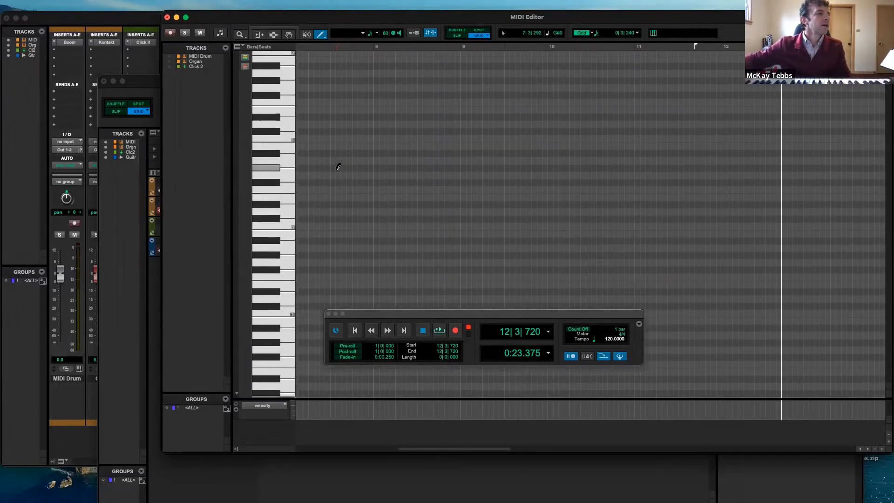
pyautogui.scroll(-2, 338, 166)
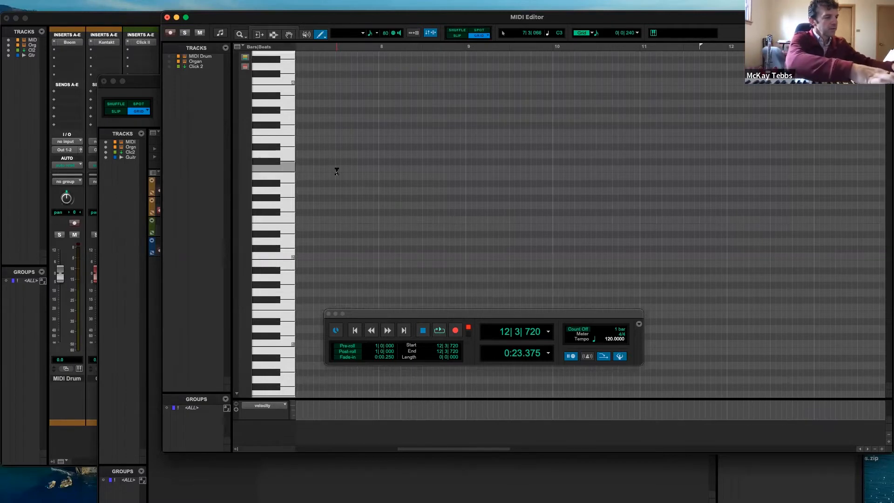
pyautogui.press('super+equal')
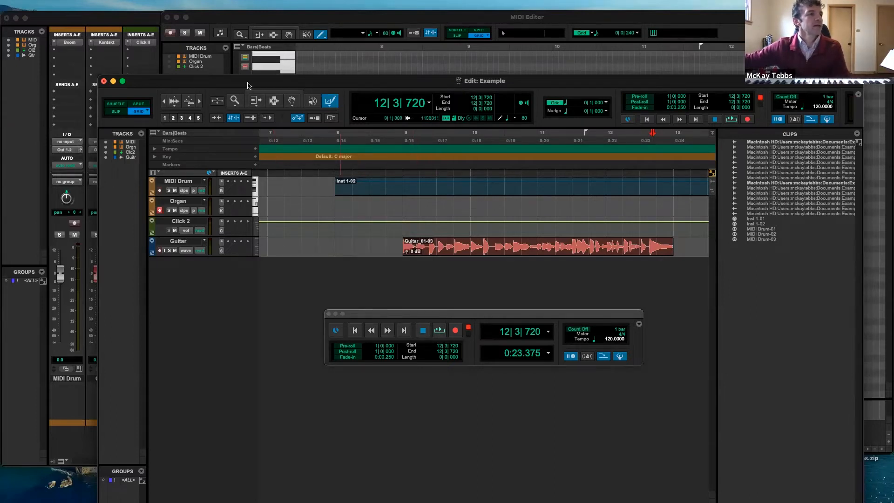
# Step: With the Smart Tool in Grid mode, move the Guitar clip to start at 9|2|000 and return it to 9|1|000
pyautogui.click(270, 93)
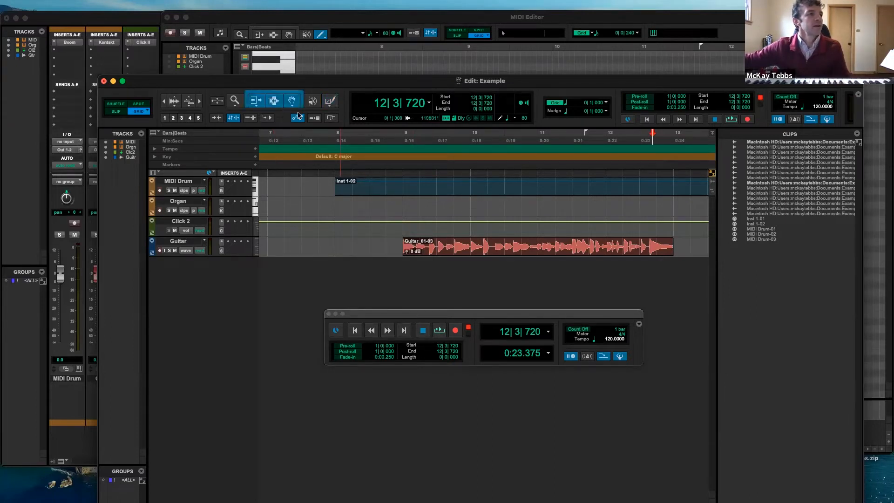
pyautogui.click(409, 250)
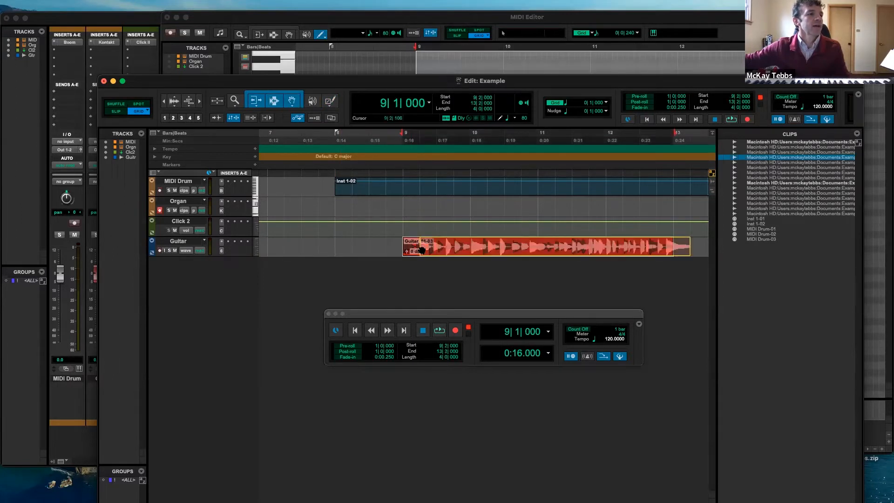
pyautogui.press('KP_Add')
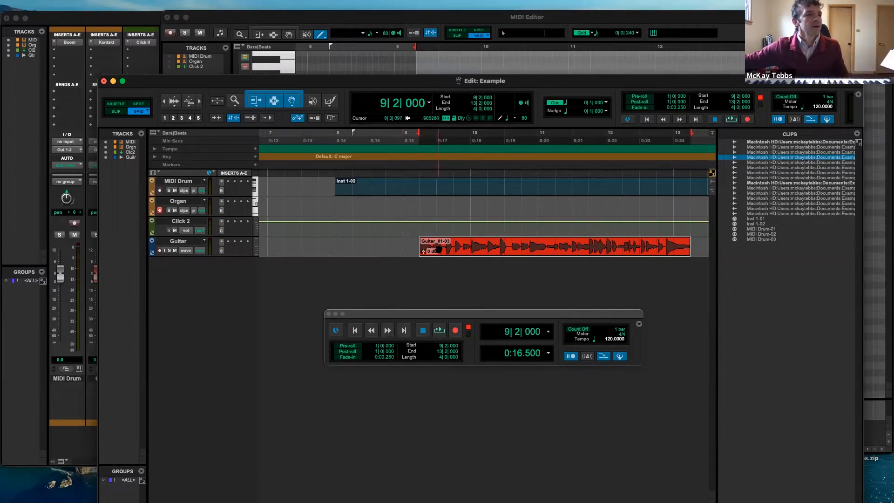
pyautogui.moveTo(437, 250)
pyautogui.mouseDown()
pyautogui.moveTo(402, 254)
pyautogui.moveTo(420, 250)
pyautogui.mouseUp()
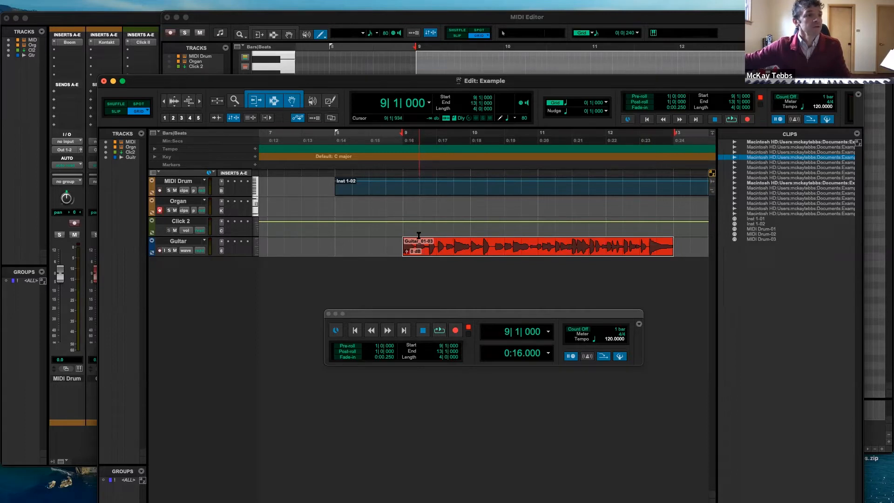
pyautogui.hotkey('shift', 'r')
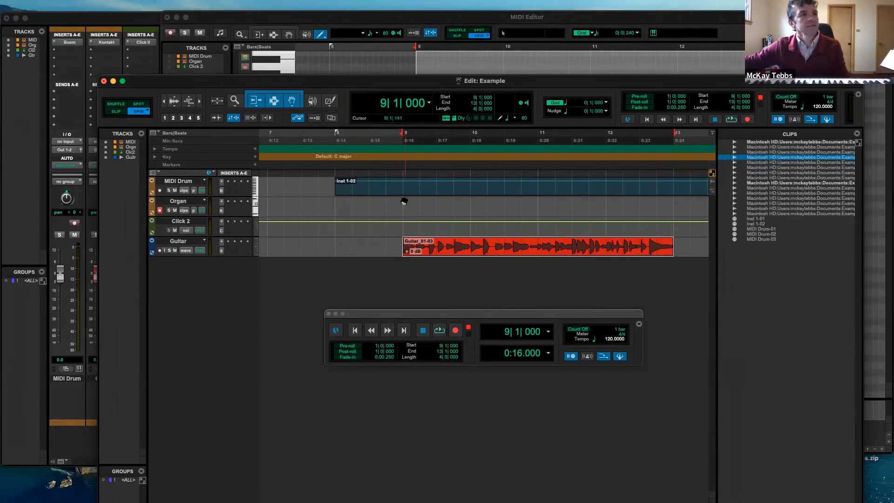
pyautogui.hotkey('shift', 'r')
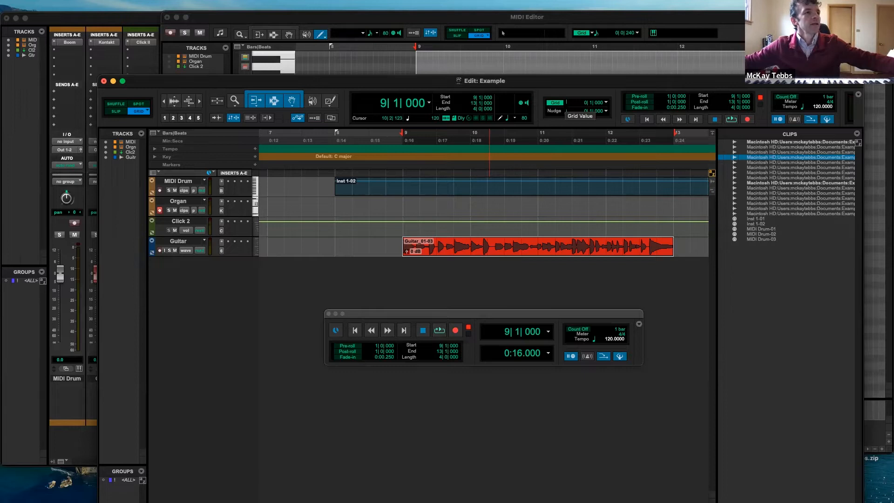
# Step: Try a grid value of 1/8 note, followed by a finer value of 1/16 note
pyautogui.click(566, 103)
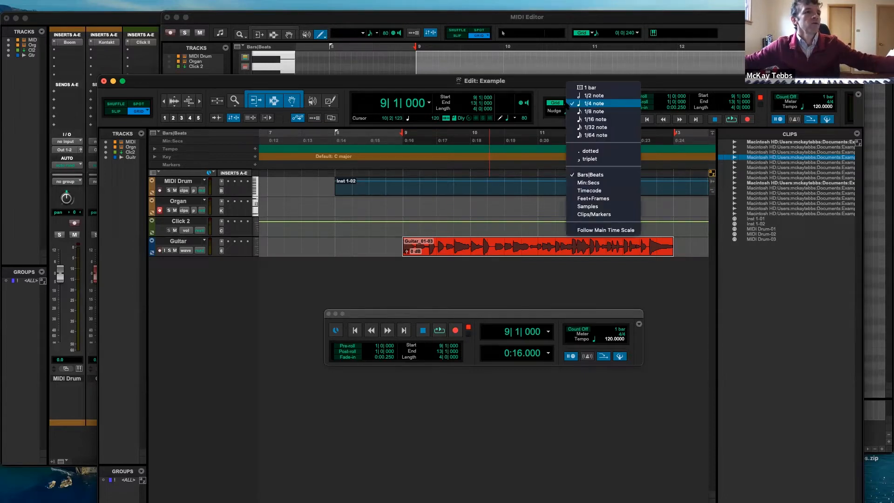
pyautogui.click(597, 111)
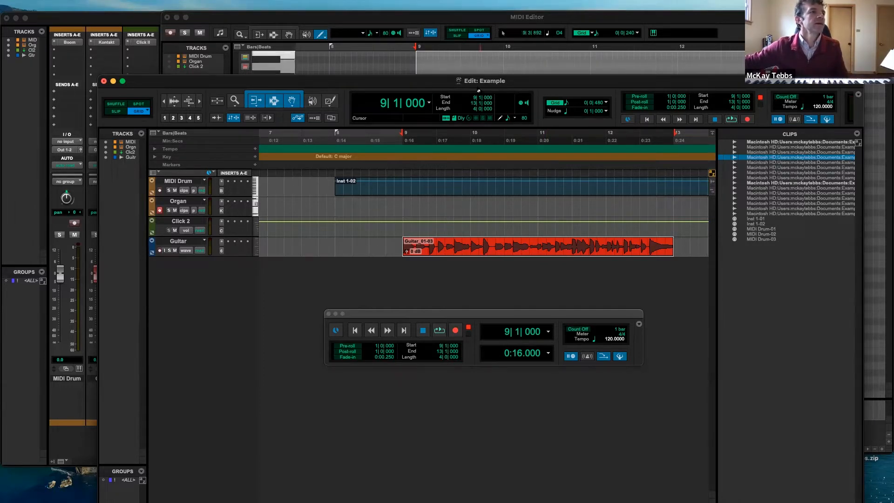
pyautogui.click(566, 106)
pyautogui.click(571, 114)
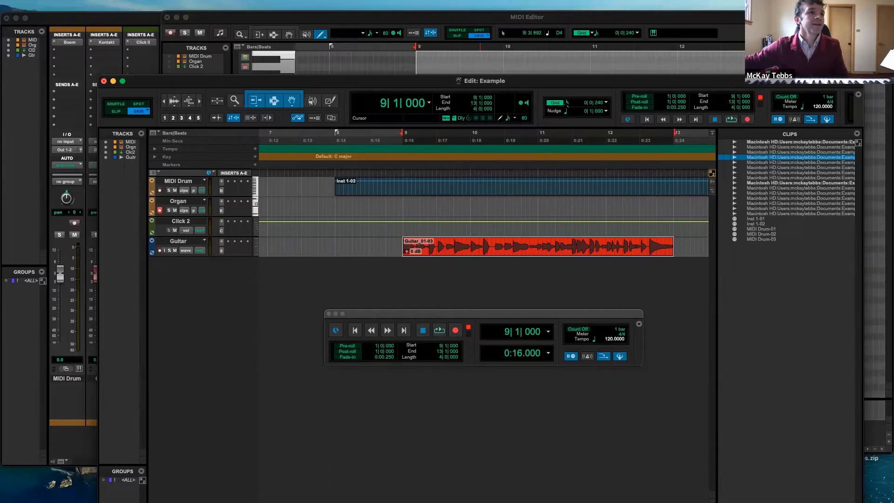
pyautogui.click(567, 103)
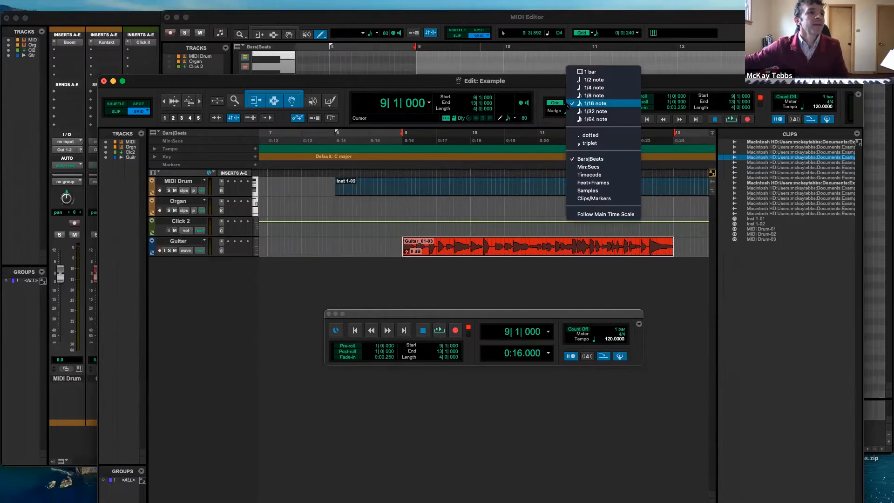
pyautogui.click(440, 250)
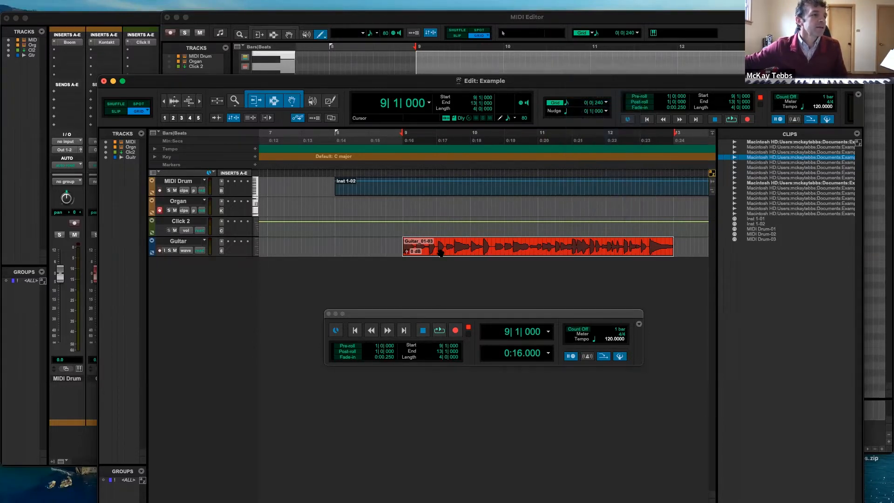
# Step: Try moving the Guitar clip to 8|4|480 and back to 9|1|000 on the 1/16 grid, and set the grid value to 1/4 note
pyautogui.moveTo(438, 252); pyautogui.dragTo(433, 253)
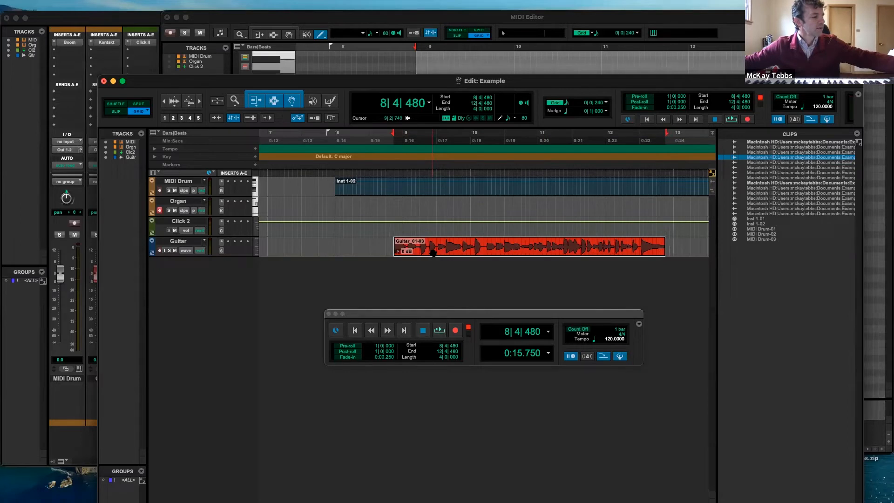
pyautogui.moveTo(433, 252); pyautogui.dragTo(450, 253)
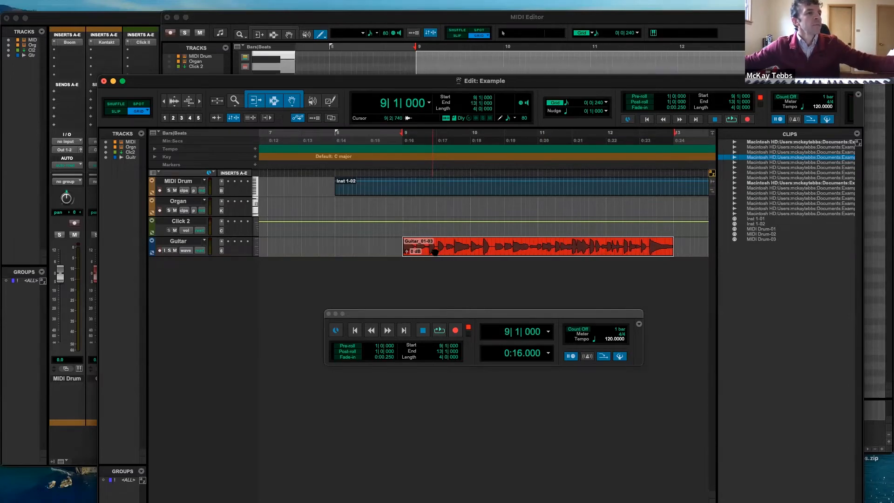
pyautogui.click(566, 106)
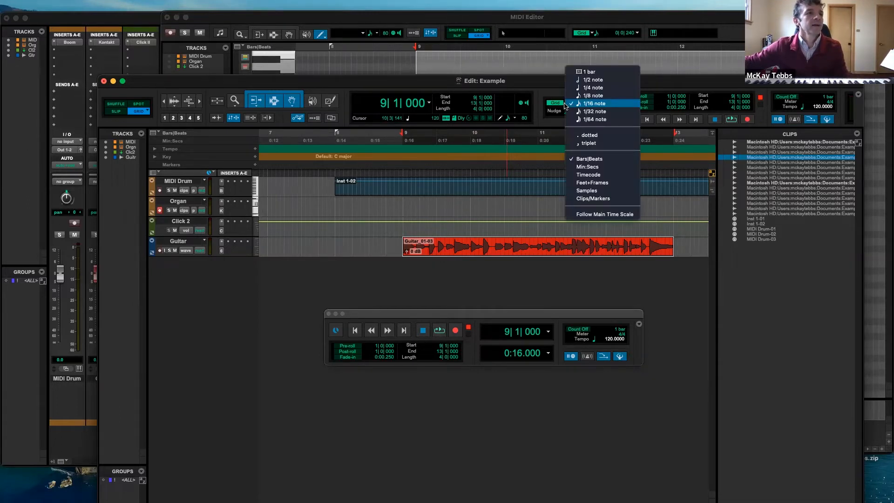
pyautogui.click(585, 88)
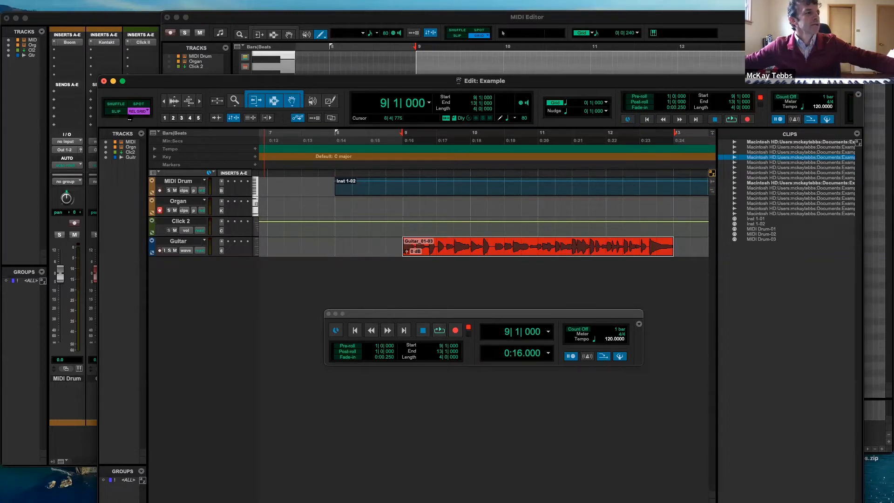
# Step: In Slip mode, move the Guitar clip freely back and forth off the grid, leaving its start at about 8|4|432
pyautogui.click(116, 112)
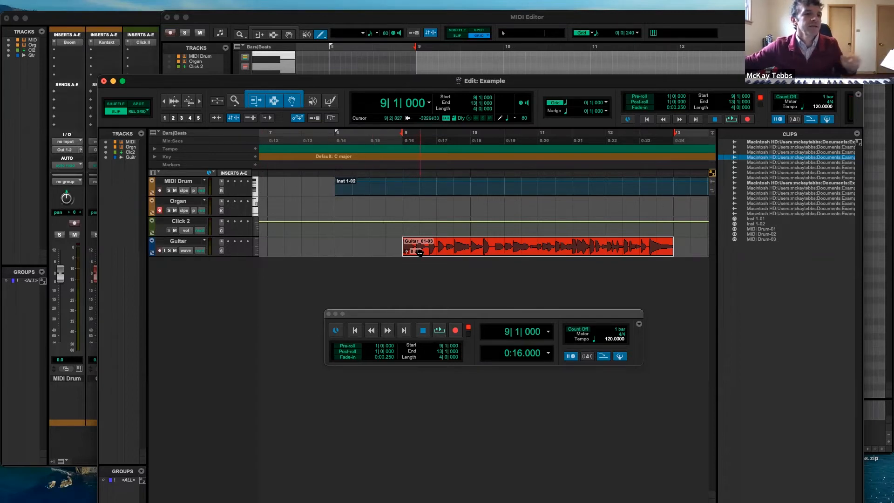
pyautogui.moveTo(419, 253); pyautogui.dragTo(411, 252)
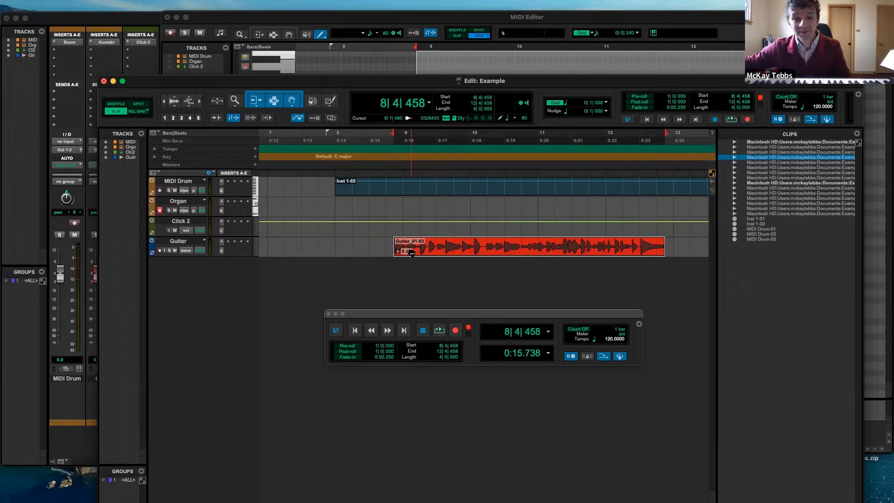
pyautogui.moveTo(431, 250); pyautogui.dragTo(415, 252)
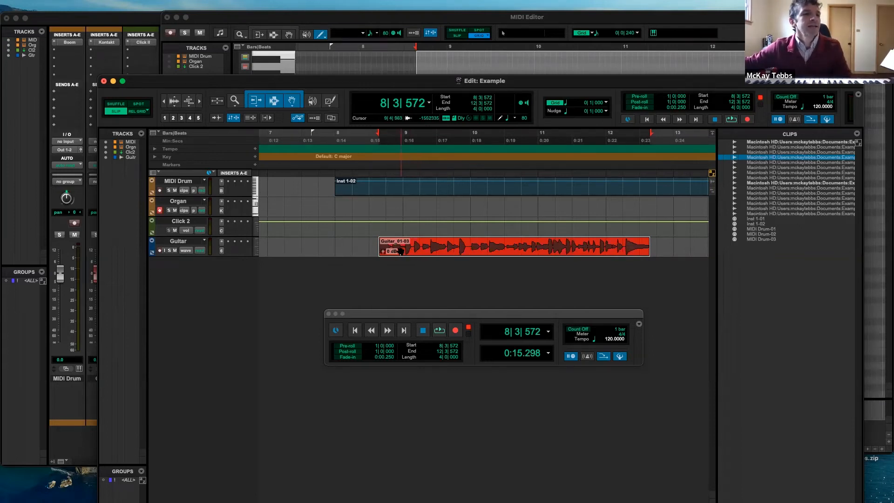
pyautogui.moveTo(399, 251); pyautogui.dragTo(410, 251)
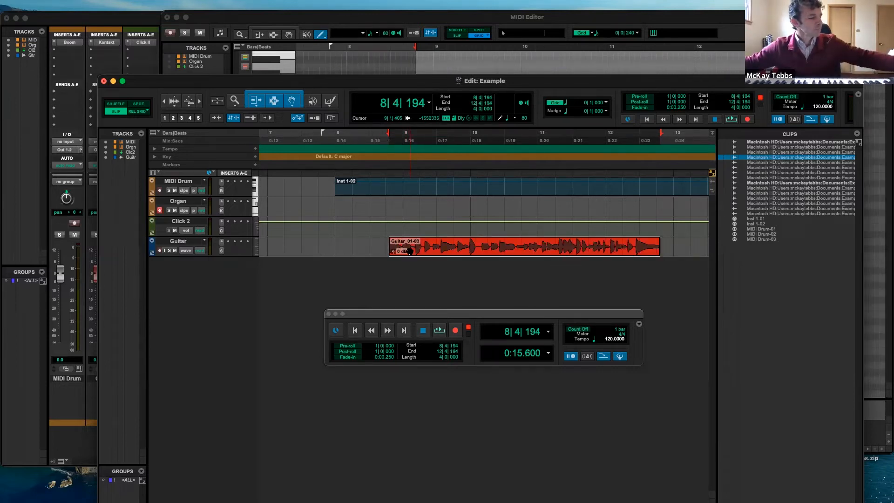
pyautogui.moveTo(410, 252); pyautogui.dragTo(404, 252)
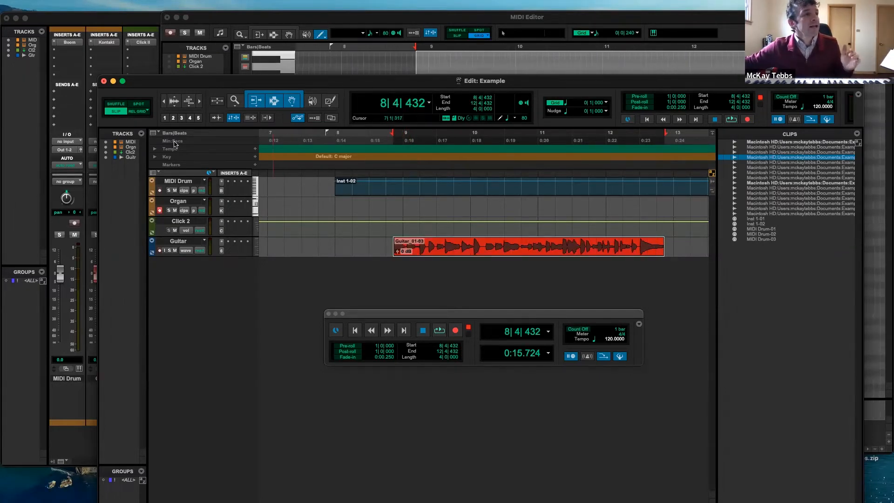
# Step: In Relative Grid mode, move the Guitar clip by whole grid steps to 8|3|432 and on to start at 9|1|432
pyautogui.click(141, 112)
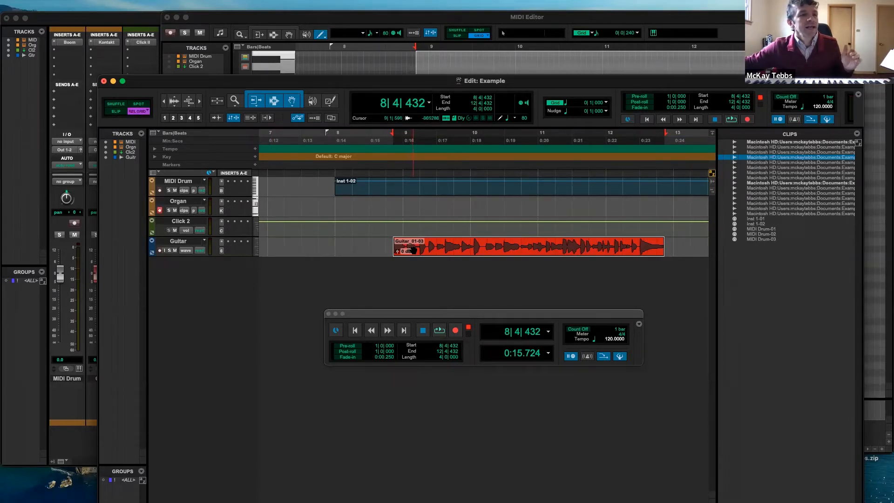
pyautogui.moveTo(413, 250); pyautogui.dragTo(395, 251)
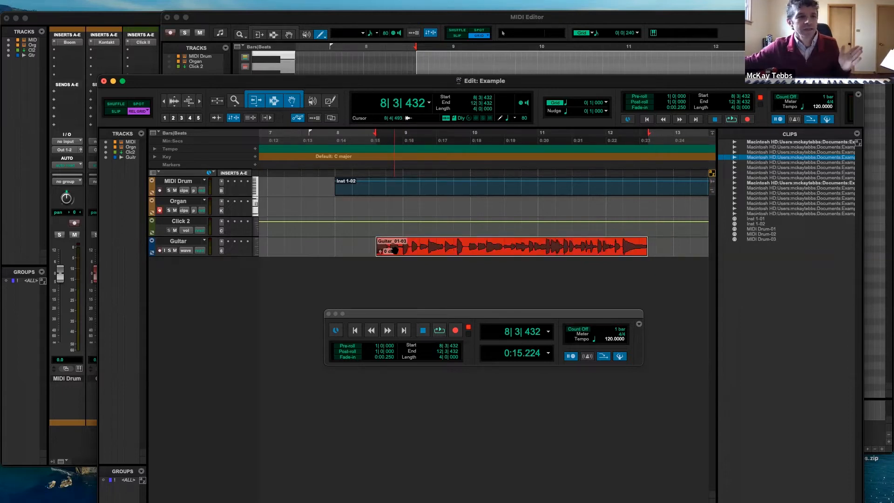
pyautogui.moveTo(382, 252); pyautogui.dragTo(432, 251)
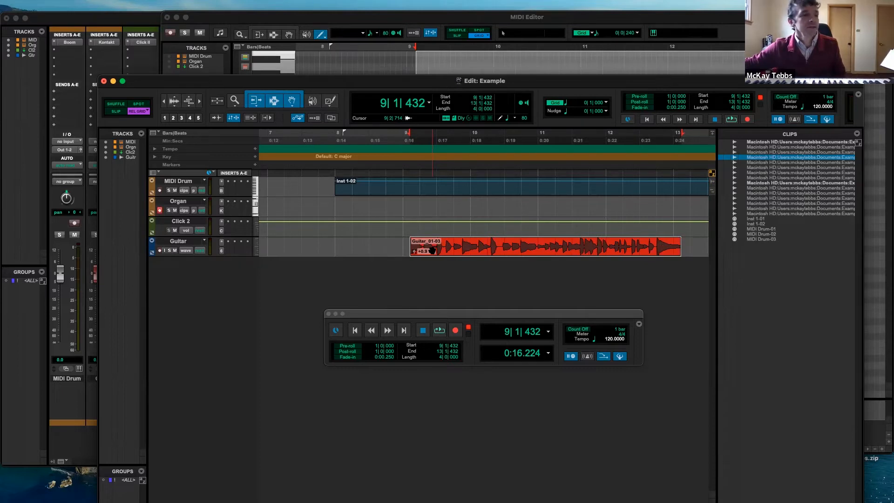
# Step: Step the Guitar clip back through 8|4|432 and 8|3|432, and return its start to 9|1|000
pyautogui.press('-')
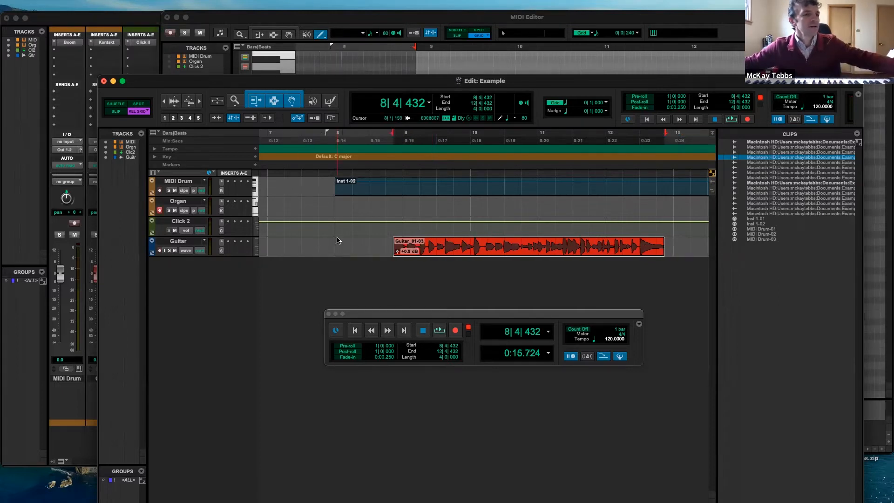
pyautogui.press('-')
pyautogui.press('-')
pyautogui.press('+')
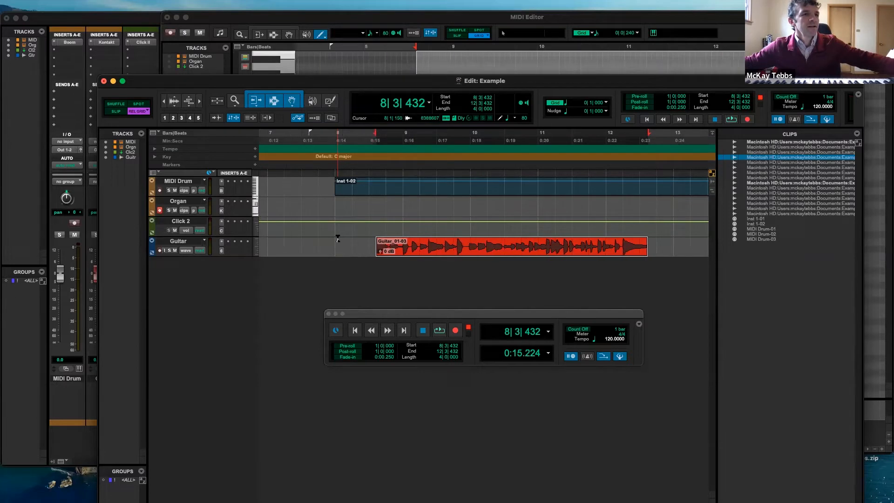
pyautogui.press('+')
pyautogui.press('+')
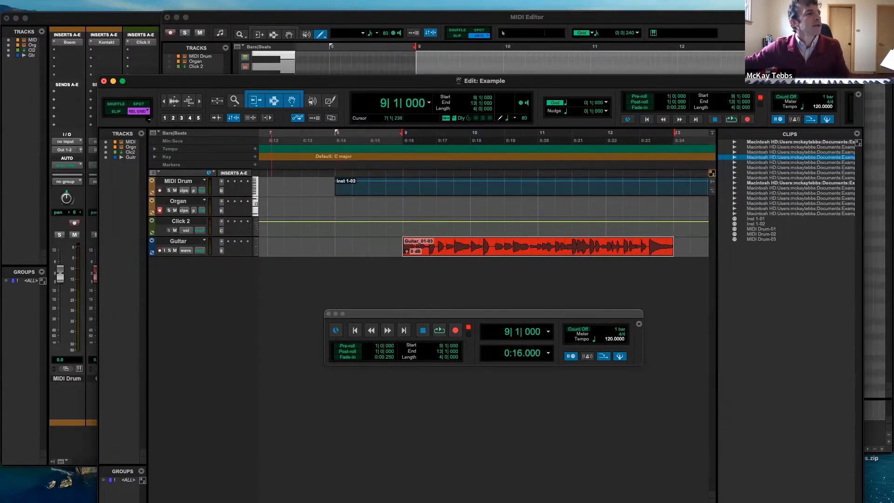
# Step: Try the Slip and Shuffle edit modes, and return to absolute Grid mode
pyautogui.click(117, 113)
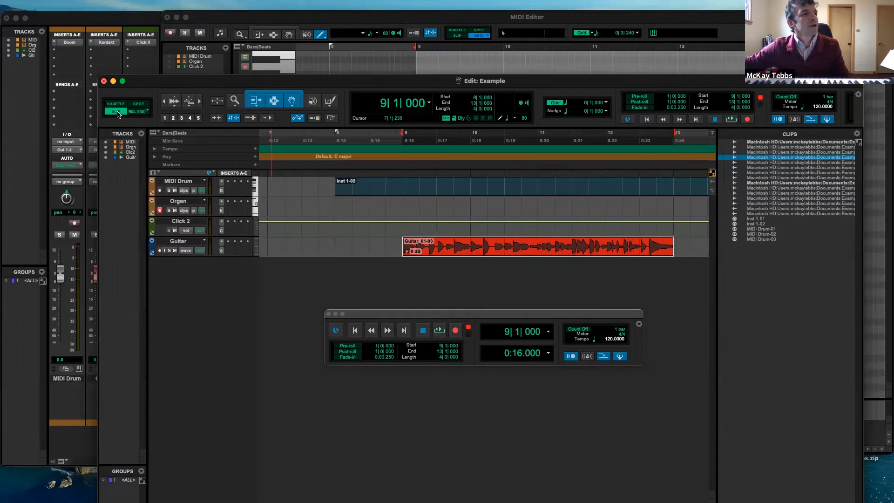
pyautogui.click(138, 111)
pyautogui.click(117, 112)
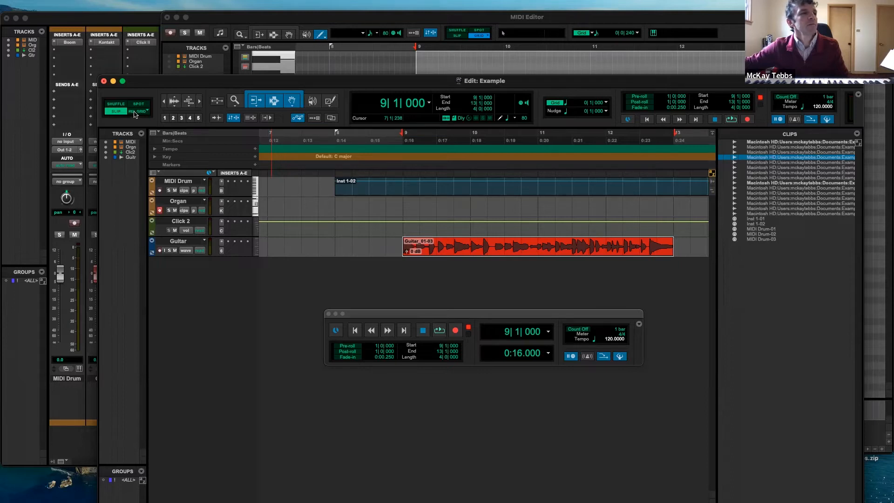
pyautogui.click(135, 112)
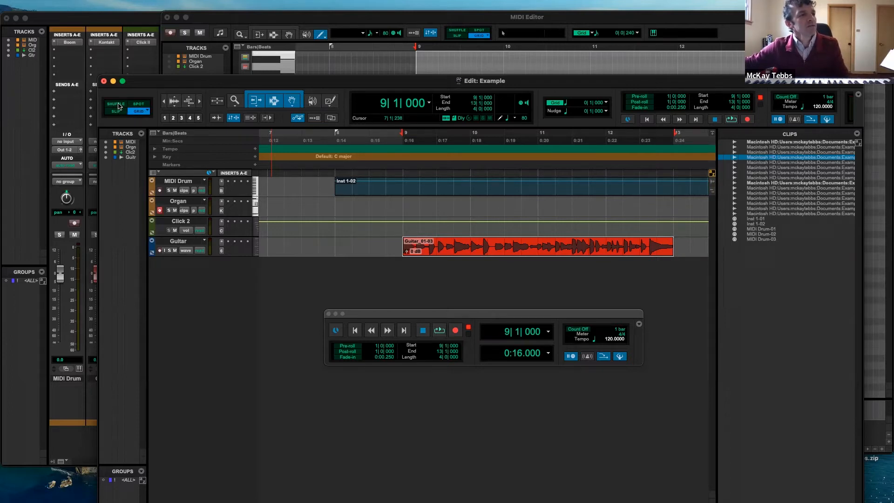
pyautogui.click(118, 105)
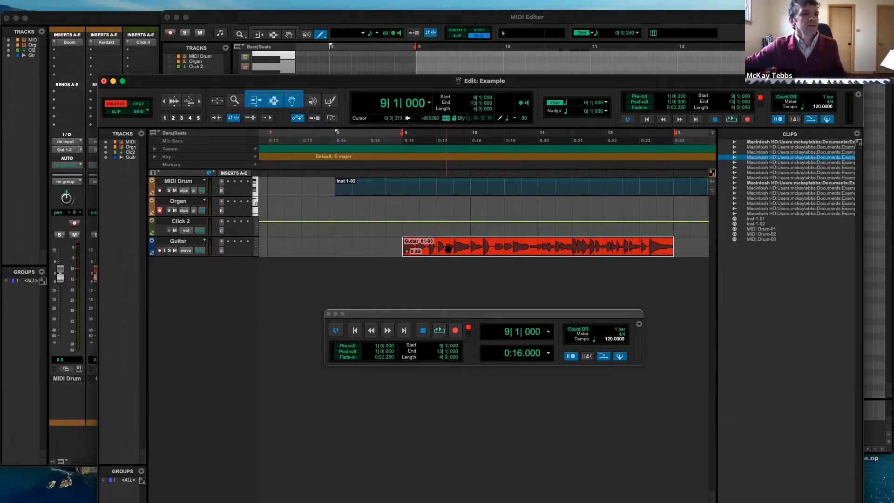
pyautogui.hscroll(5, 449, 249)
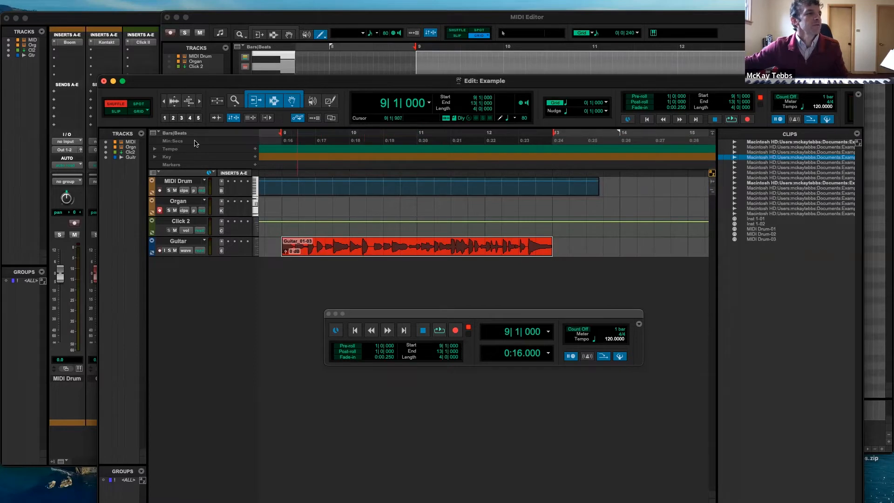
pyautogui.click(139, 112)
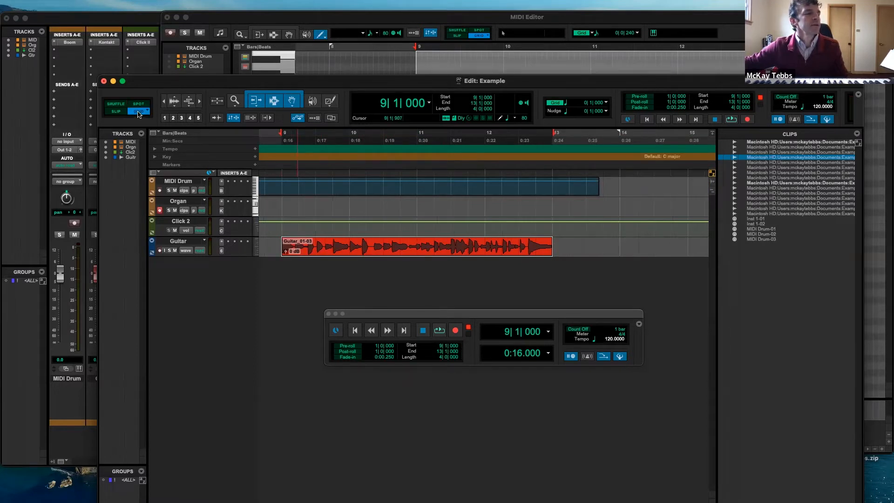
# Step: In Grid mode, split the Guitar clip at 9|4|000 and 10|3|000 and delete the middle section
pyautogui.click(332, 242)
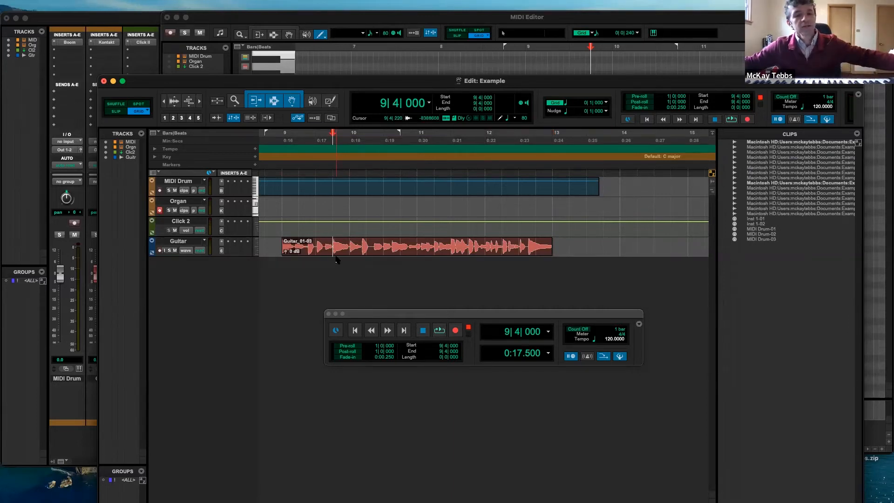
pyautogui.press('super+e')
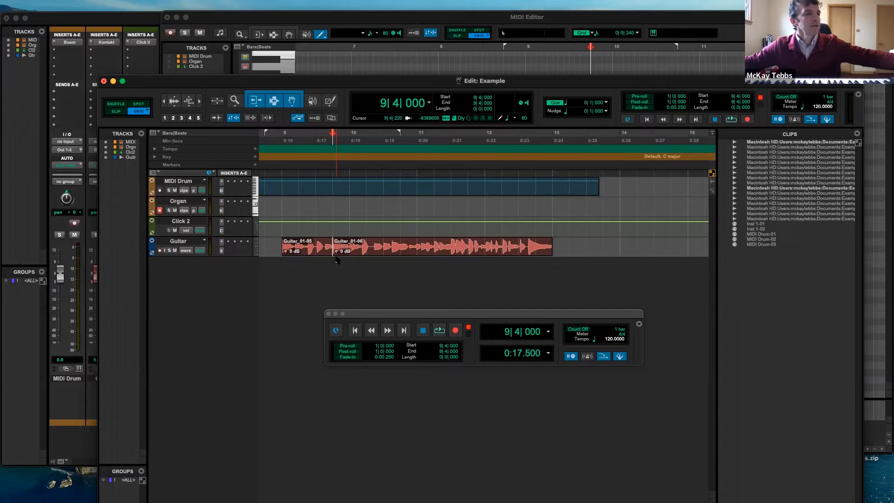
pyautogui.click(383, 241)
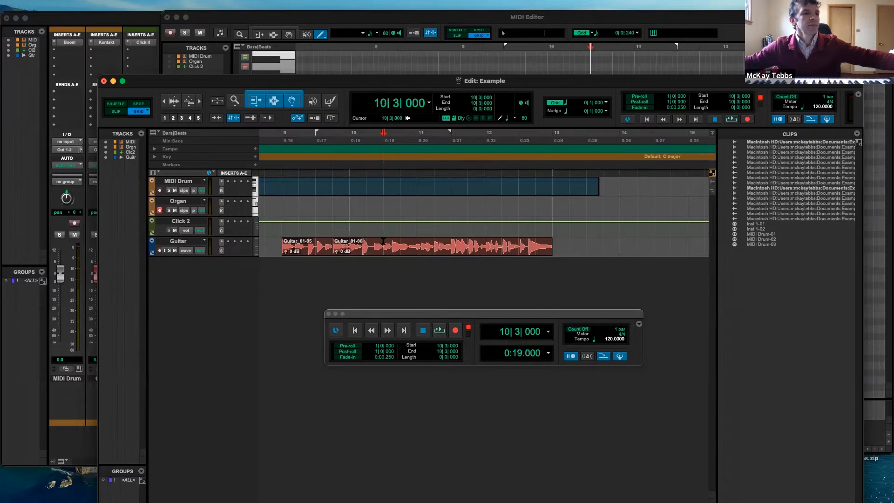
pyautogui.press('super+e')
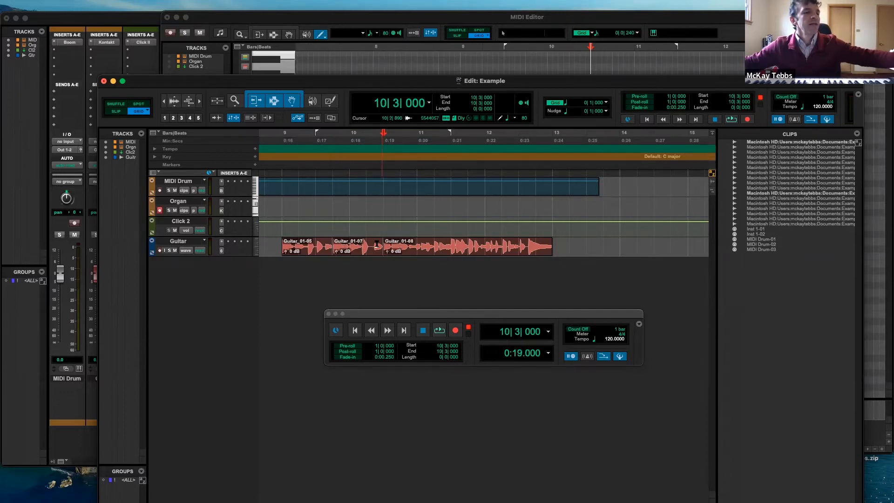
pyautogui.click(368, 251)
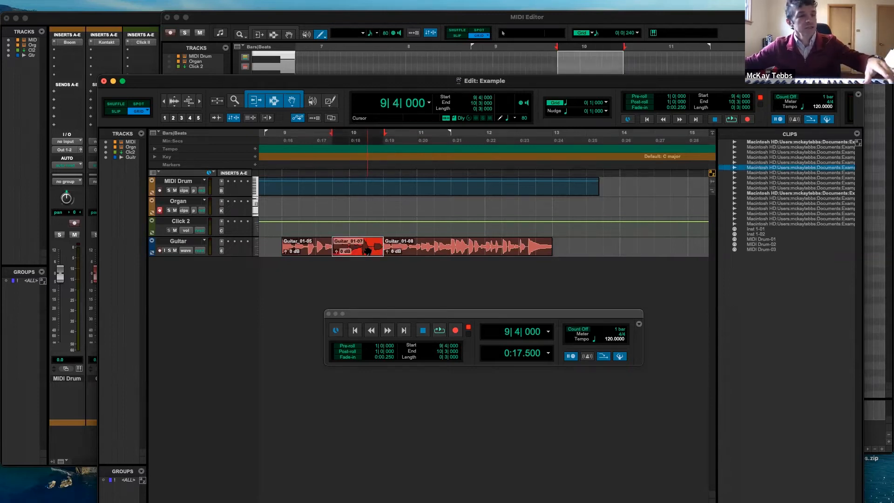
pyautogui.press('Delete')
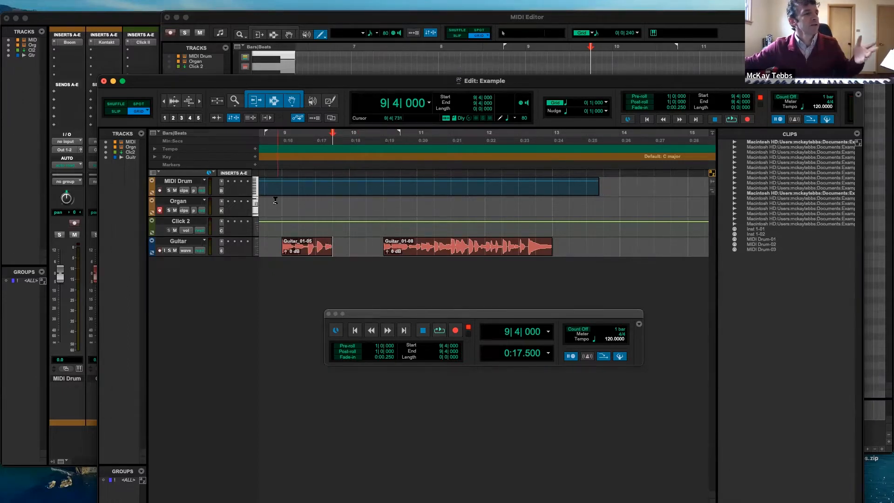
# Step: Undo the deletion and both splits on the Guitar track, and clear the range selection
pyautogui.press('super+z')
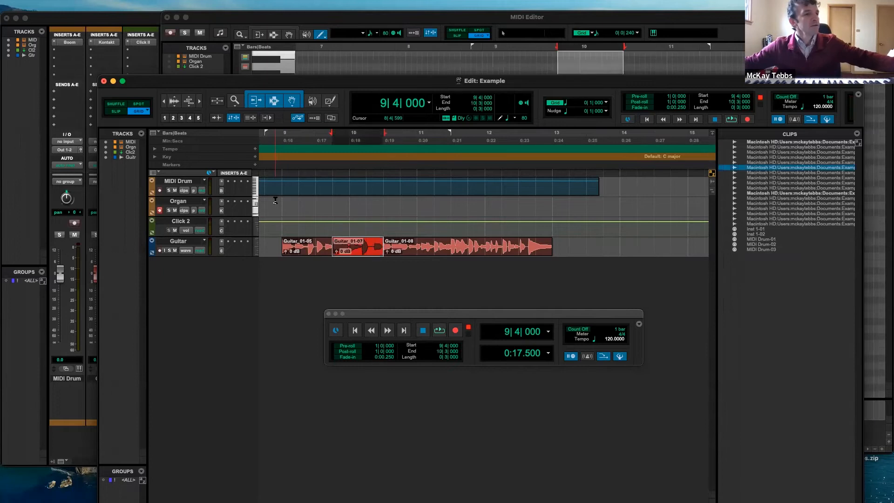
pyautogui.press('super+z')
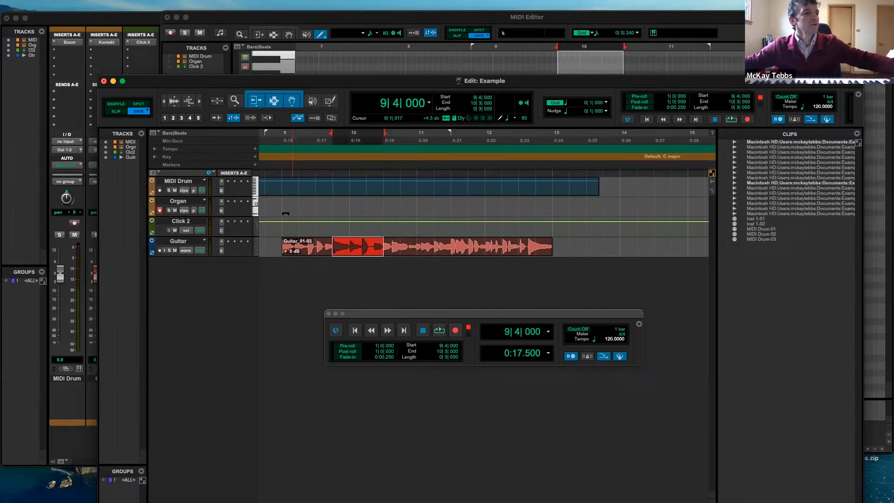
pyautogui.click(327, 228)
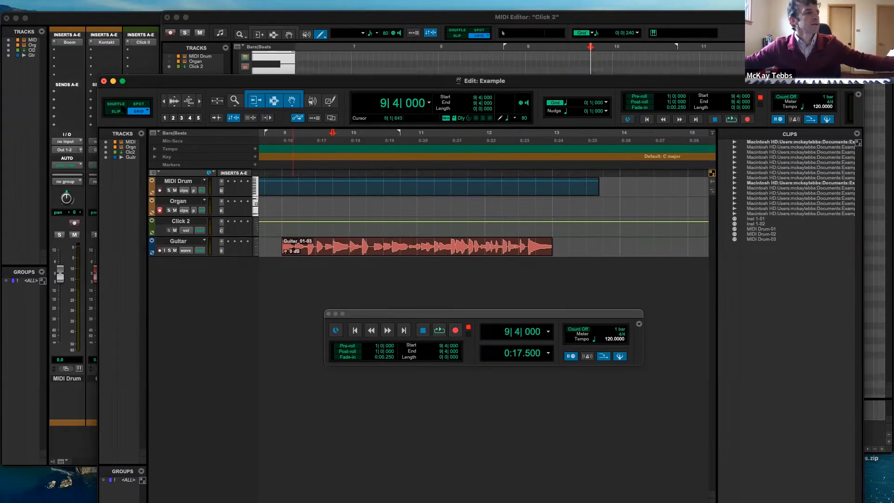
# Step: In Shuffle mode, split the Guitar clip at about 9|4|035 and 10|3|035 and delete the middle section
pyautogui.click(118, 104)
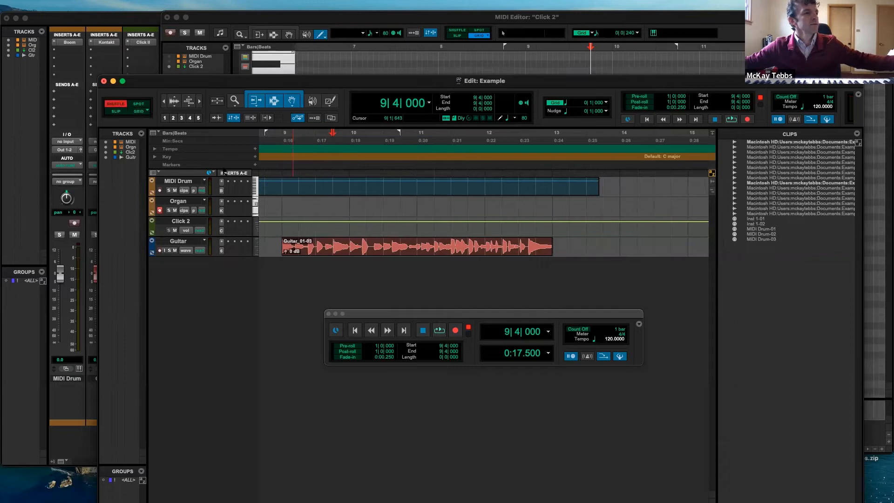
pyautogui.click(333, 242)
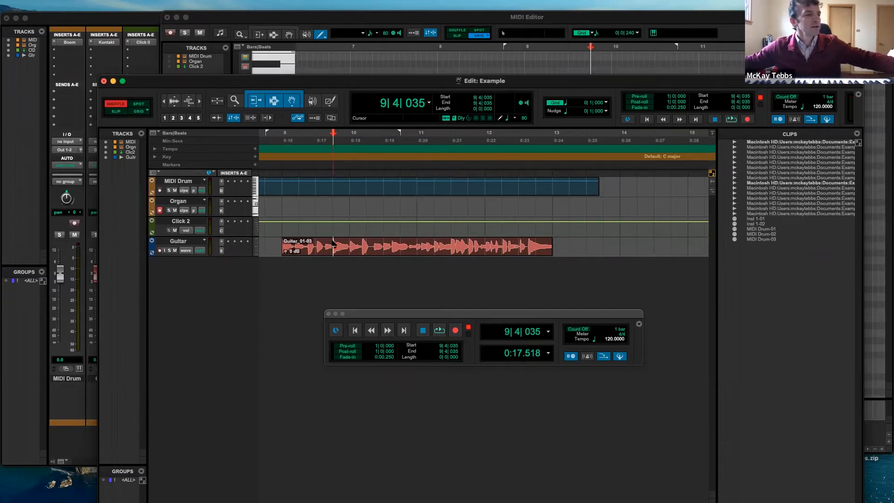
pyautogui.press('super+e')
pyautogui.click(383, 242)
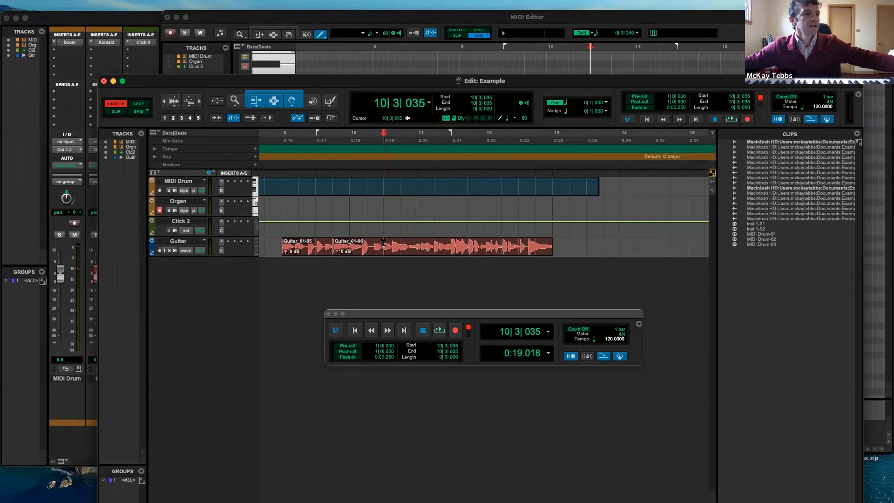
pyautogui.press('super+e')
pyautogui.click(375, 251)
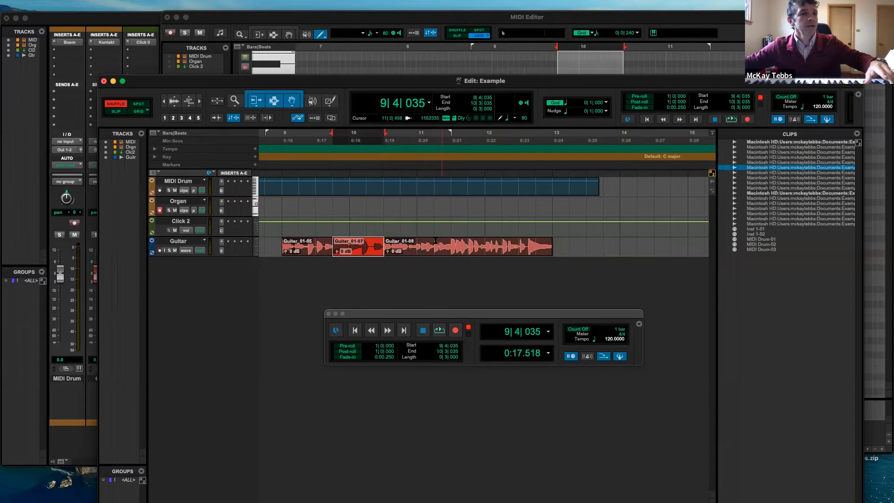
pyautogui.press('Delete')
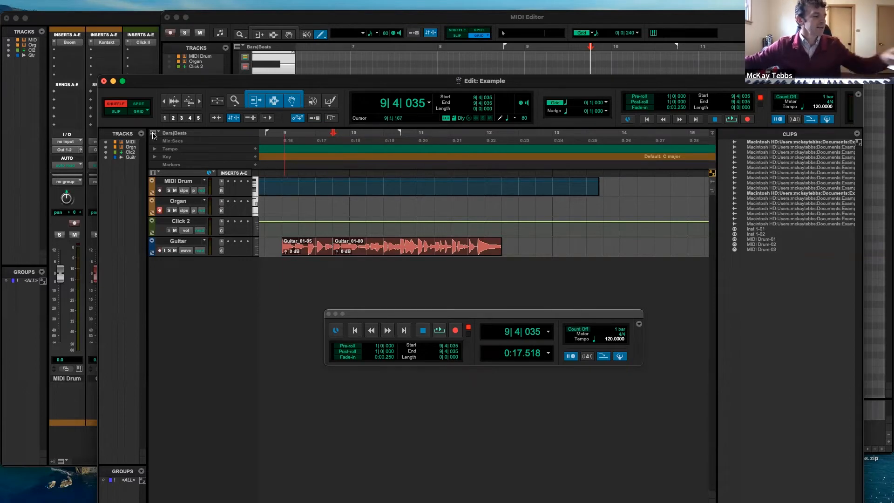
# Step: Undo the Shuffle mode deletion and splits, and return to Grid mode with the cursor at 9|4|000
pyautogui.press('super+z')
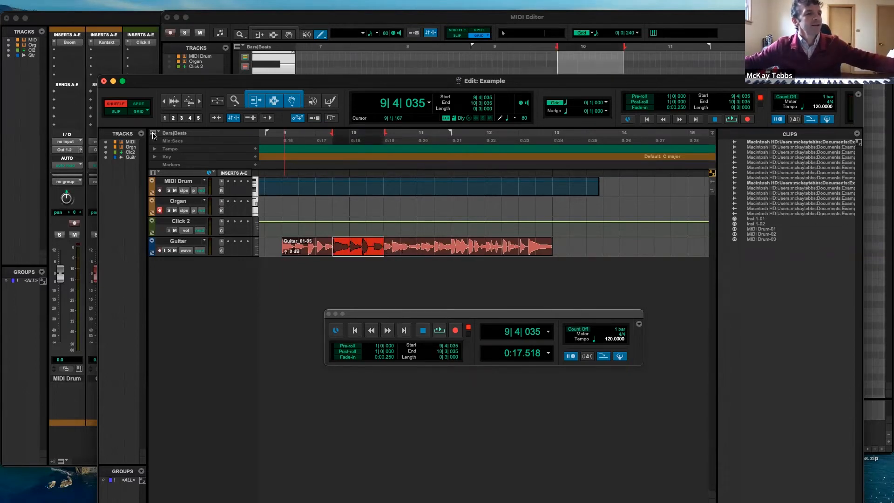
pyautogui.press('F4')
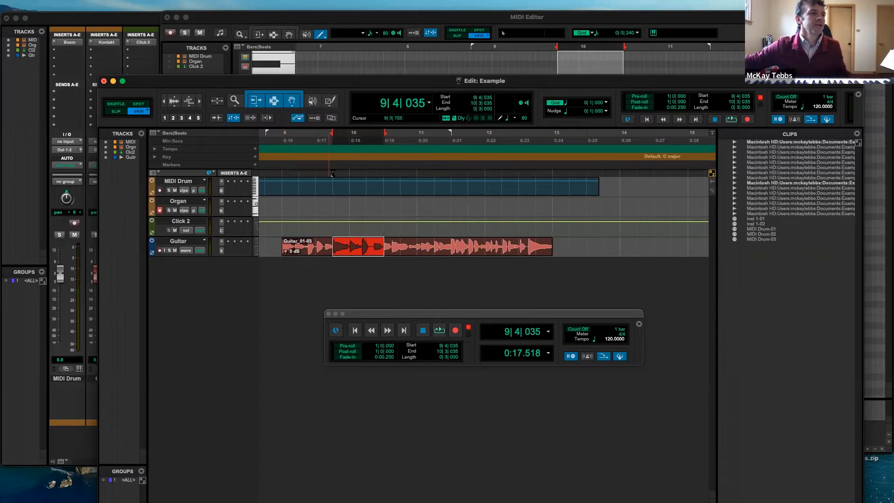
pyautogui.click(332, 226)
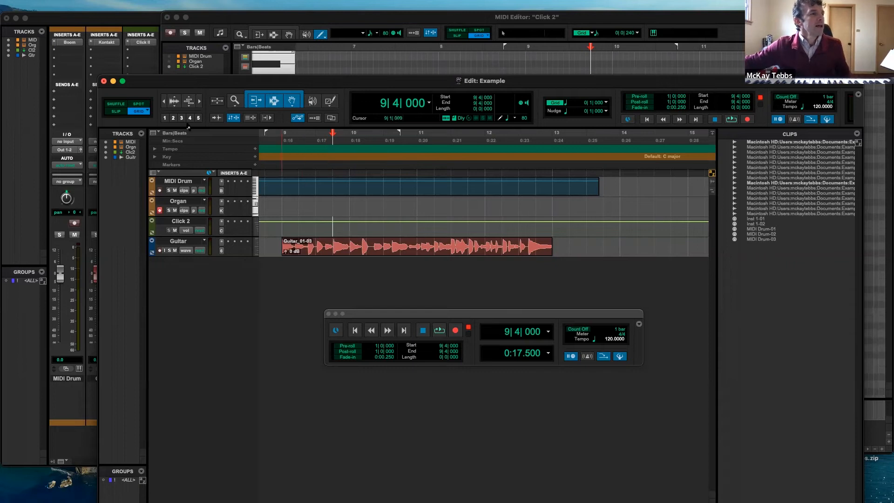
# Step: In Spot mode, move the whole Guitar clip to start at 12|1|000
pyautogui.click(138, 104)
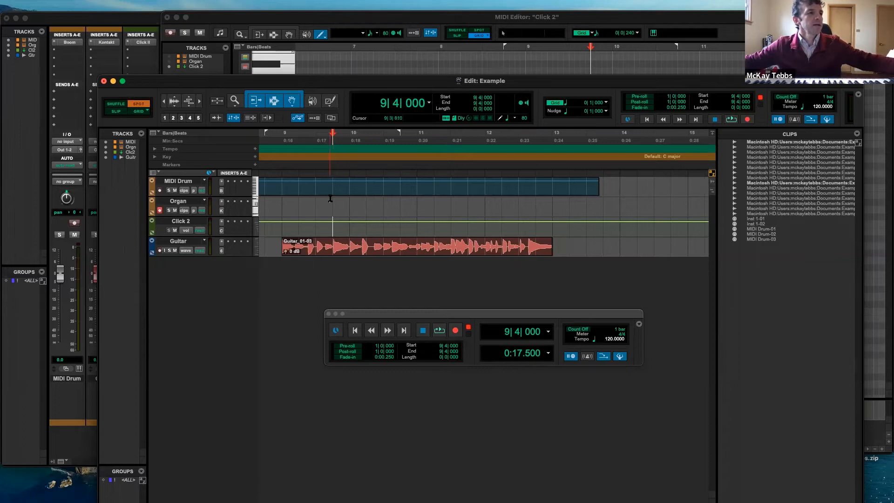
pyautogui.click(390, 242)
pyautogui.doubleClick(390, 242)
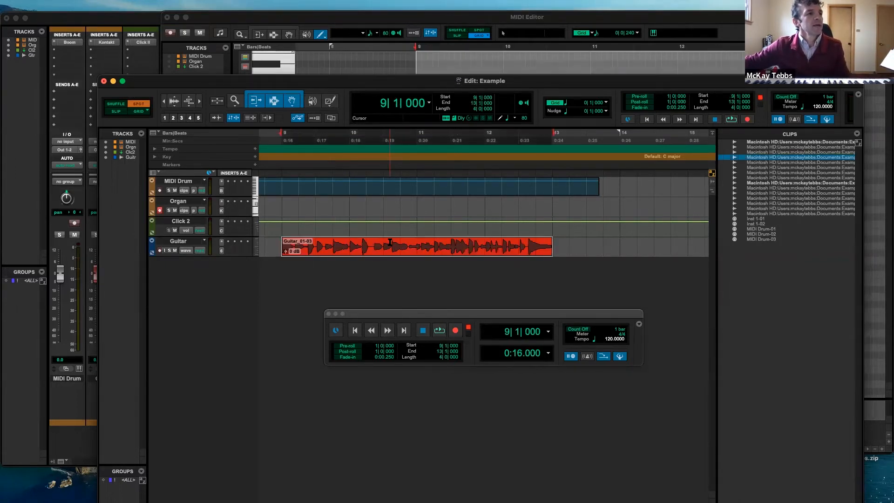
pyautogui.click(388, 250)
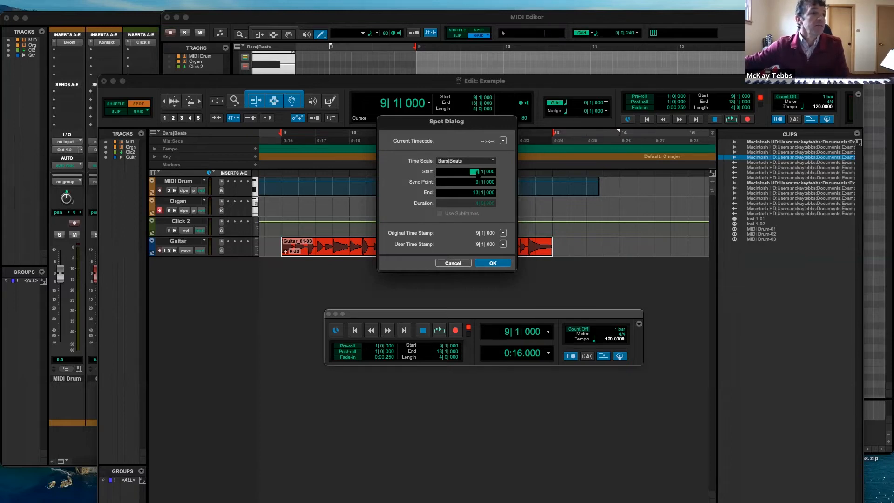
pyautogui.write('12')
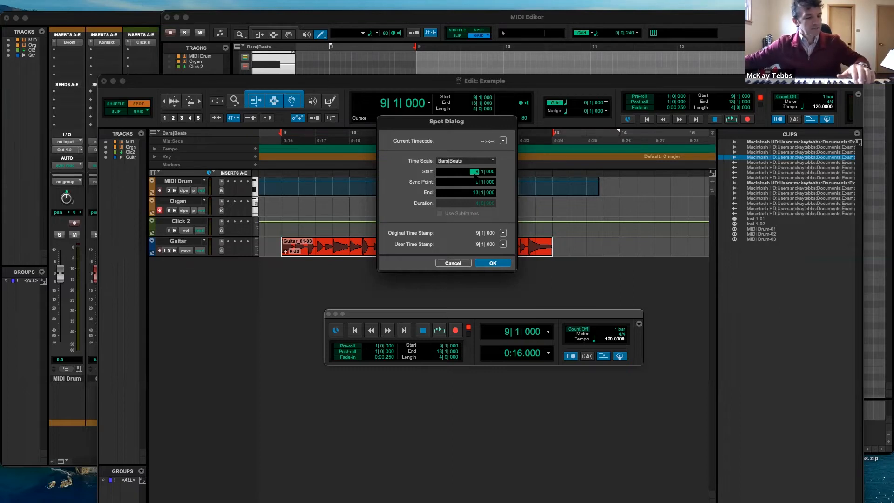
pyautogui.click(492, 263)
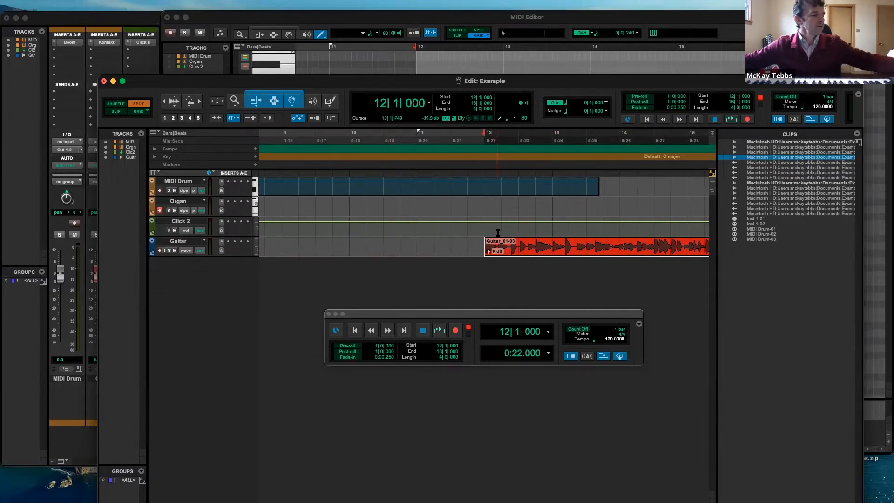
pyautogui.press('super+bracketleft')
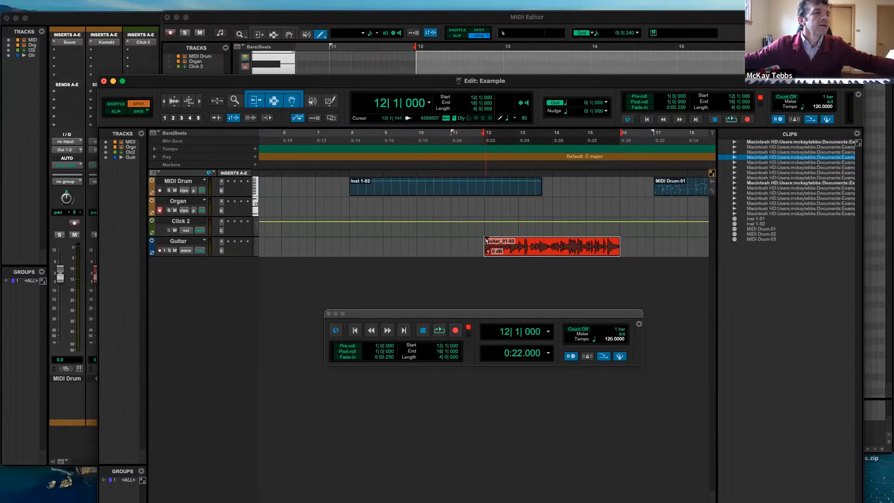
# Step: Undo the Spot move of the Guitar clip and view the main counter's time format options
pyautogui.press('super+z')
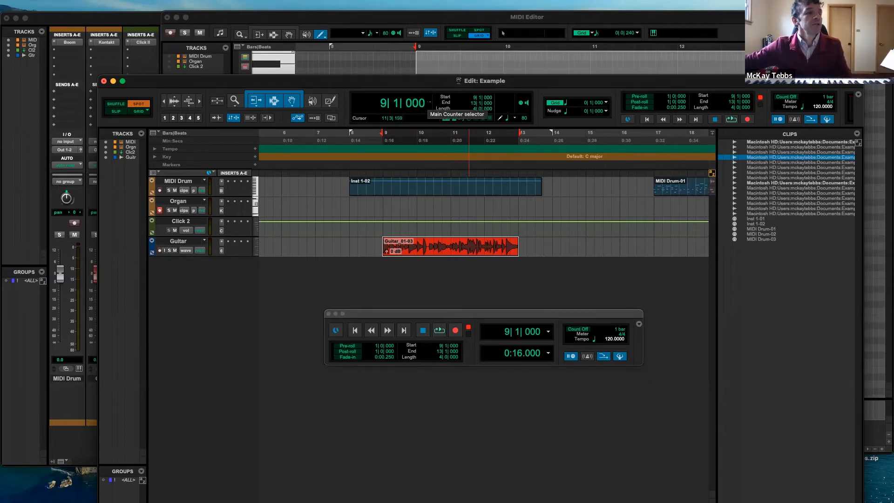
pyautogui.click(429, 102)
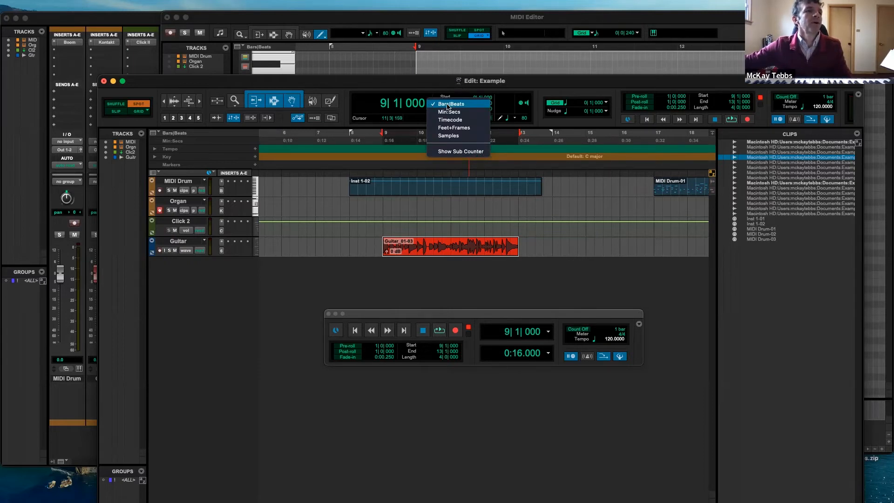
pyautogui.click(386, 104)
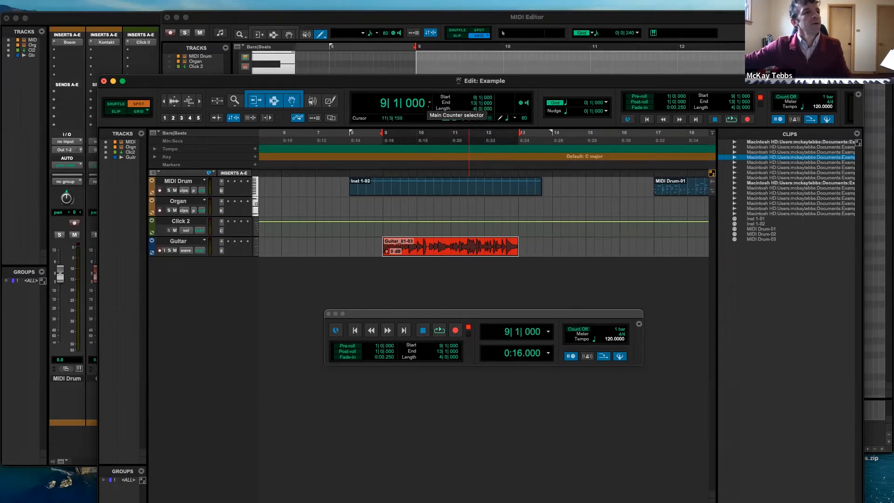
# Step: Switch the main counter through Min:Secs, Feet+Frames, Timecode and Samples, and return it to Bars|Beats
pyautogui.click(429, 106)
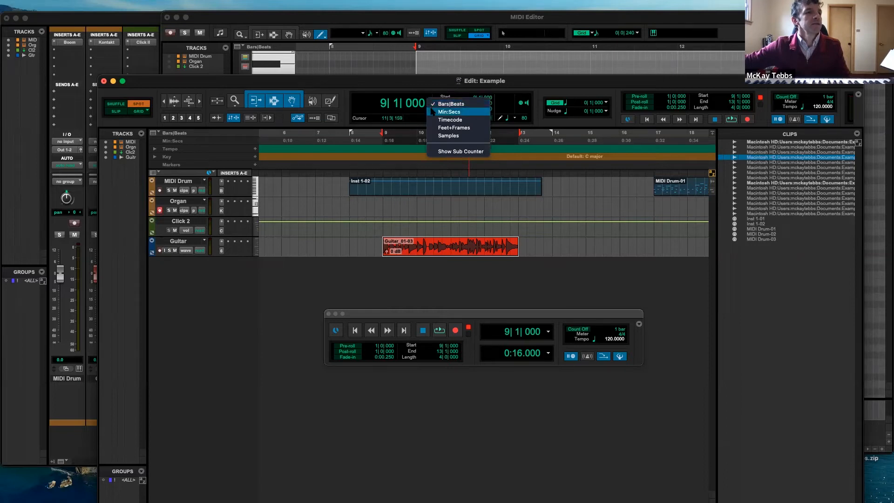
pyautogui.click(449, 111)
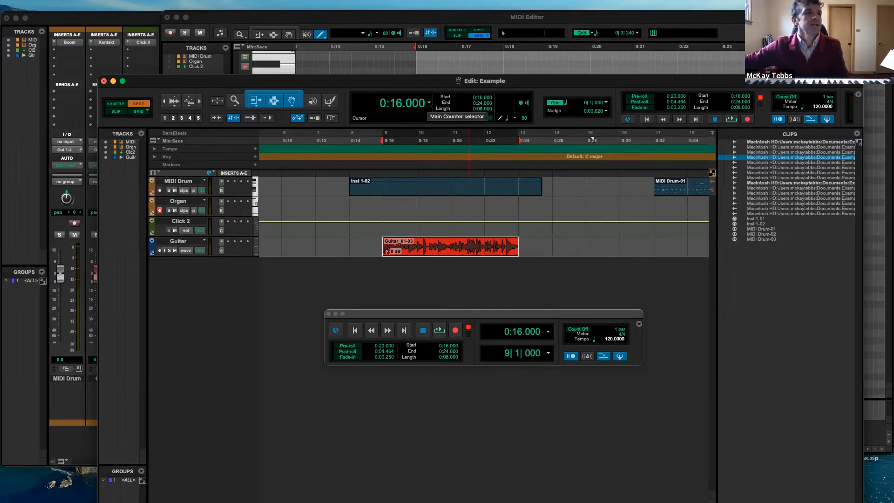
pyautogui.click(429, 104)
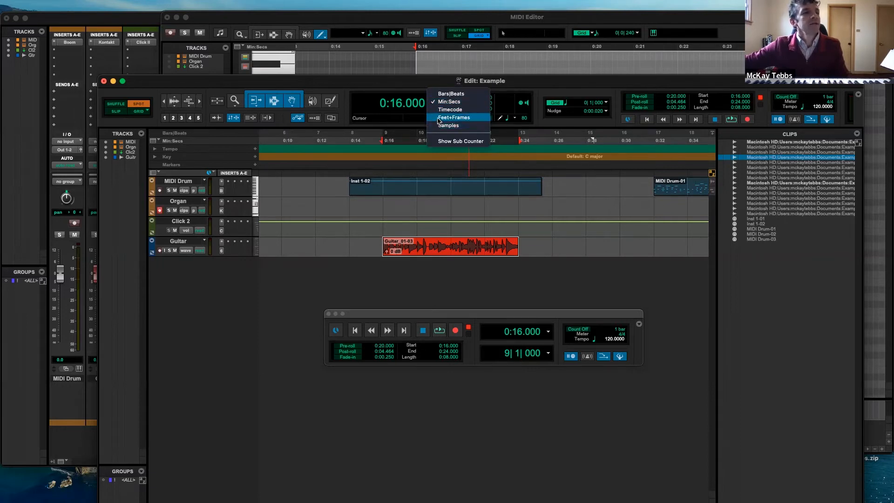
pyautogui.click(439, 118)
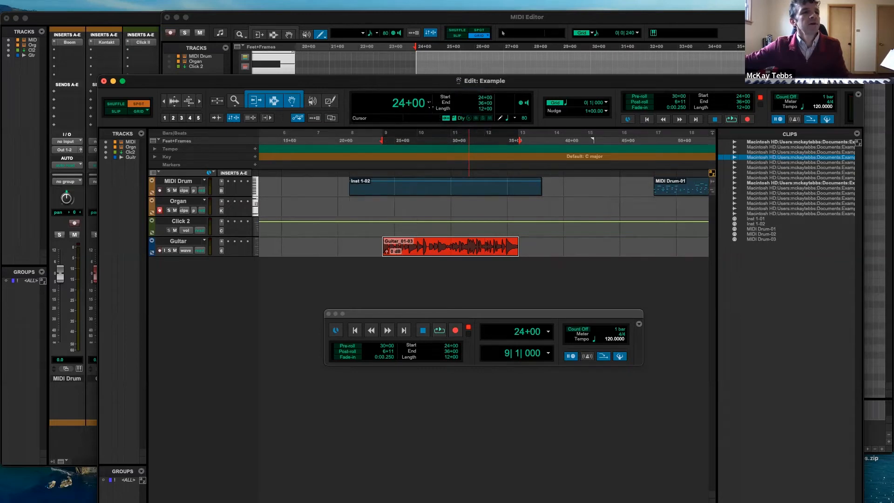
pyautogui.click(430, 106)
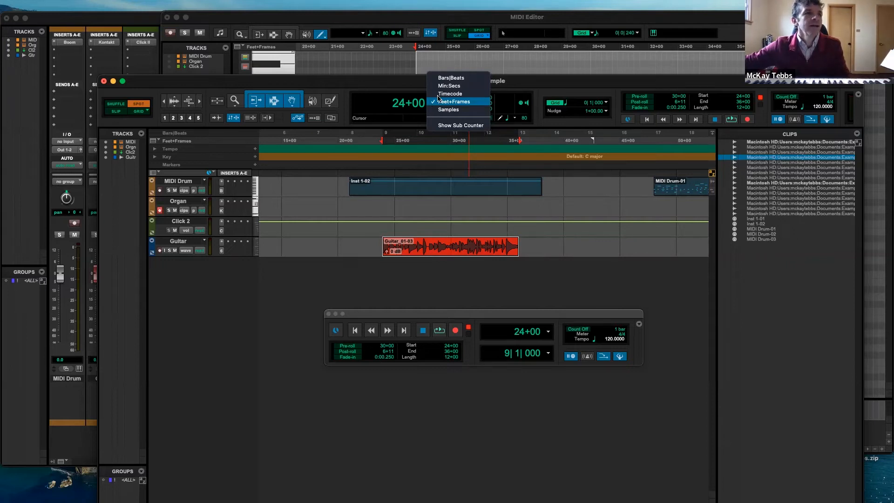
pyautogui.click(438, 94)
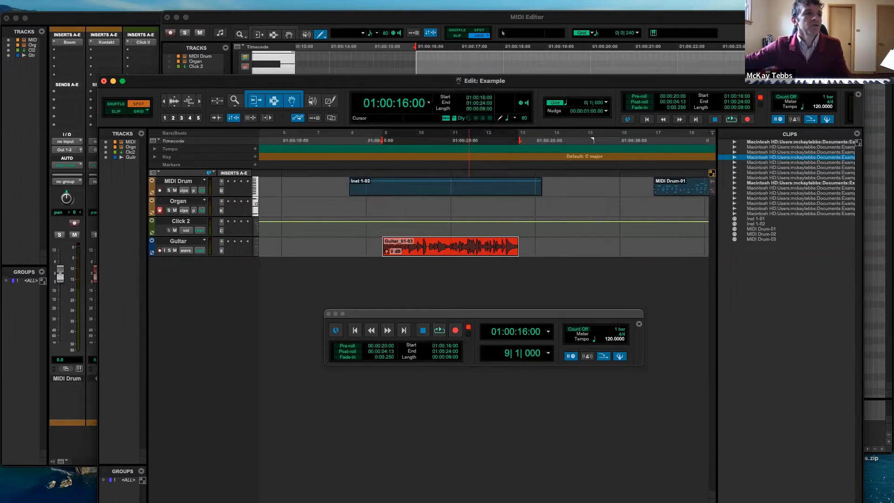
pyautogui.click(429, 103)
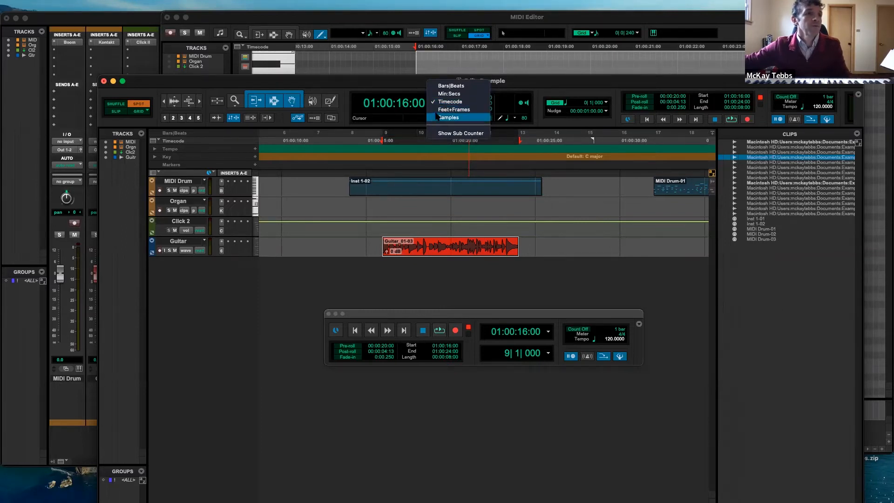
pyautogui.click(444, 117)
pyautogui.click(429, 104)
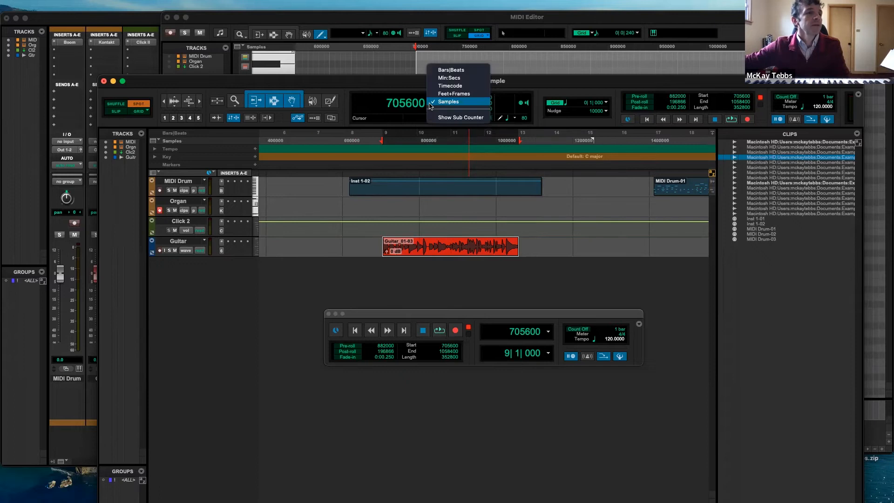
pyautogui.click(440, 71)
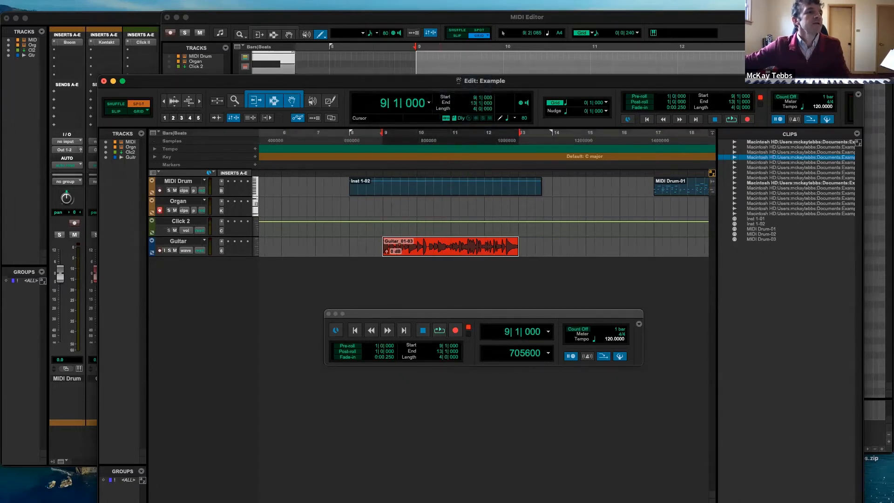
# Step: Set the main counter to Min:Secs and show the sub counter in Bars|Beats
pyautogui.click(429, 102)
pyautogui.click(434, 111)
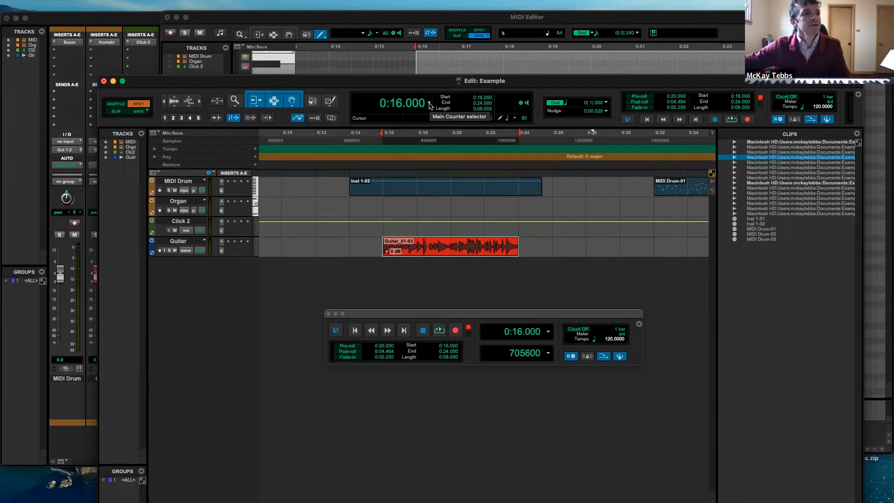
pyautogui.click(429, 104)
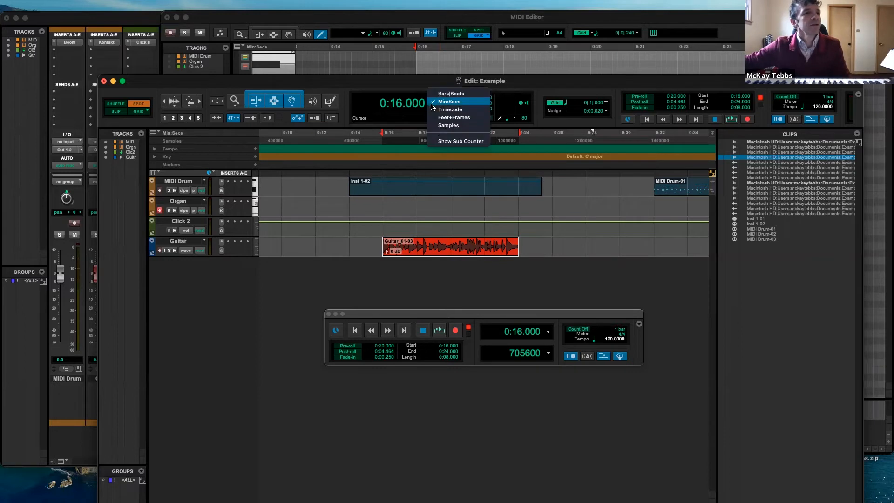
pyautogui.click(441, 141)
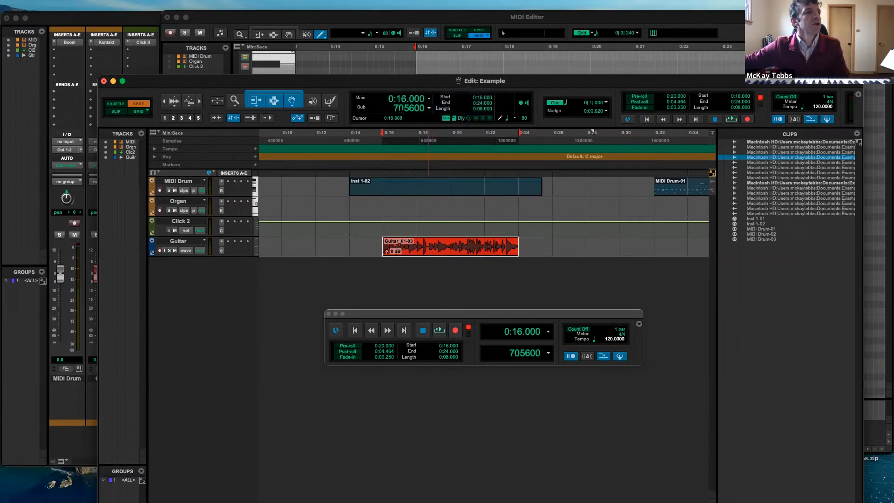
pyautogui.click(428, 108)
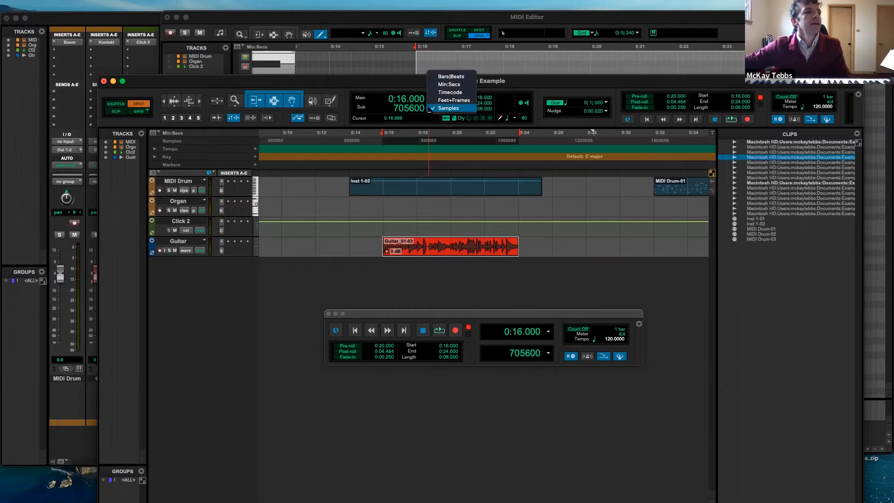
pyautogui.click(444, 78)
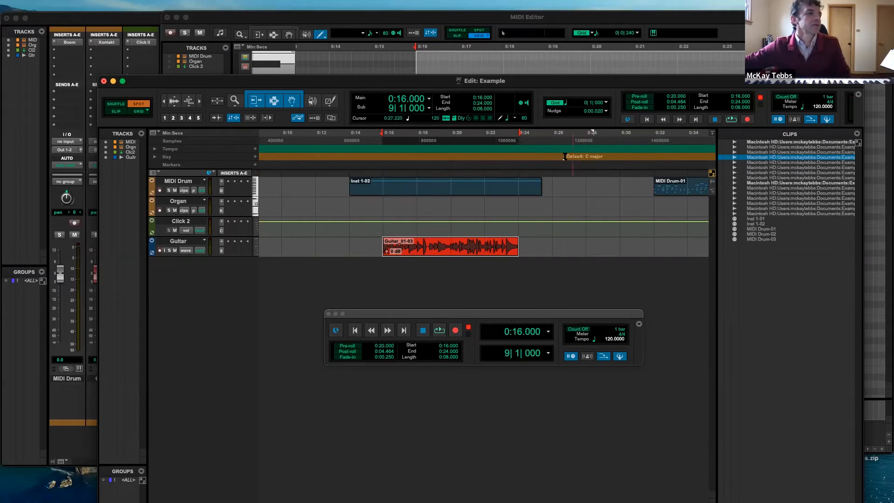
# Step: Add an 80 BPM tempo change at 9|1|000, snapped to the bar, and undo it
pyautogui.click(255, 151)
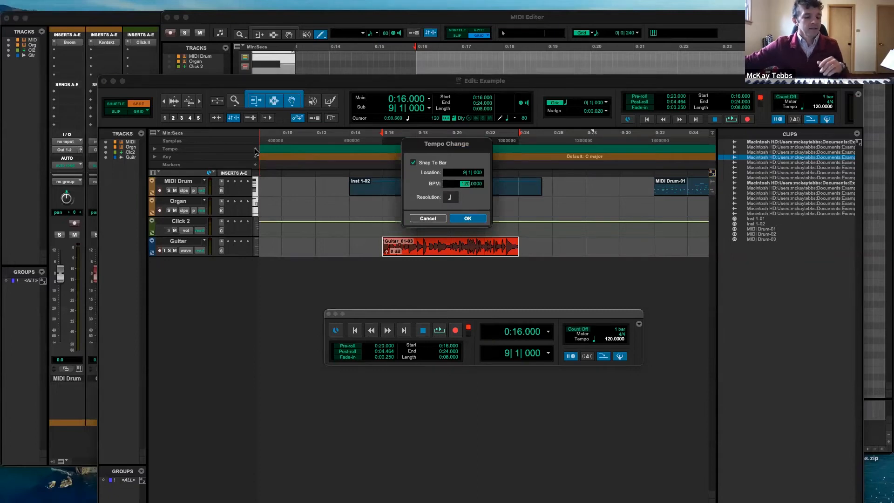
pyautogui.write('80')
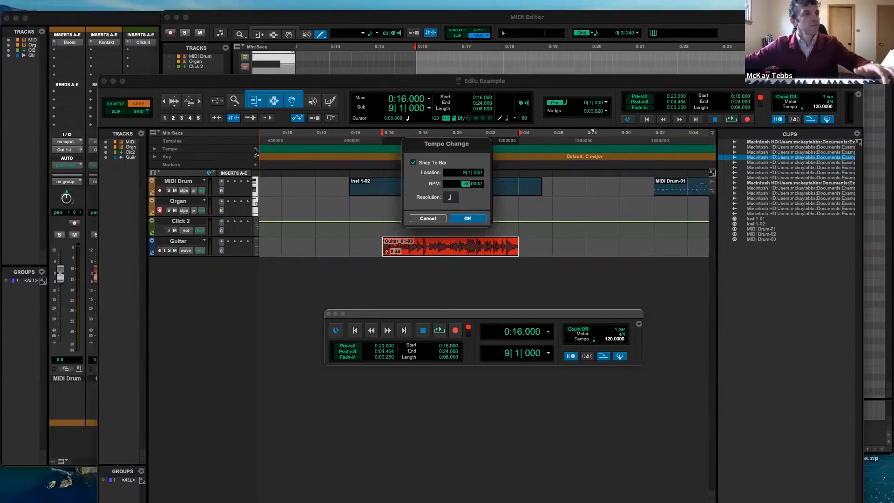
pyautogui.press('Return')
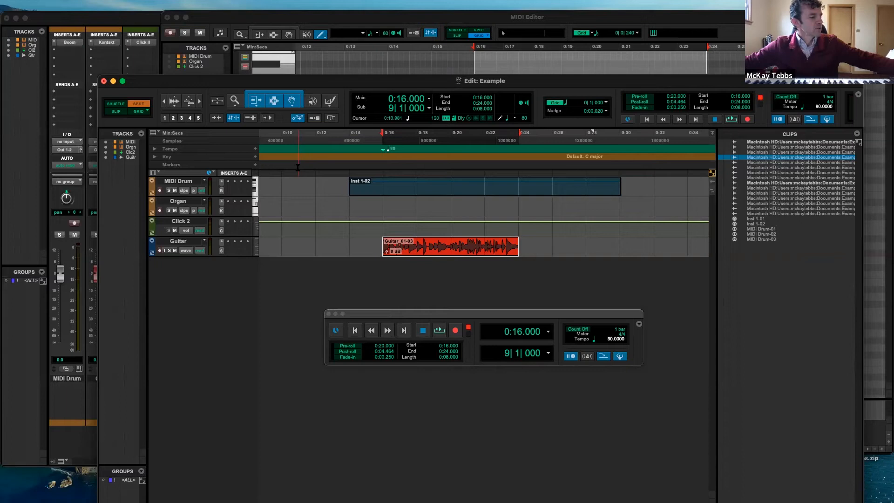
pyautogui.press('super+z')
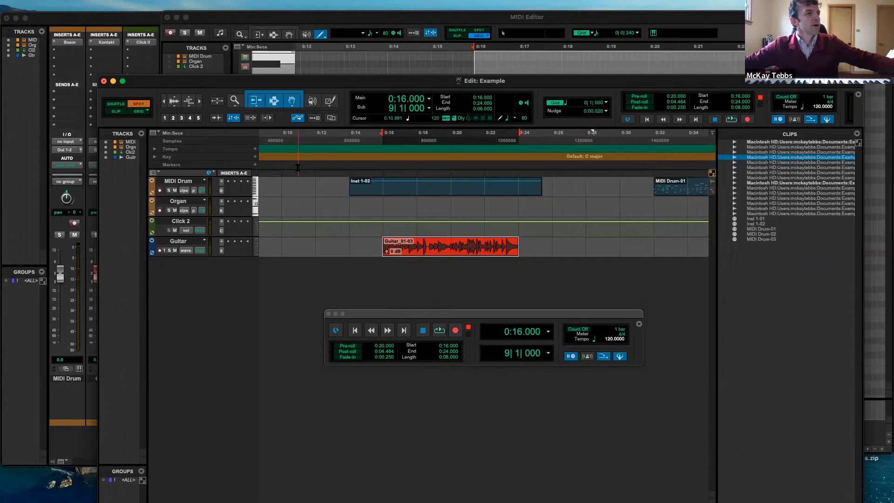
# Step: Hide the Key, Tempo, Samples and Markers rulers in the Edit window
pyautogui.keyDown('alt'); pyautogui.click(197, 157); pyautogui.keyUp('alt')
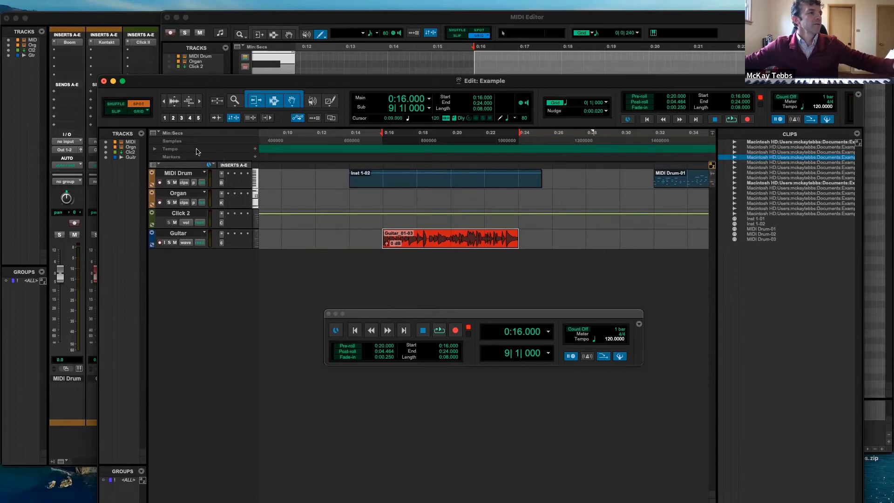
pyautogui.keyDown('alt'); pyautogui.click(196, 149); pyautogui.keyUp('alt')
pyautogui.keyDown('alt'); pyautogui.click(195, 142); pyautogui.keyUp('alt')
pyautogui.keyDown('alt'); pyautogui.click(196, 142); pyautogui.keyUp('alt')
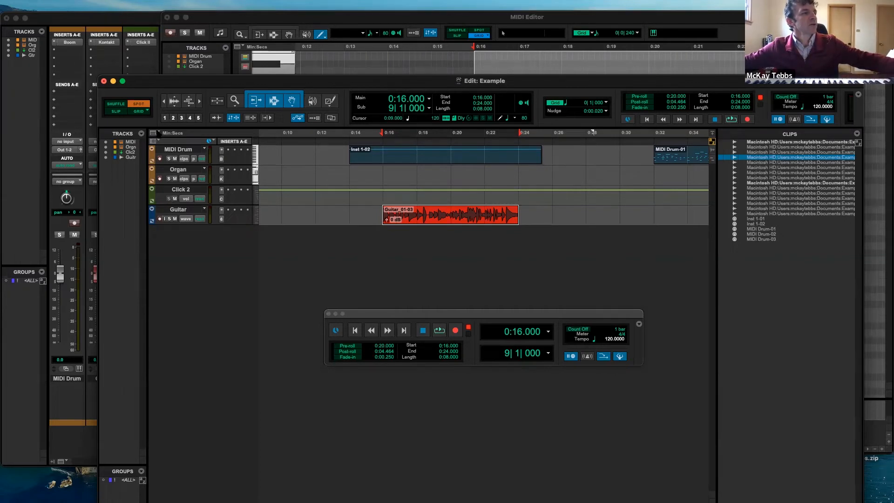
# Step: Show the Tempo, Meter, Chords, Timecode, Bars|Beats, Timecode 2 and Feet+Frames rulers in the Edit window
pyautogui.click(157, 133)
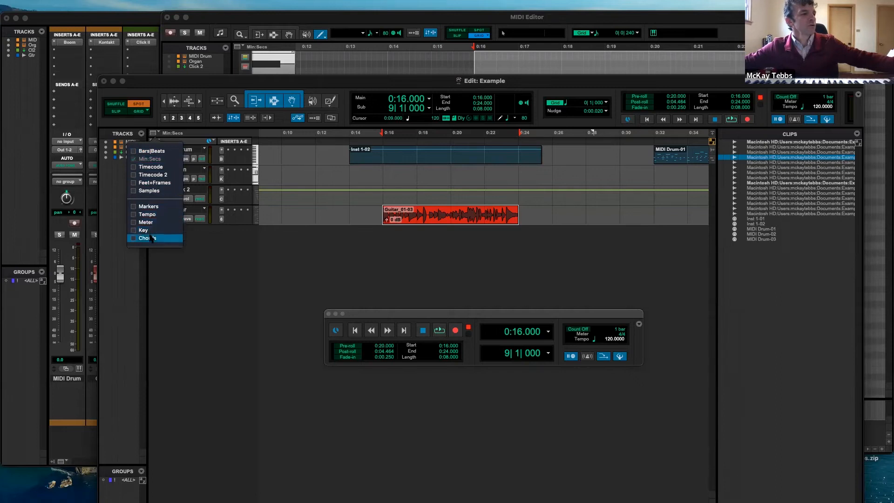
pyautogui.click(136, 215)
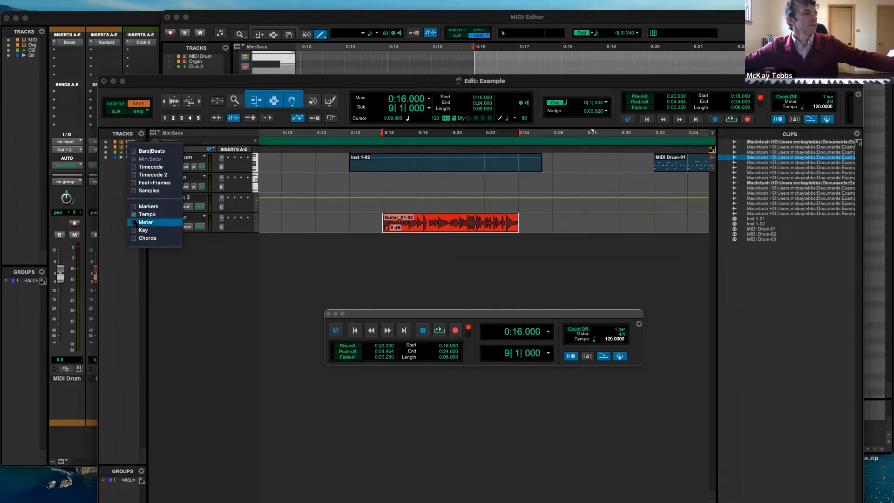
pyautogui.click(134, 223)
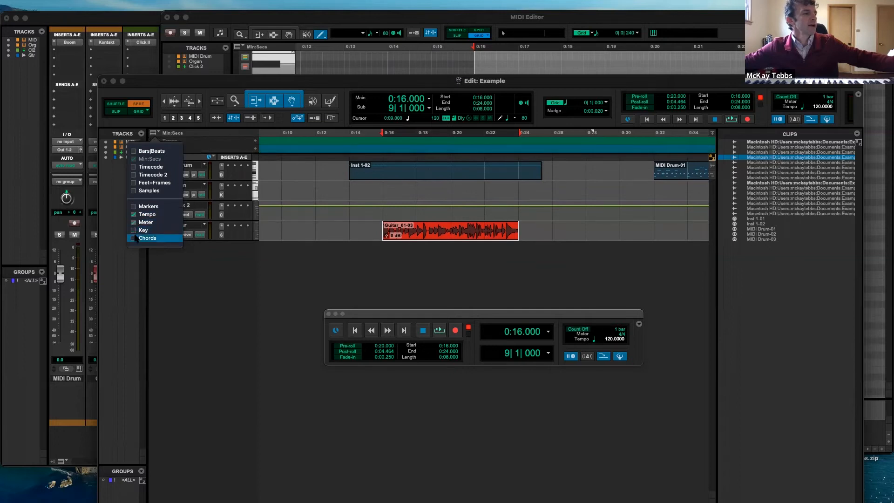
pyautogui.click(135, 238)
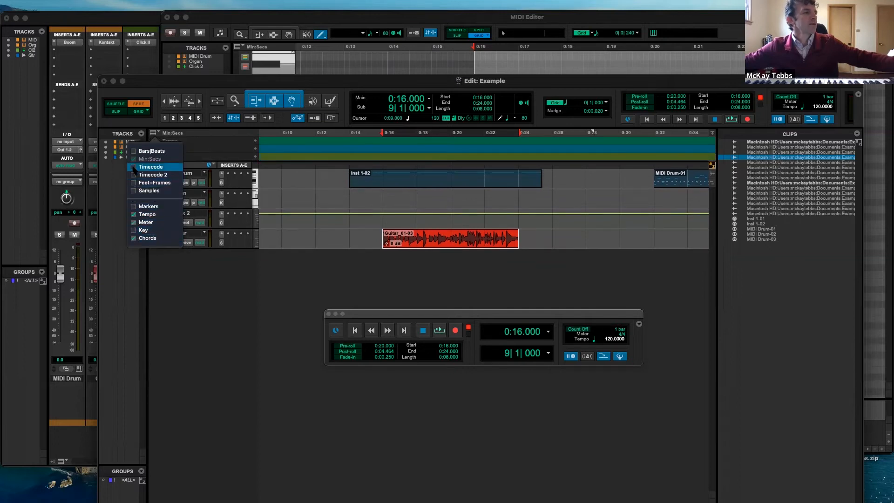
pyautogui.click(134, 169)
pyautogui.click(134, 151)
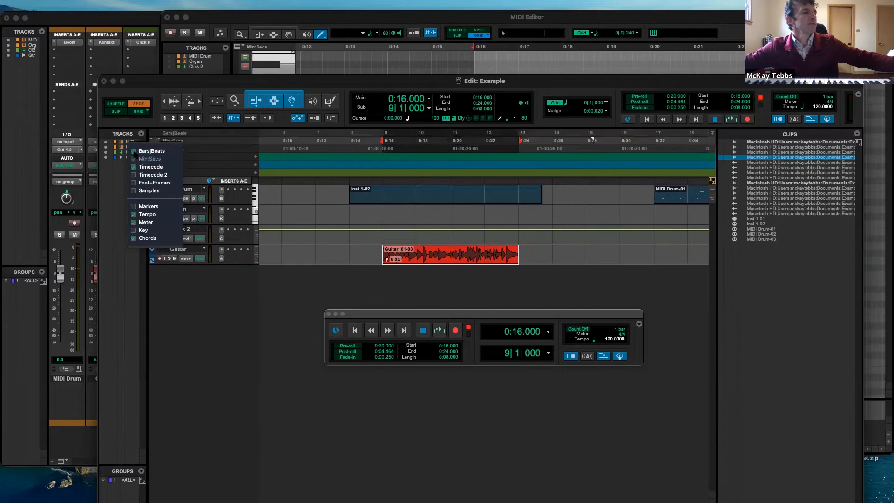
pyautogui.click(134, 175)
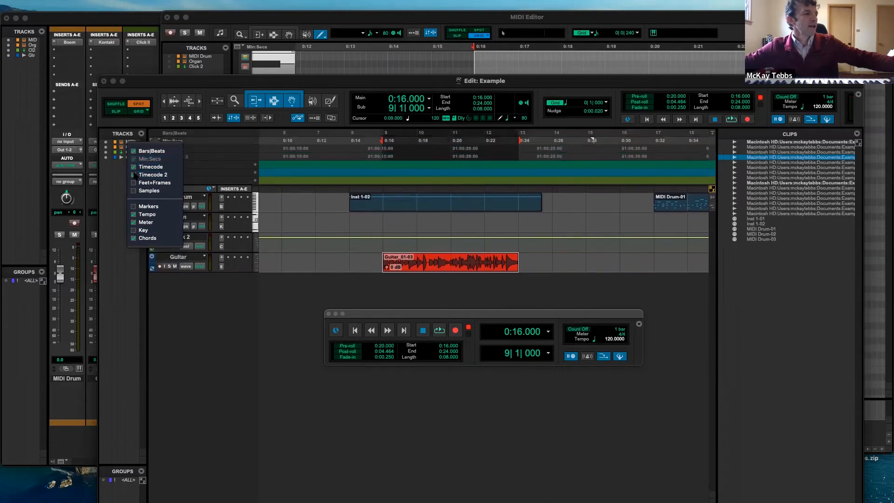
pyautogui.click(134, 183)
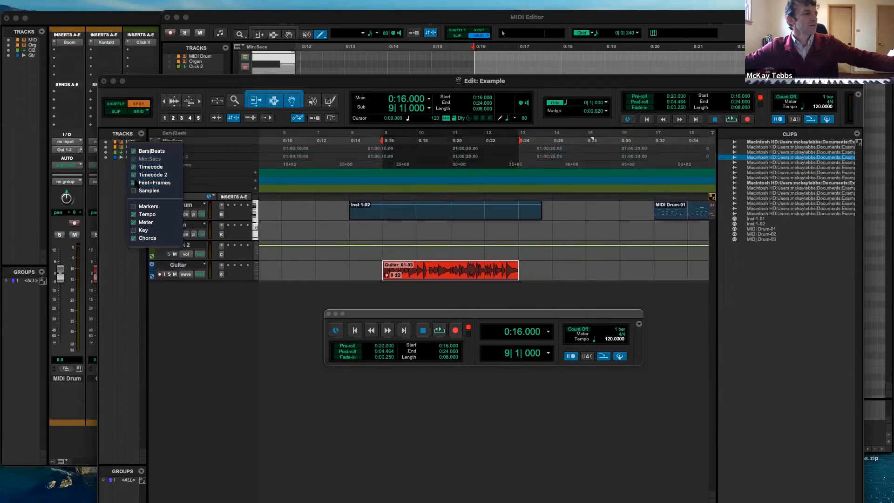
pyautogui.click(205, 153)
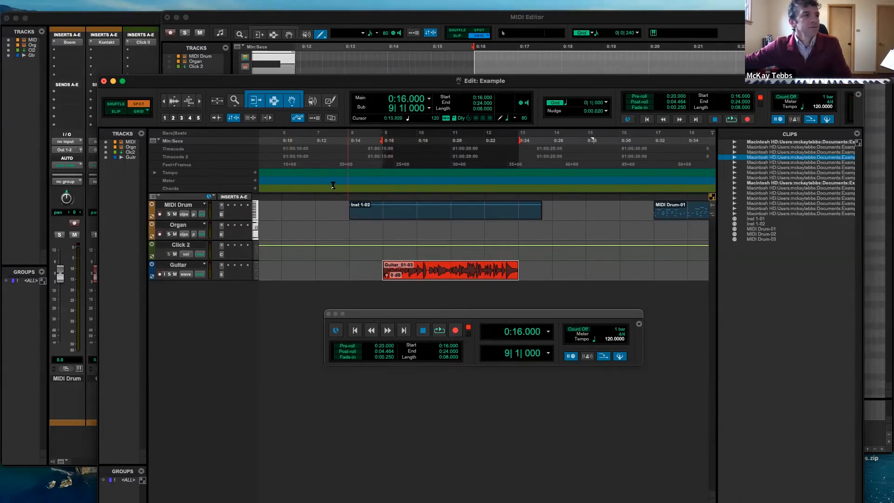
# Step: Hide the Timecode, Timecode 2, Feet+Frames and Chords rulers
pyautogui.keyDown('alt'); pyautogui.click(196, 150); pyautogui.keyUp('alt')
pyautogui.keyDown('alt'); pyautogui.click(196, 150); pyautogui.keyUp('alt')
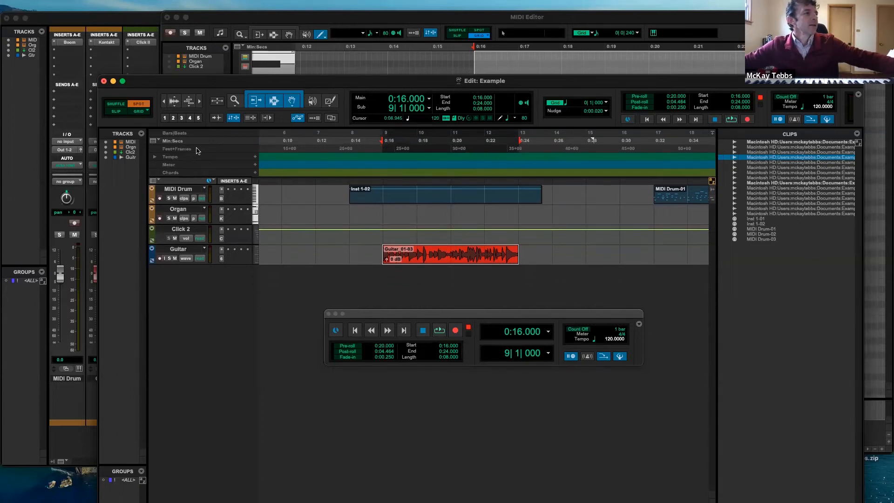
pyautogui.keyDown('alt'); pyautogui.click(197, 150); pyautogui.keyUp('alt')
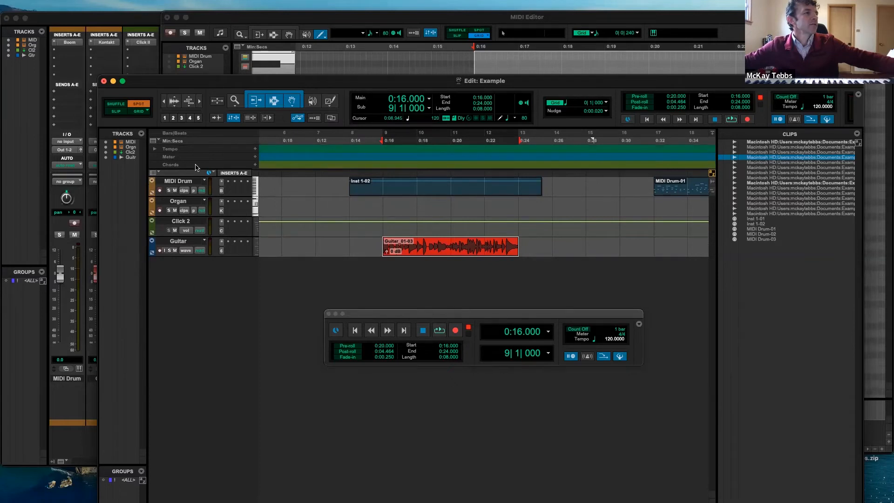
pyautogui.keyDown('alt'); pyautogui.click(196, 165); pyautogui.keyUp('alt')
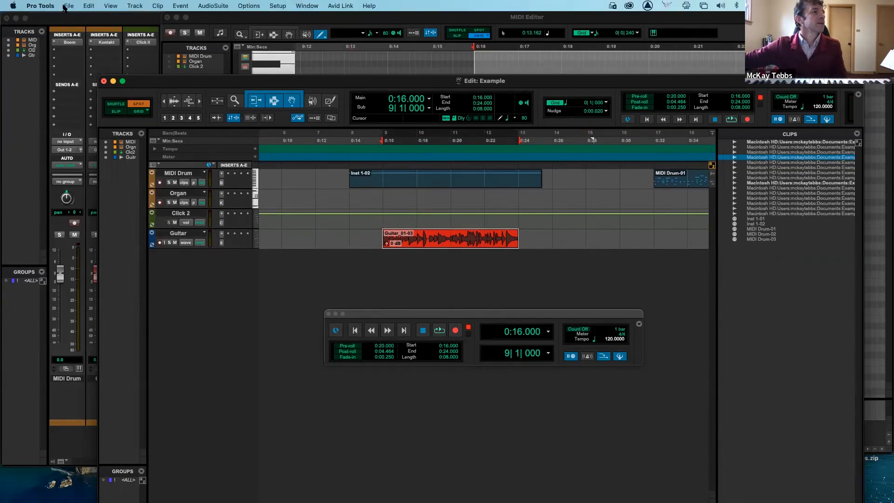
# Step: Open the dialog for creating a new session and reposition it over the Edit window
pyautogui.click(66, 7)
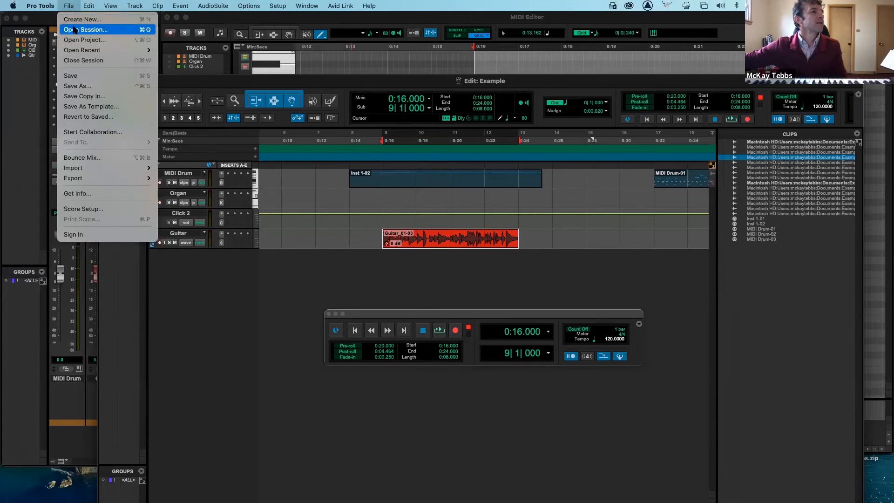
pyautogui.click(75, 21)
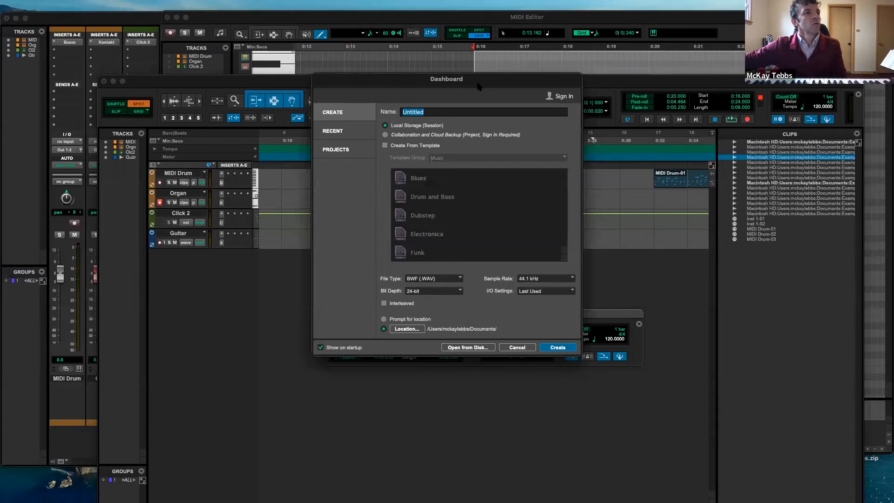
pyautogui.moveTo(479, 83); pyautogui.dragTo(556, 160)
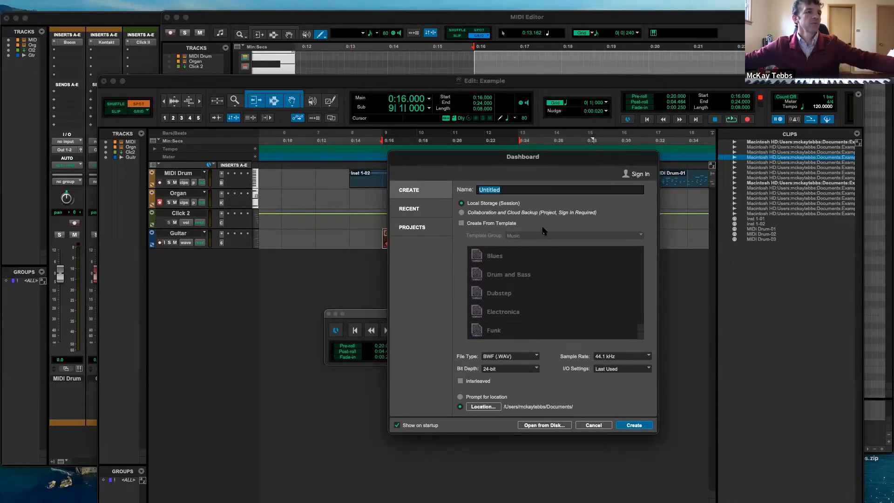
pyautogui.moveTo(546, 157); pyautogui.dragTo(545, 107)
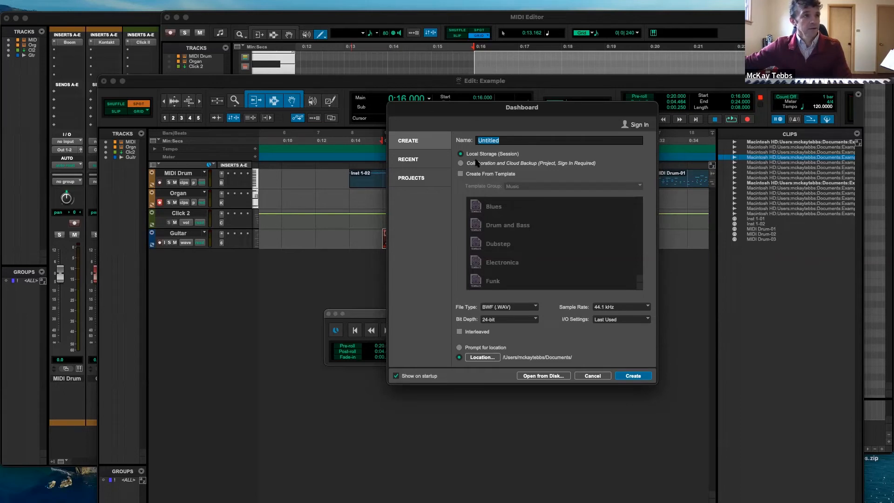
# Step: Switch the new session's storage to Collaboration and Cloud Backup and return it to Local Storage (Session)
pyautogui.click(460, 164)
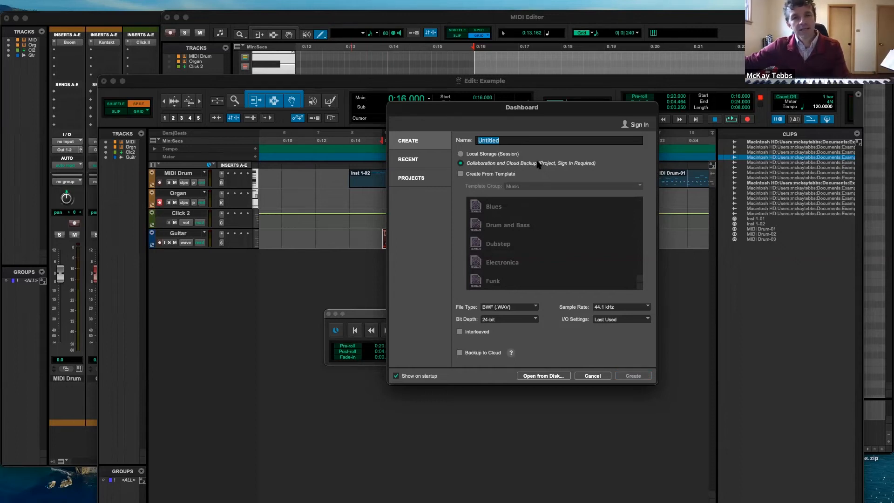
pyautogui.click(461, 154)
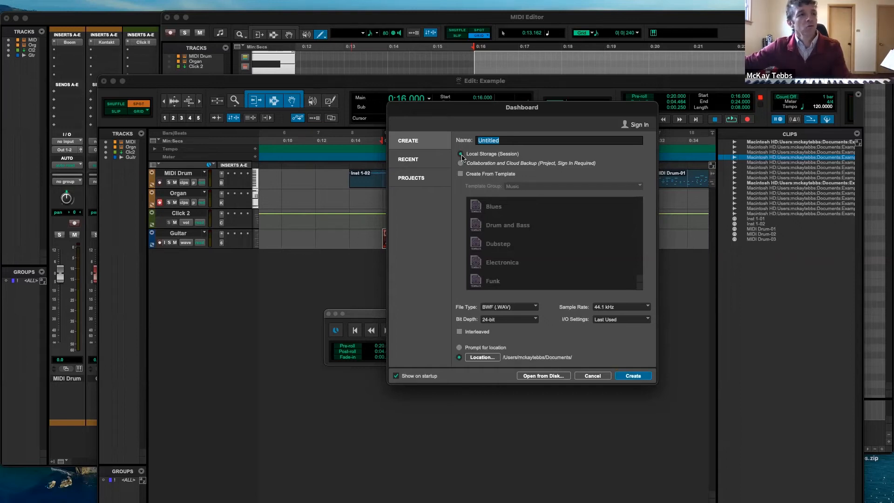
pyautogui.click(460, 163)
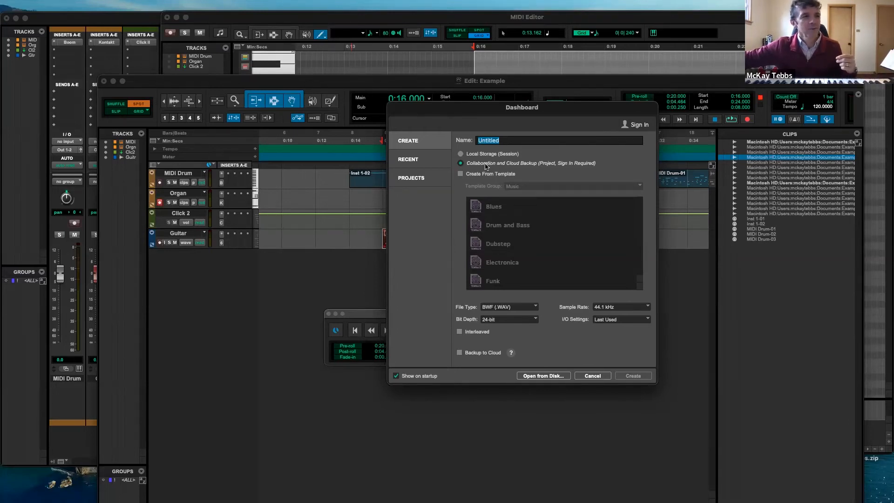
pyautogui.click(460, 153)
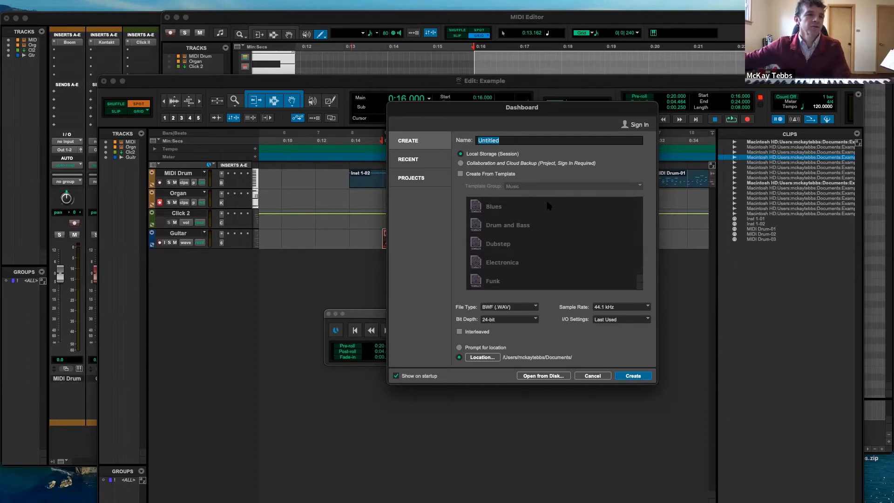
# Step: Enable Create From Template, select the Pop template from the Music group, and disable the template option again
pyautogui.click(460, 174)
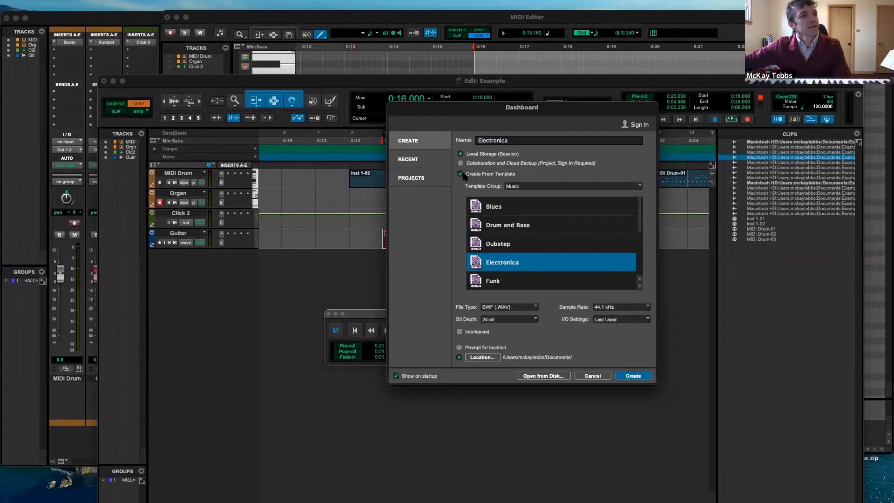
pyautogui.scroll(-6, 524, 251)
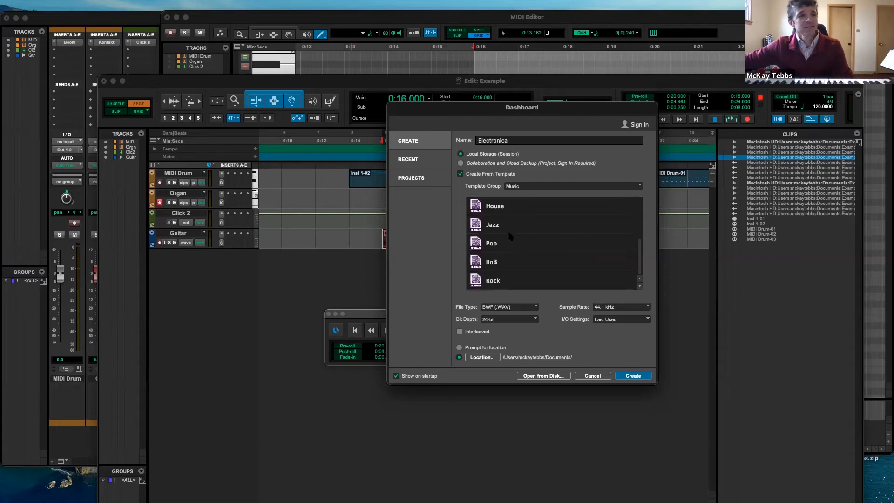
pyautogui.click(510, 241)
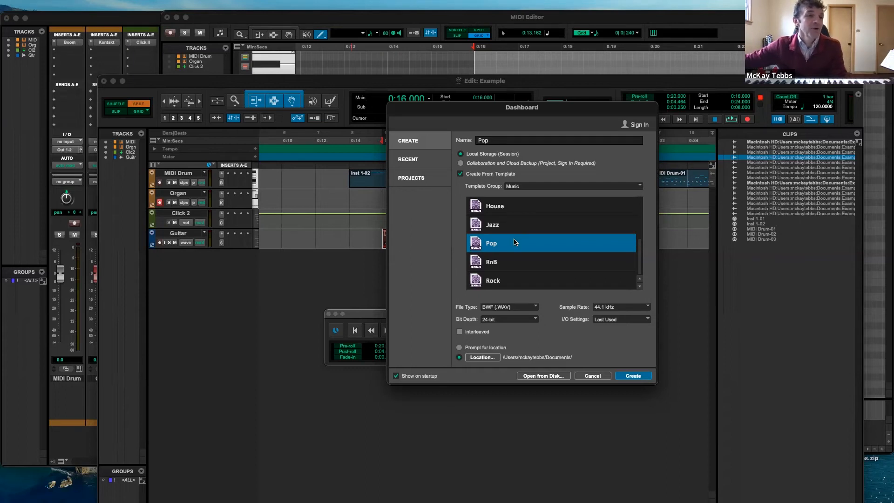
pyautogui.click(462, 175)
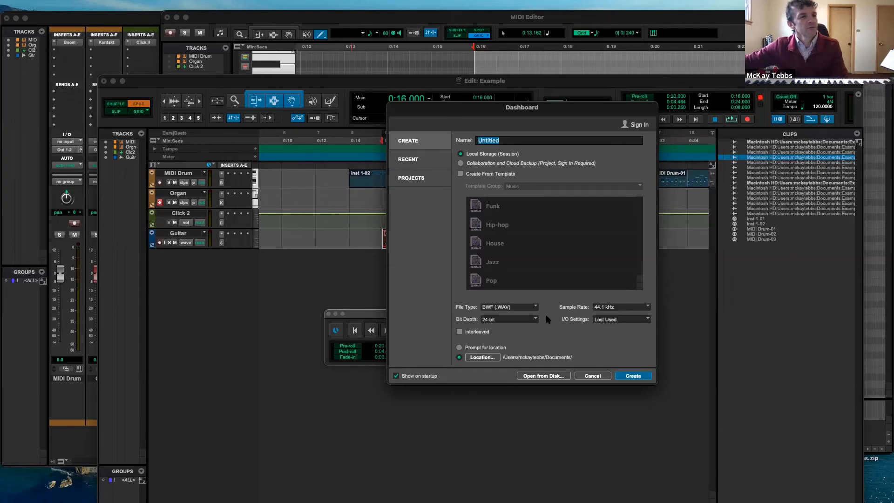
# Step: Set the new session's sample rate to 96 kHz
pyautogui.click(628, 308)
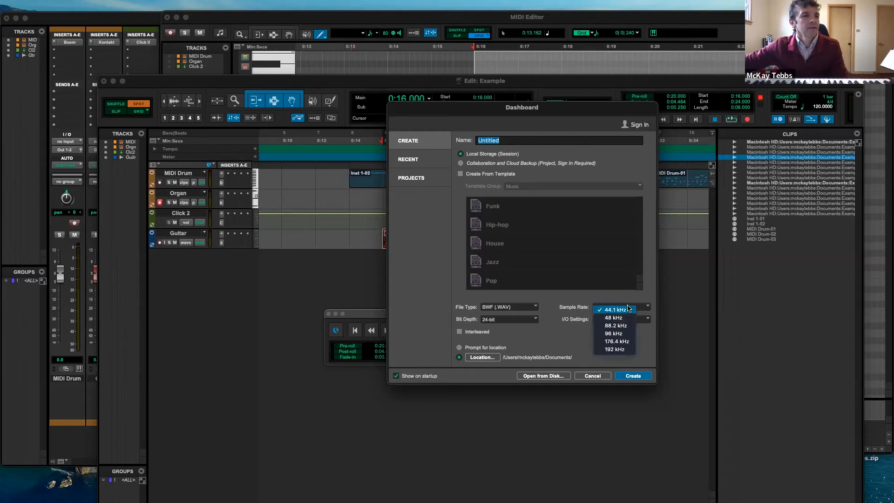
pyautogui.click(618, 333)
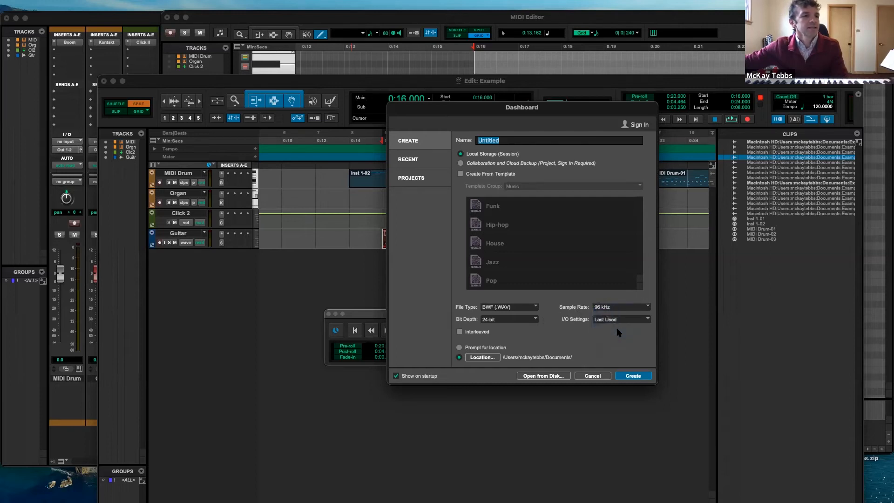
# Step: Switch the new session's file type to AIFF and return it to BWF (.WAV)
pyautogui.click(534, 307)
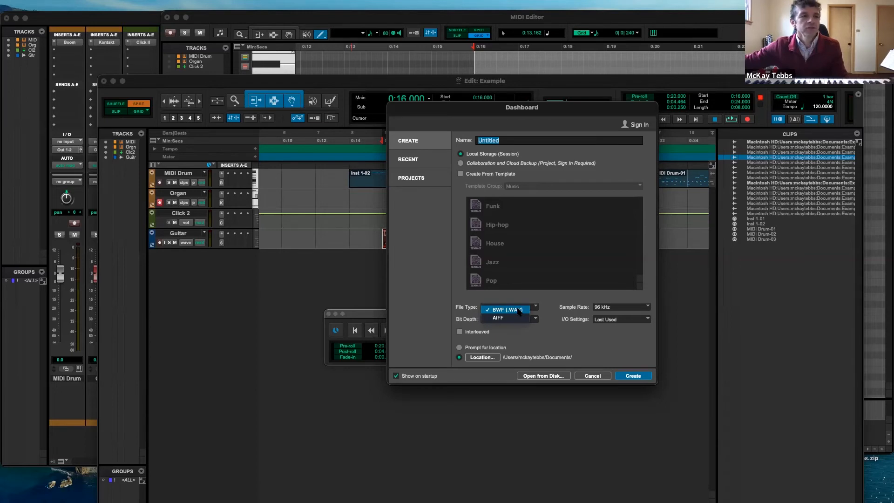
pyautogui.click(519, 311)
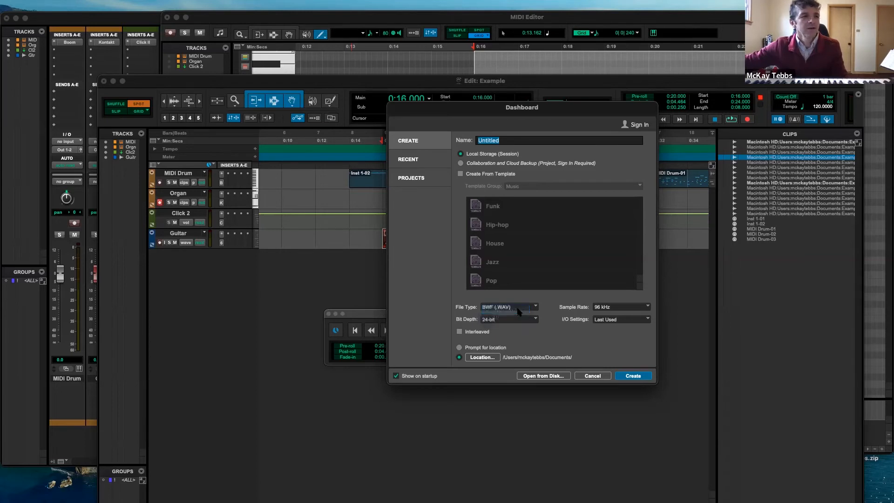
pyautogui.click(534, 307)
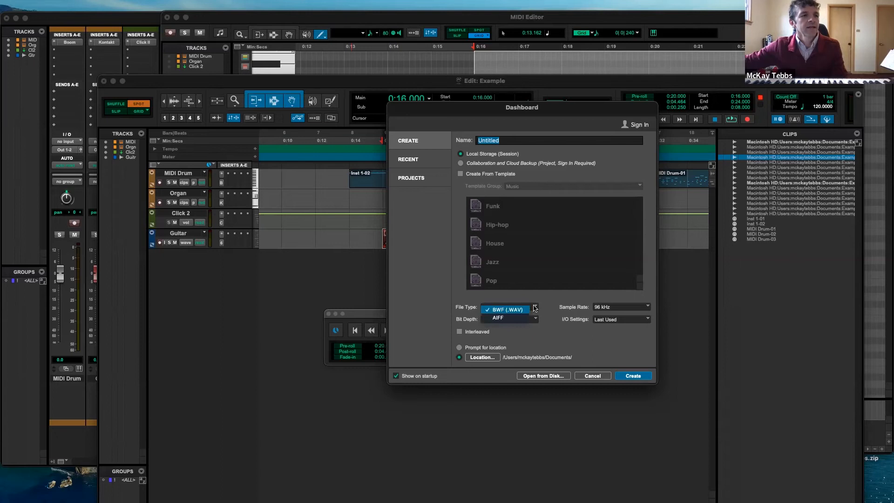
pyautogui.click(514, 318)
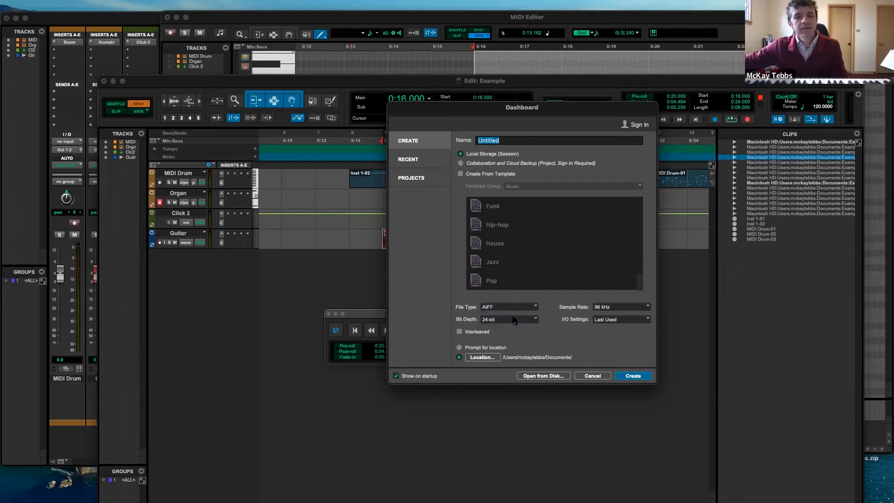
pyautogui.click(534, 307)
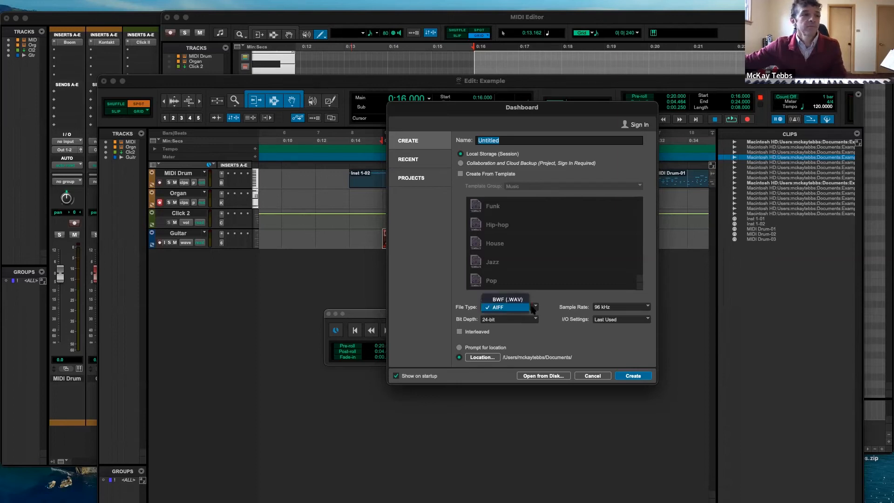
pyautogui.click(516, 300)
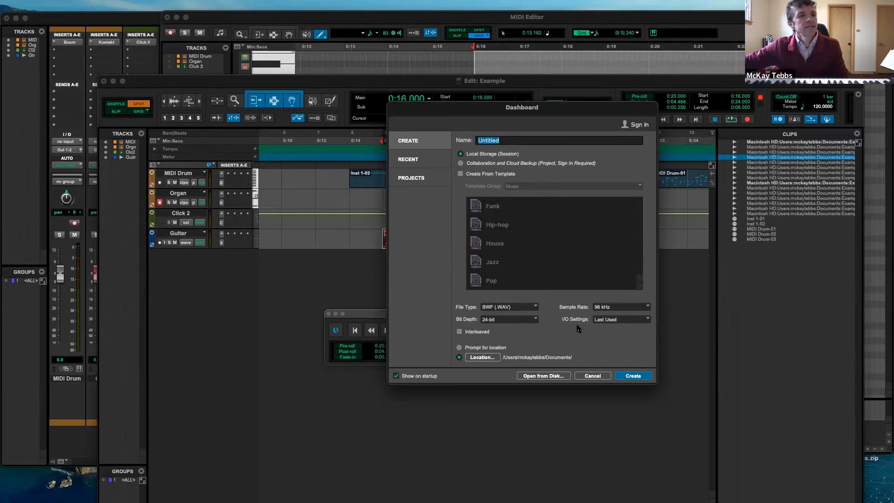
# Step: Switch the new session's I/O settings to Stereo Mix and return them to Last Used
pyautogui.click(647, 321)
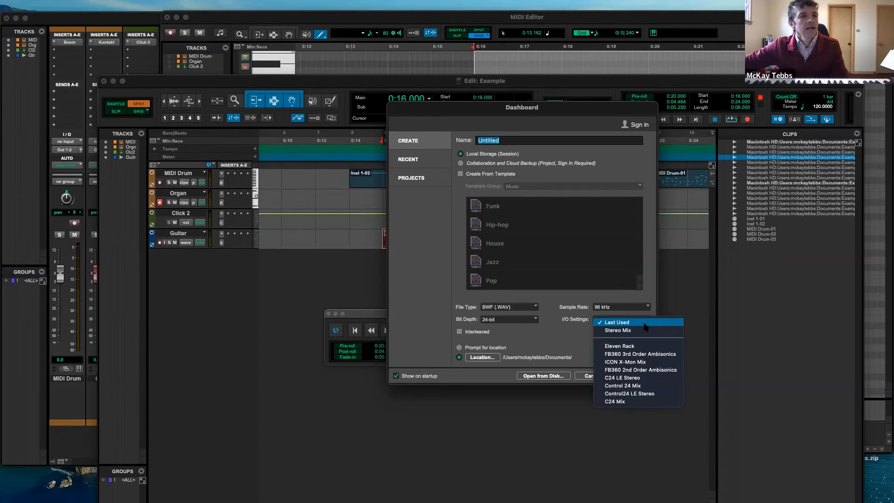
pyautogui.click(645, 323)
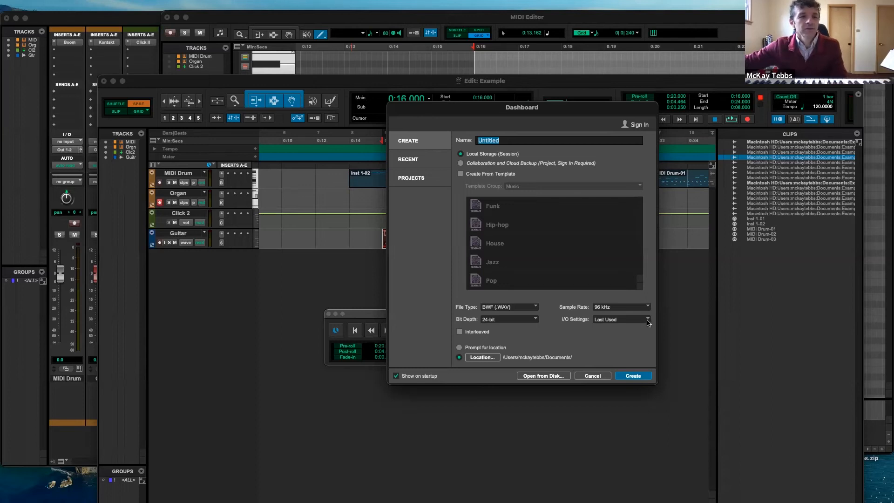
pyautogui.click(647, 322)
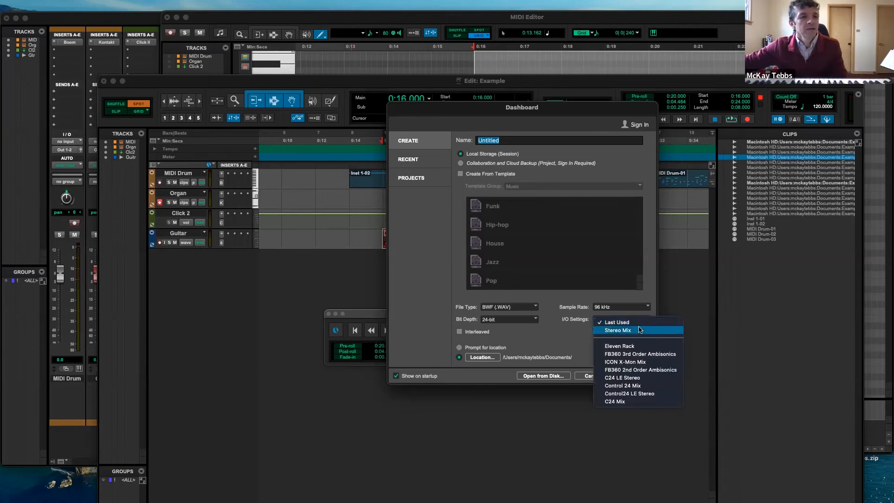
pyautogui.click(639, 330)
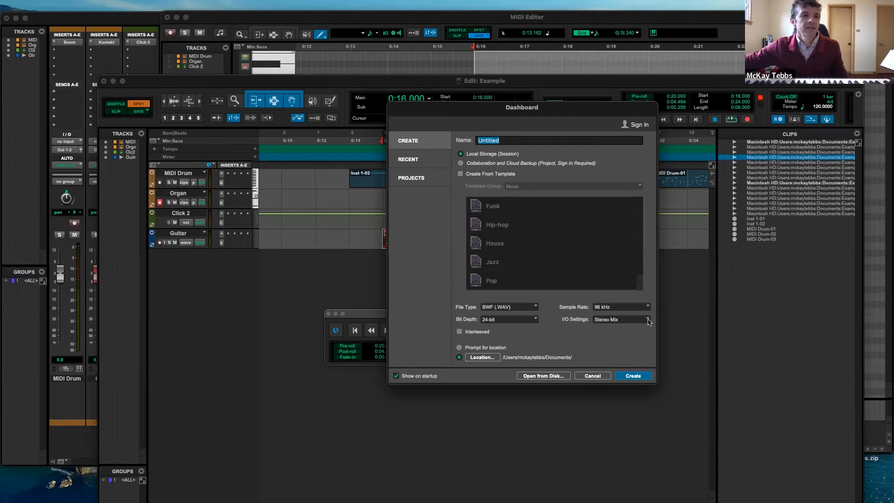
pyautogui.click(648, 320)
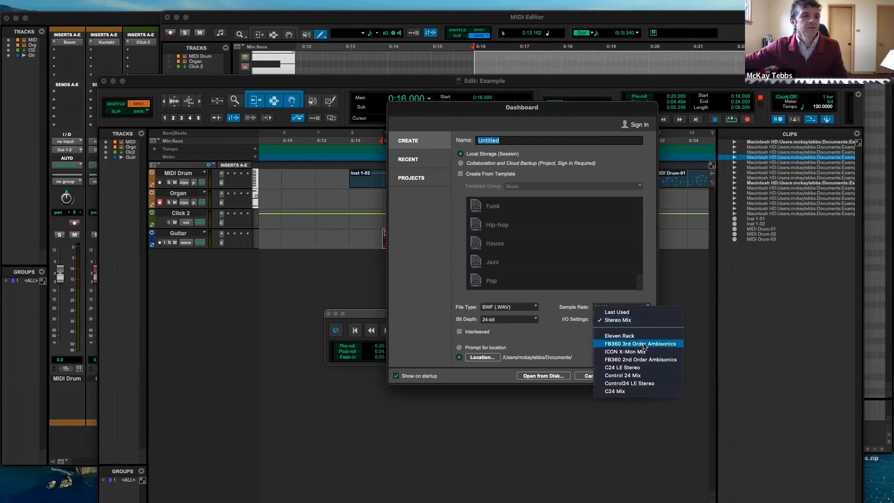
pyautogui.click(632, 312)
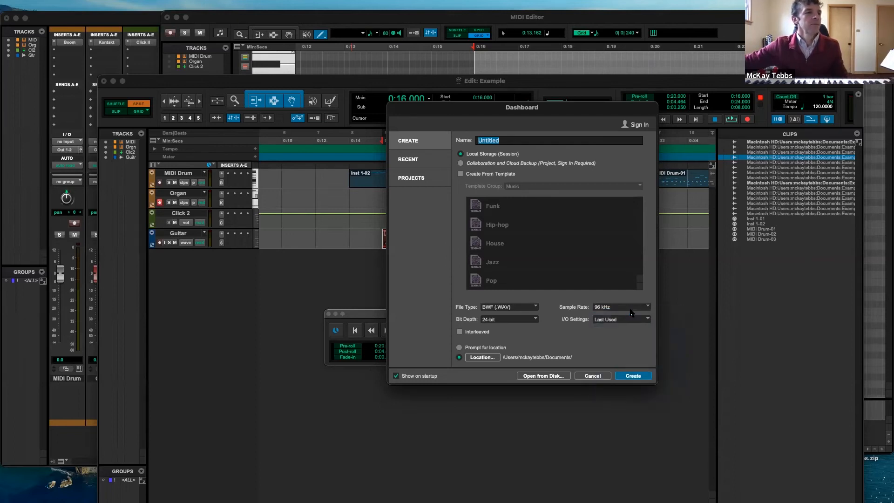
# Step: Enable interleaved files for the new session and name it McSong 1
pyautogui.click(459, 332)
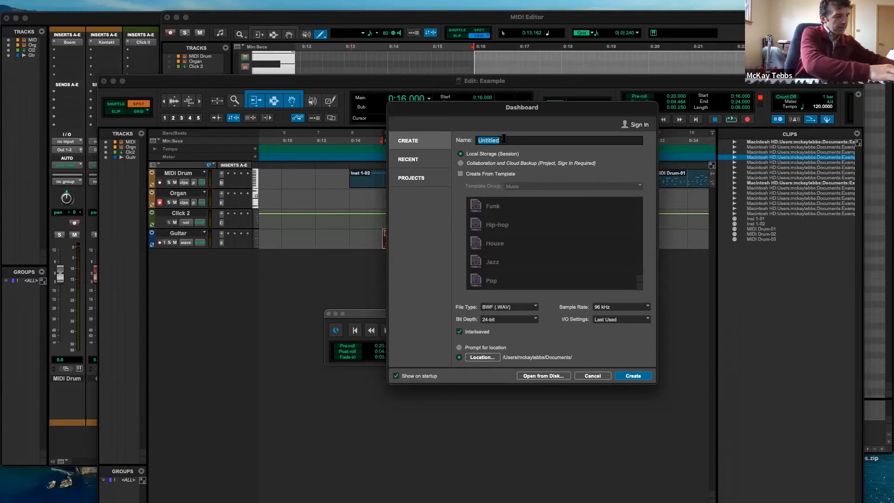
pyautogui.write('McSong')
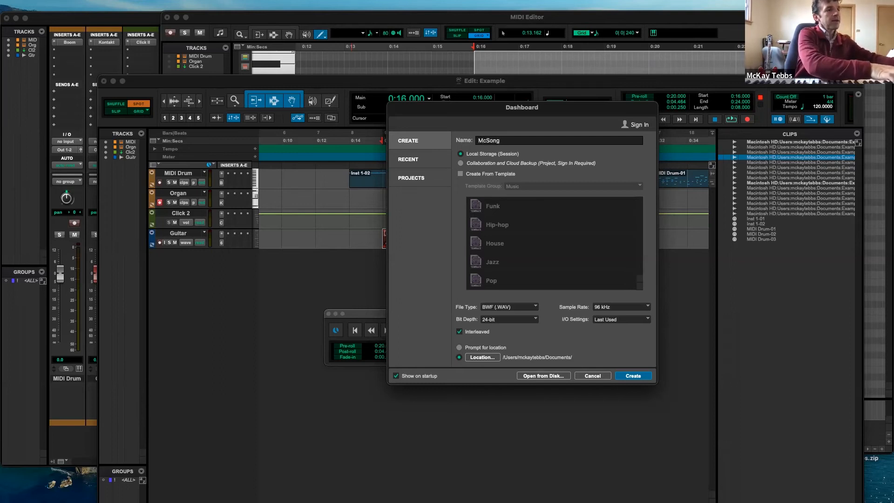
pyautogui.write(' 1')
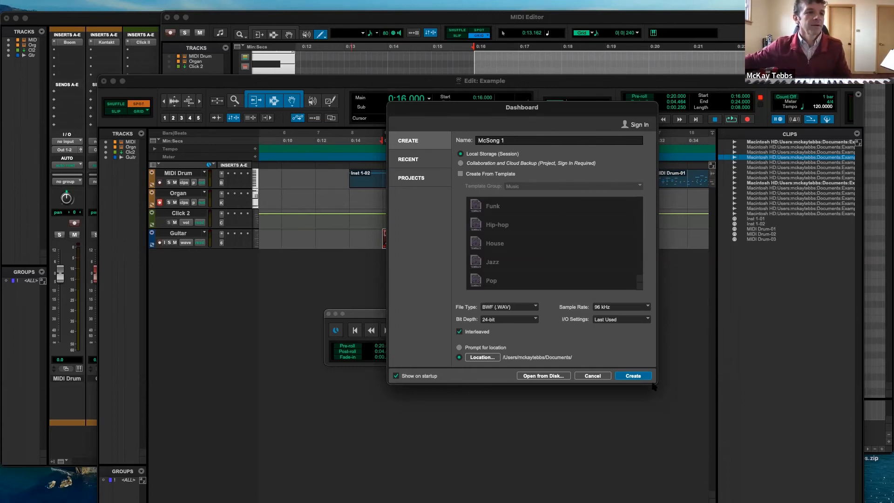
# Step: Create the session and save the changes to the open Example session
pyautogui.click(633, 376)
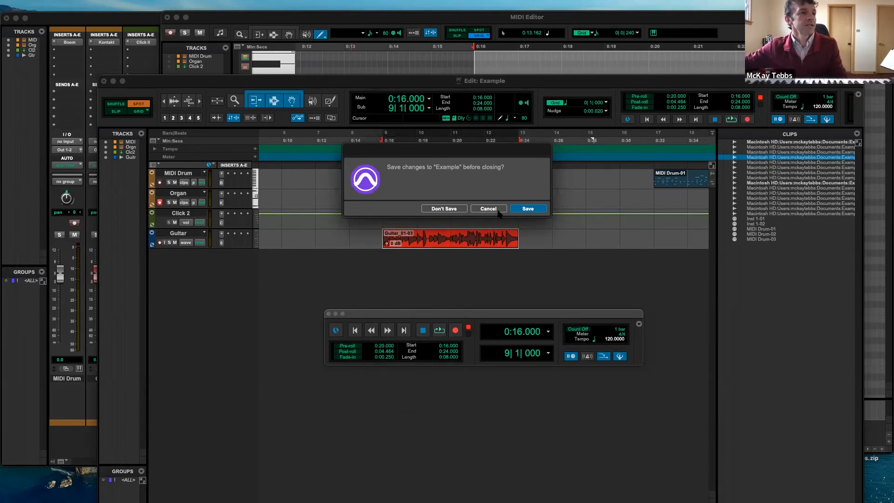
pyautogui.click(527, 209)
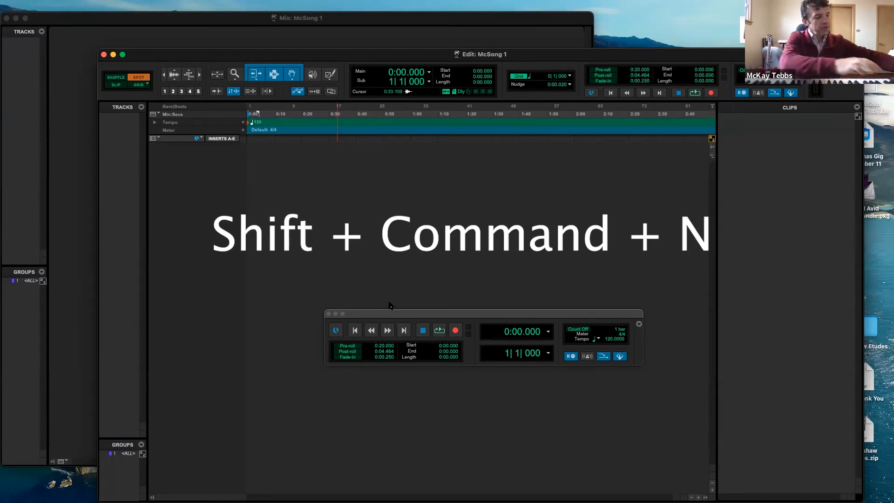
# Step: Open the New Tracks dialog and move it slightly lower over the empty Edit window
pyautogui.press('shift+super+n')
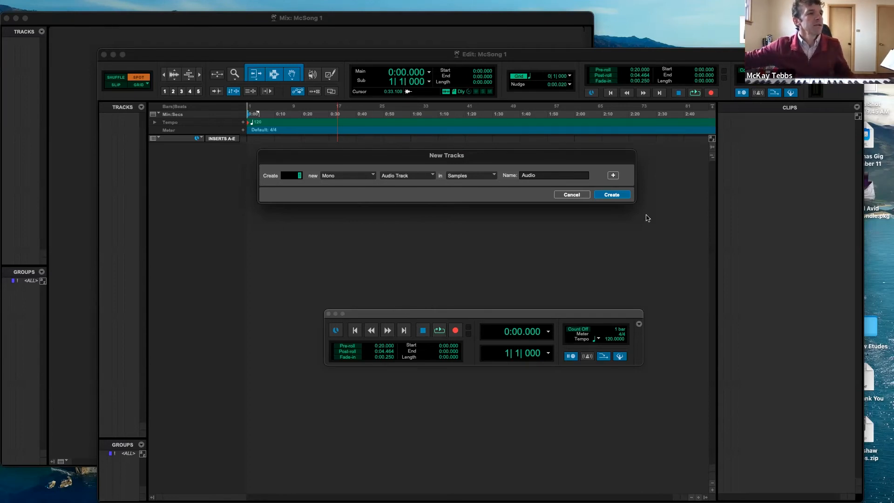
pyautogui.click(571, 195)
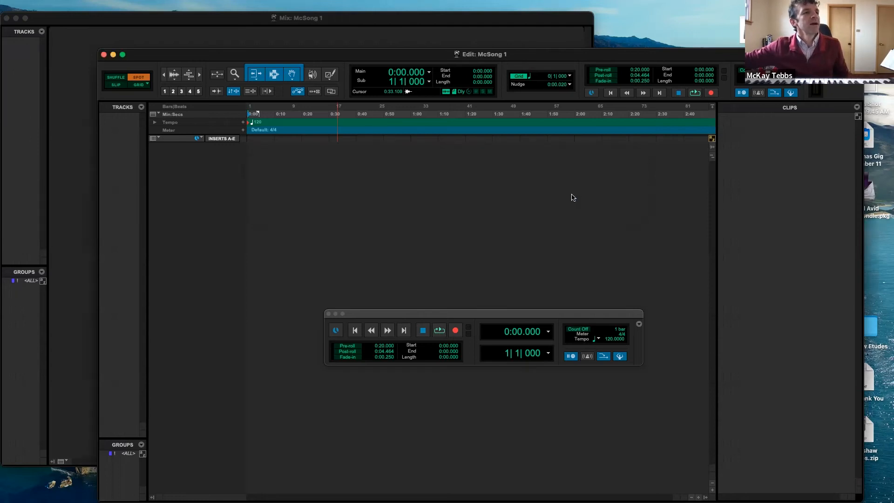
pyautogui.moveTo(224, 4)
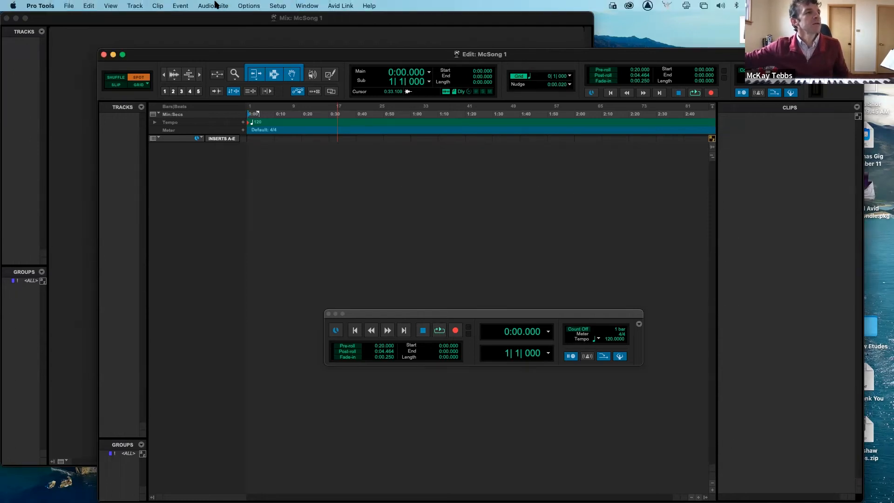
pyautogui.click(134, 6)
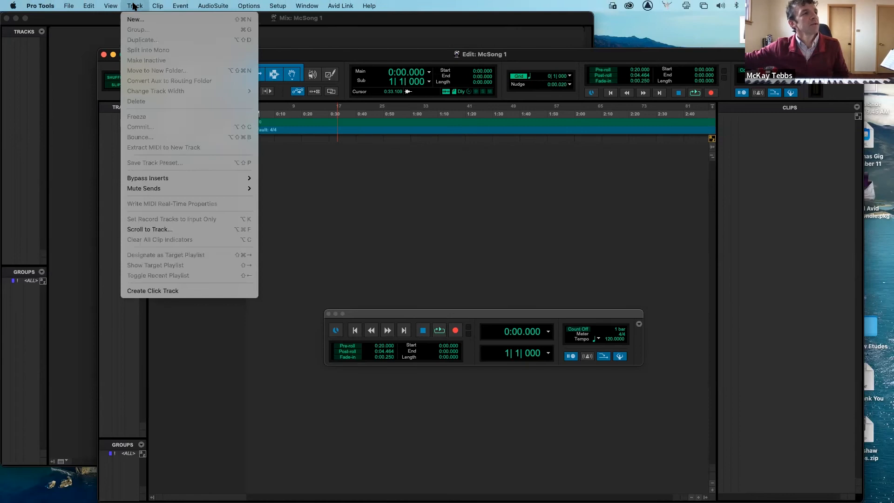
pyautogui.click(138, 19)
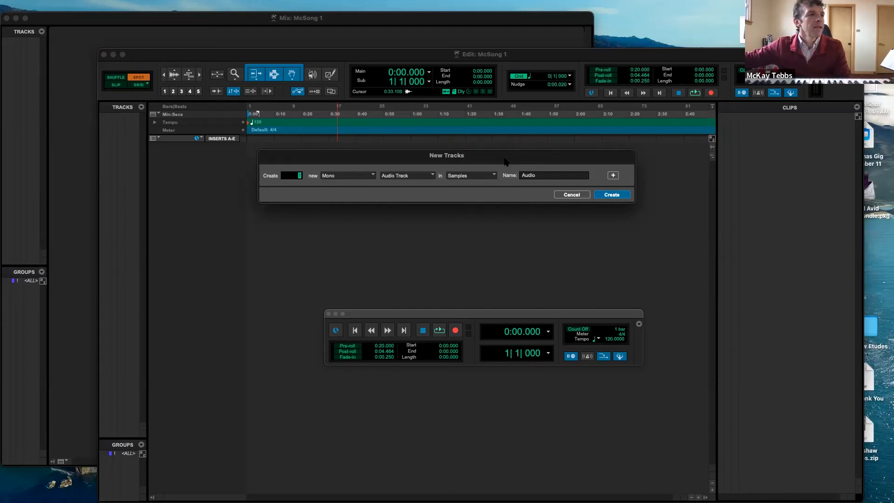
pyautogui.moveTo(484, 159); pyautogui.dragTo(516, 186)
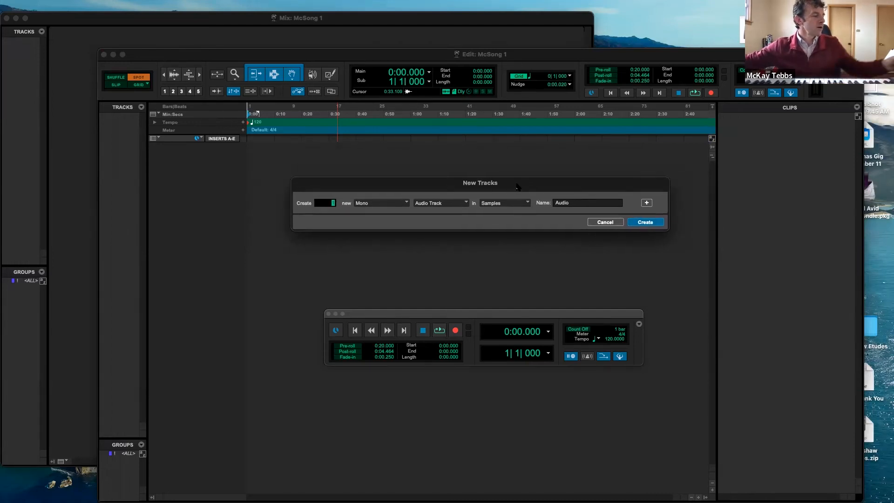
# Step: Switch the new audio track's format to Stereo and return it to Mono
pyautogui.click(393, 205)
pyautogui.click(381, 214)
pyautogui.click(385, 204)
pyautogui.click(378, 197)
pyautogui.click(387, 205)
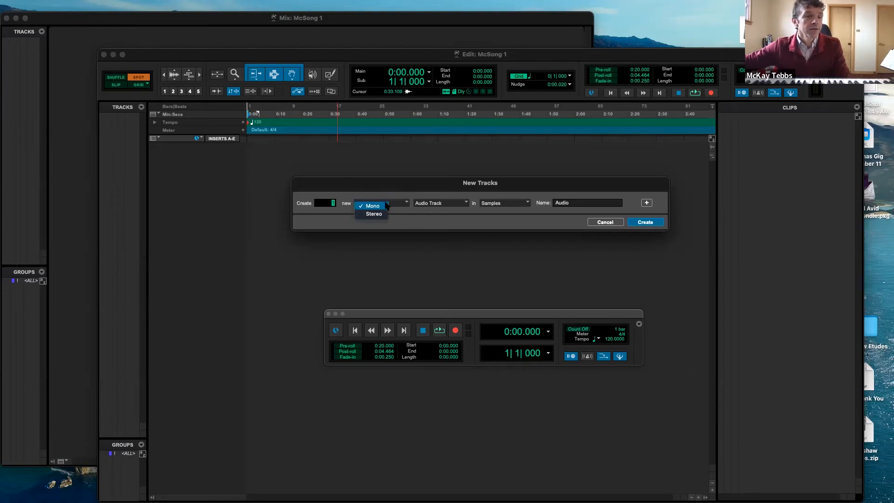
pyautogui.click(378, 203)
pyautogui.click(376, 196)
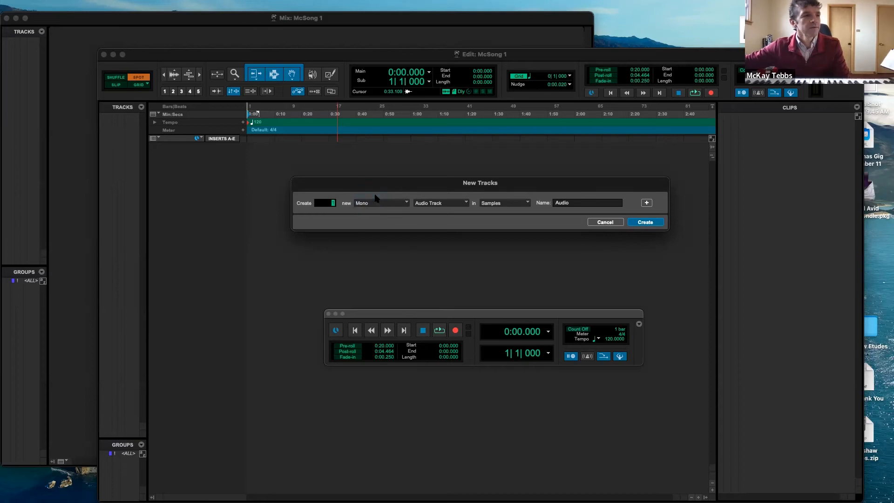
pyautogui.click(378, 202)
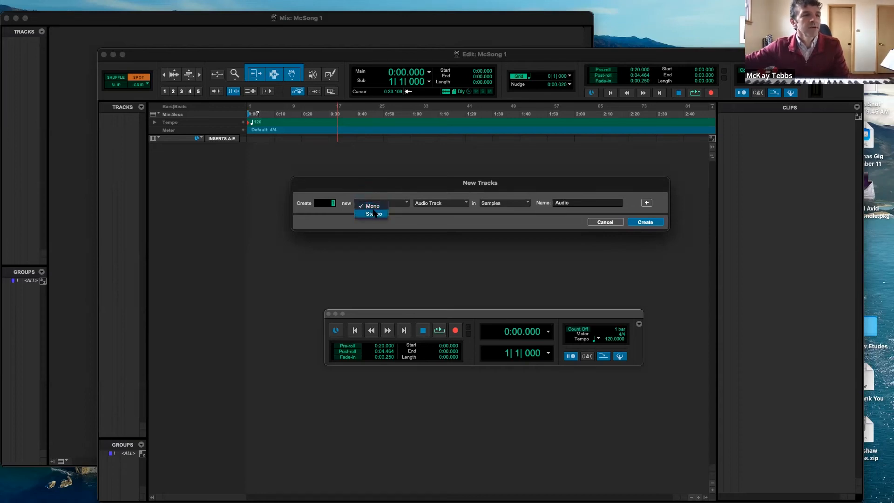
pyautogui.click(374, 213)
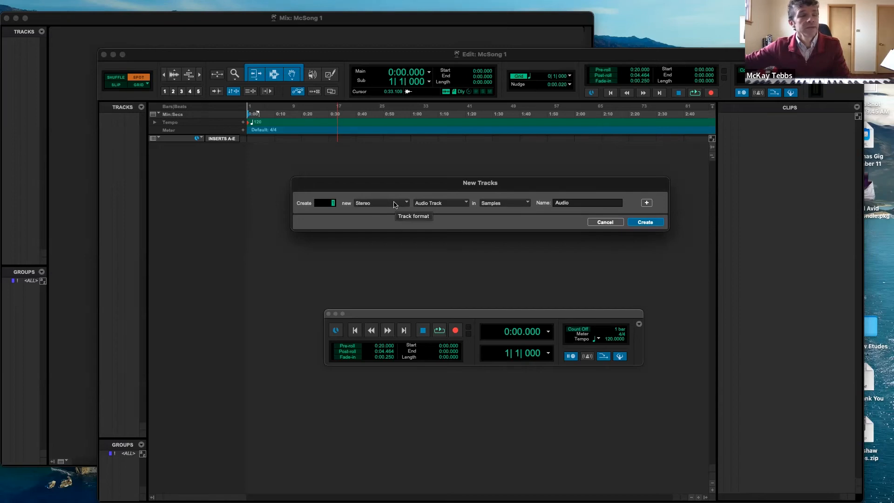
pyautogui.click(393, 205)
pyautogui.click(378, 196)
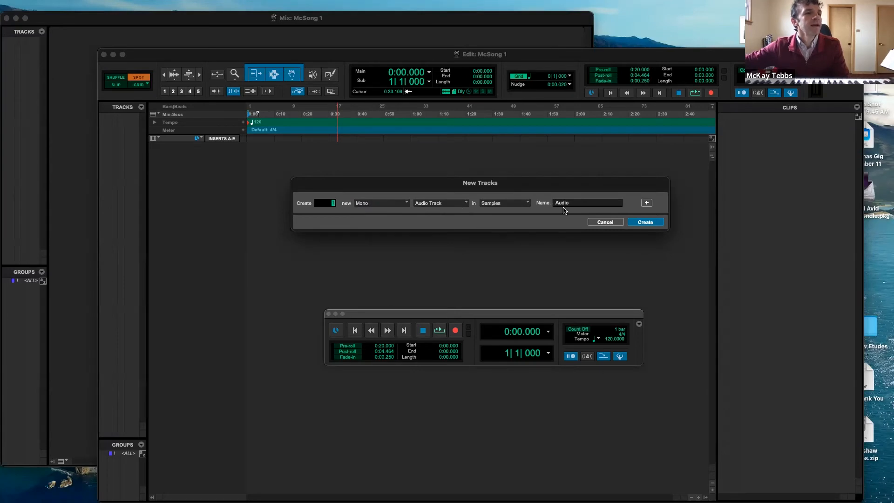
# Step: Add a second row for one new audio track and set its format to Stereo
pyautogui.click(646, 203)
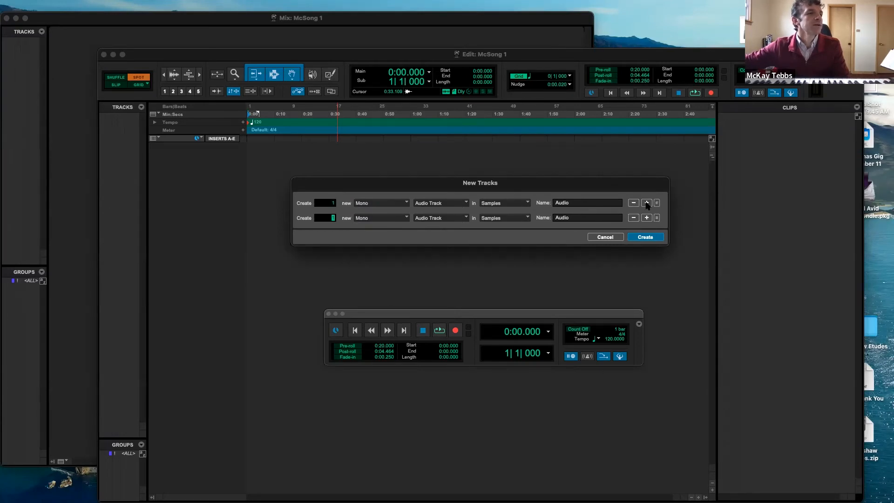
pyautogui.click(404, 221)
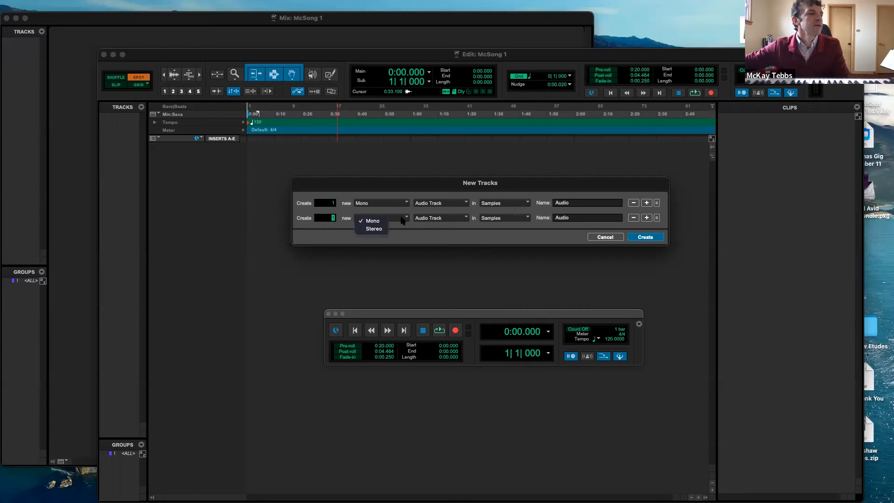
pyautogui.click(381, 228)
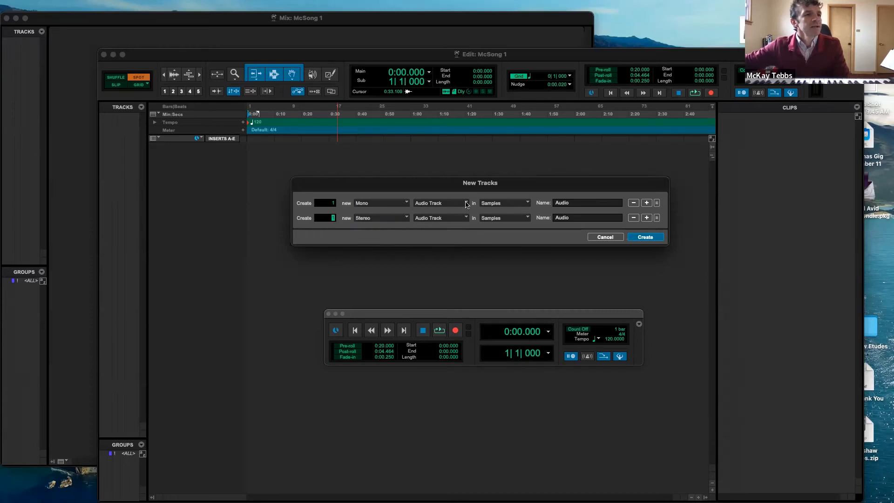
# Step: Examine the track types available for the new audio tracks, leaving both rows set to Audio Track
pyautogui.click(466, 204)
pyautogui.click(466, 204)
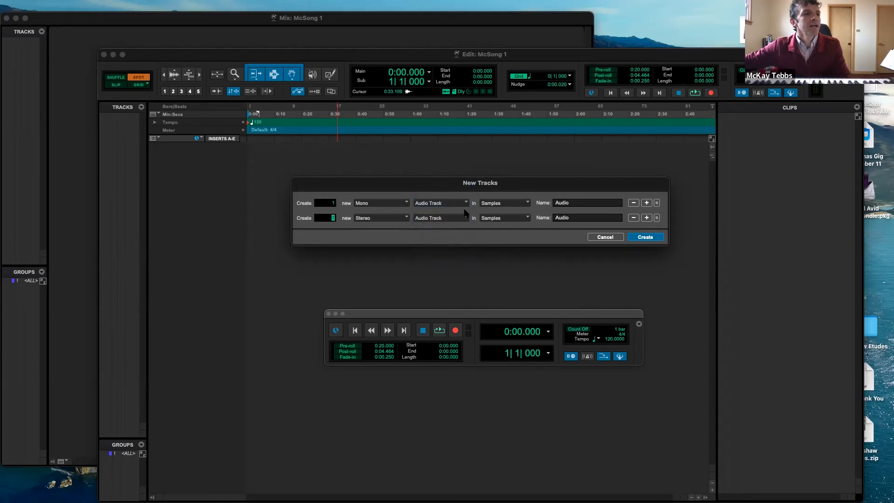
pyautogui.click(466, 218)
pyautogui.click(466, 218)
pyautogui.click(466, 204)
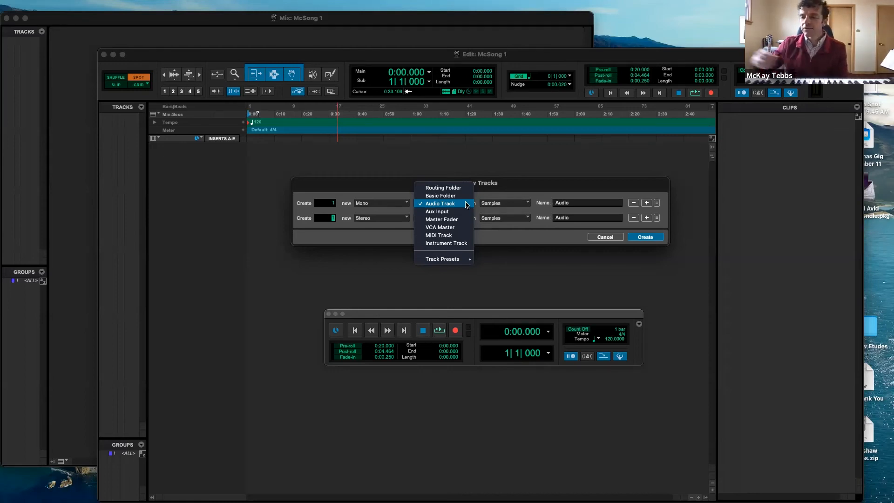
pyautogui.click(467, 204)
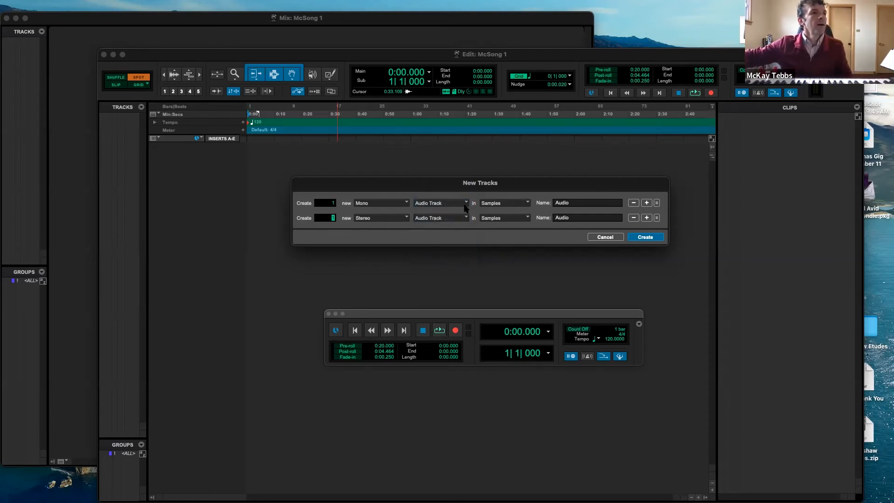
pyautogui.click(465, 205)
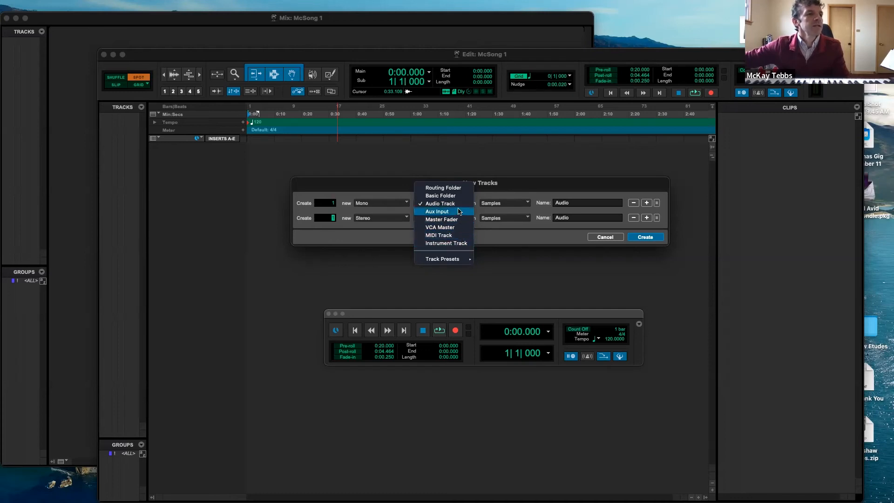
pyautogui.click(489, 227)
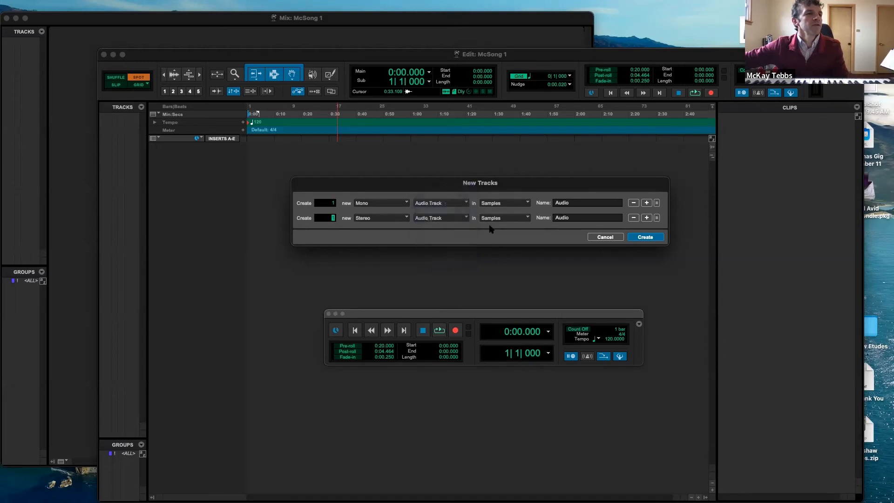
# Step: Add a mono Instrument Track row and a MIDI Track row, with the MIDI track quantity set to 0
pyautogui.click(647, 218)
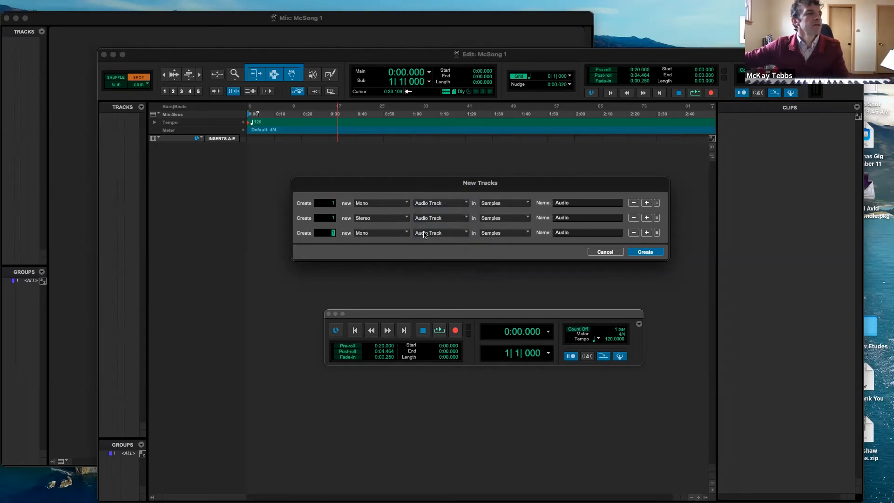
pyautogui.click(466, 233)
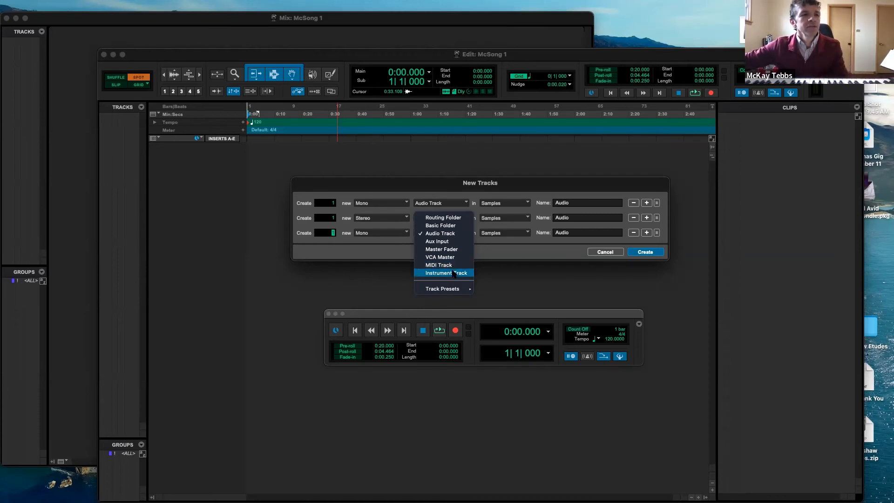
pyautogui.click(454, 273)
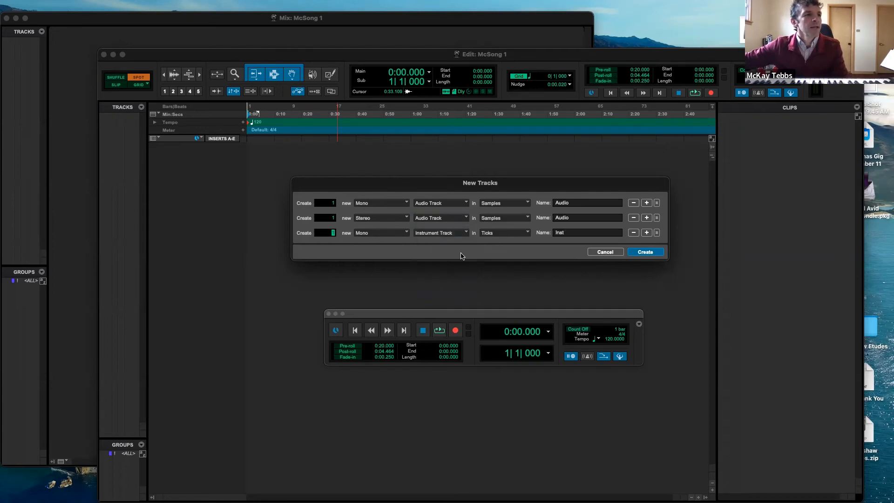
pyautogui.click(646, 233)
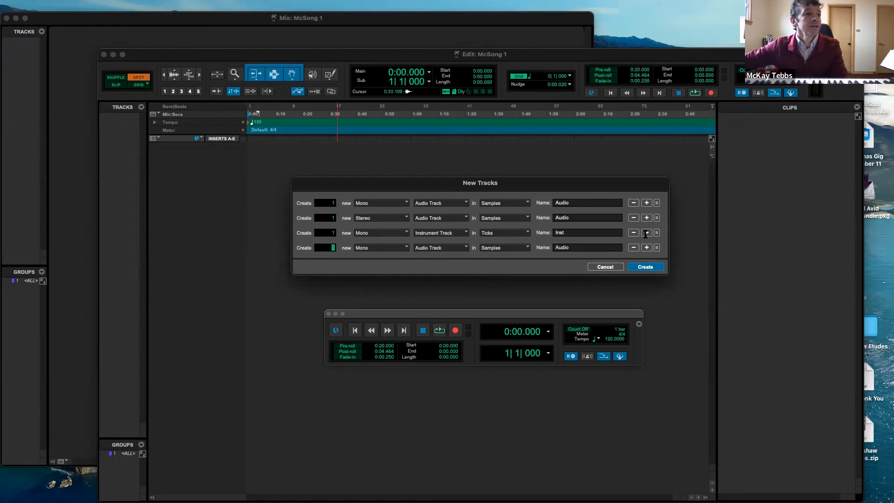
pyautogui.click(460, 250)
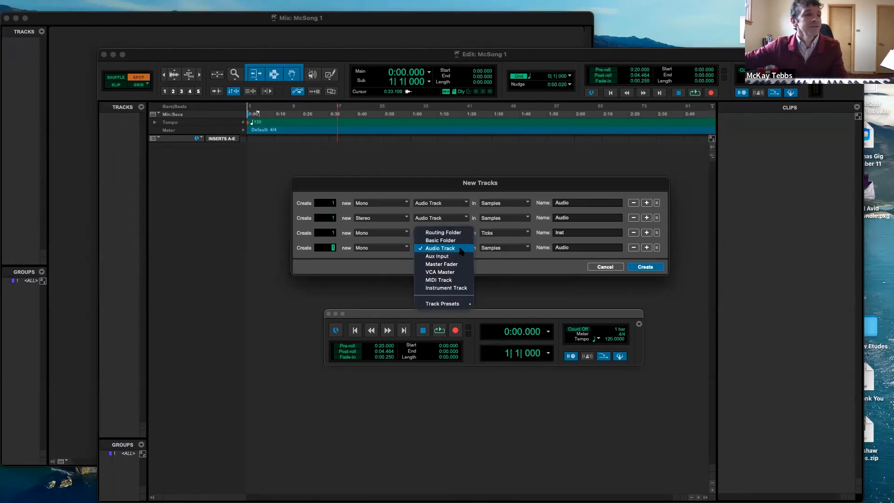
pyautogui.click(449, 279)
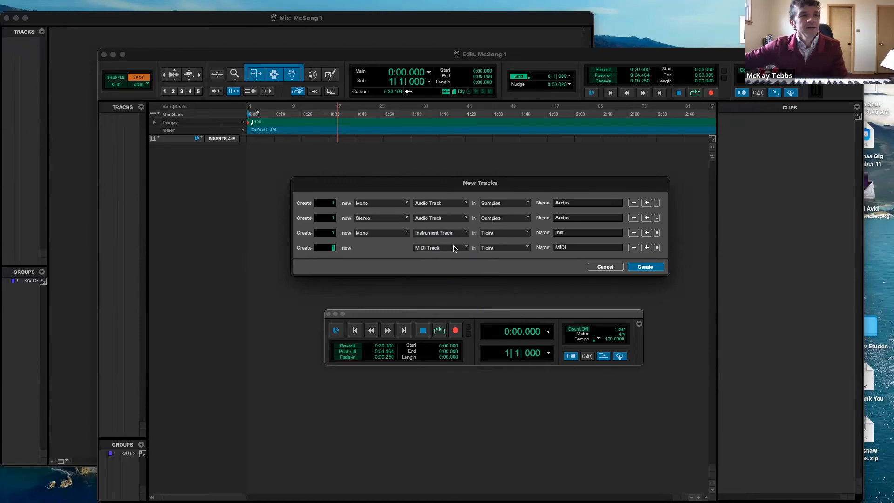
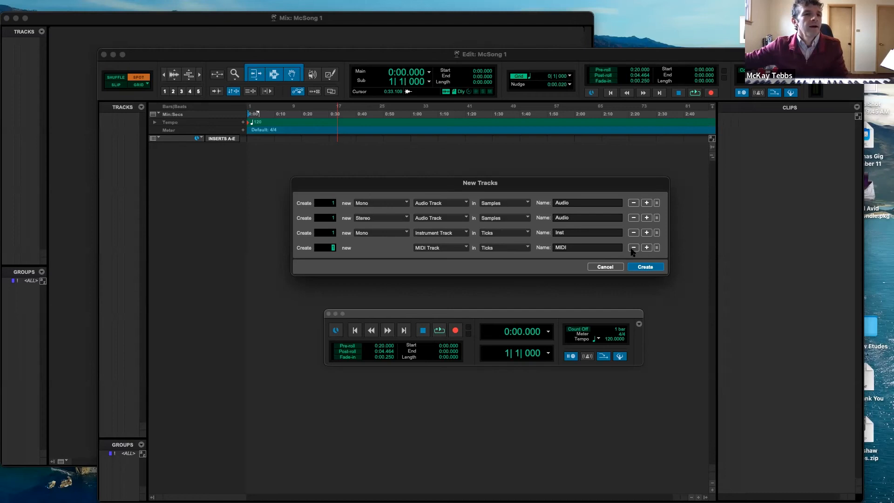
# Step: Add another row for one mono track and set its type to Aux Input
pyautogui.click(646, 247)
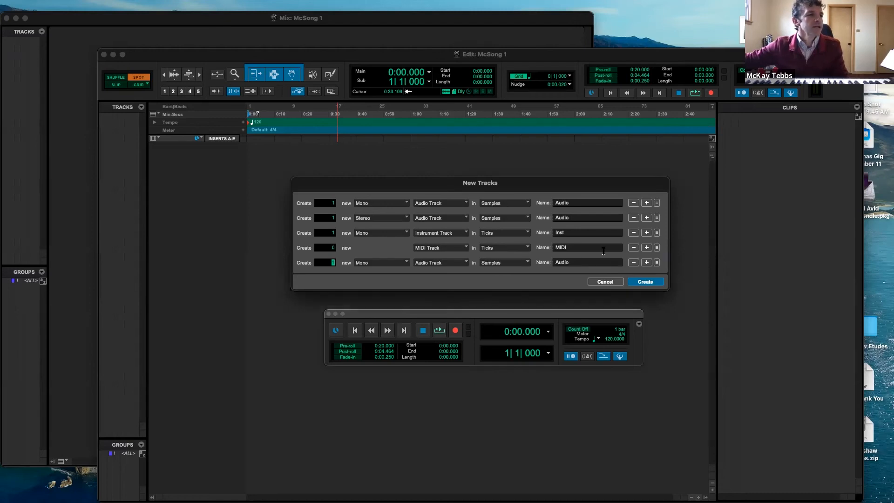
pyautogui.click(465, 263)
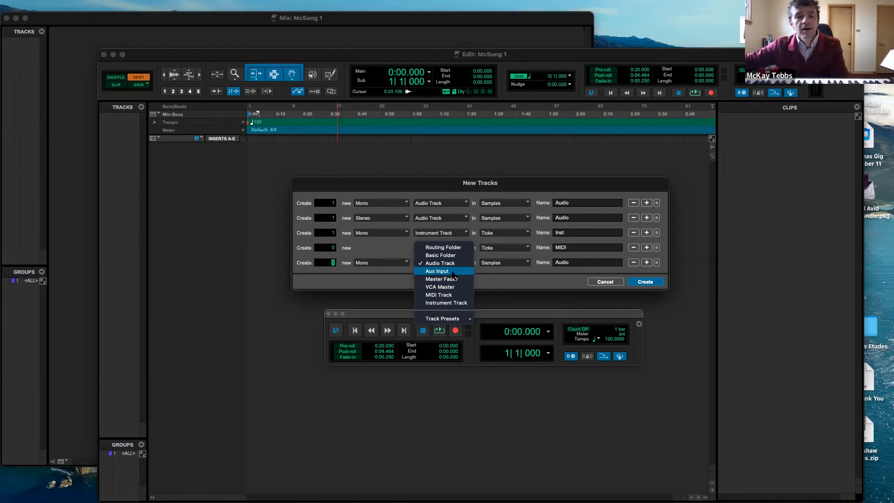
pyautogui.click(452, 272)
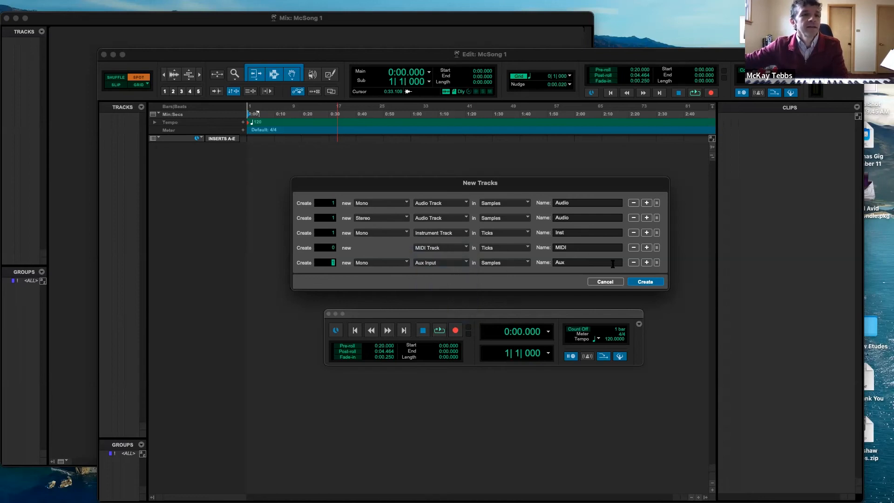
# Step: Add a final row, try VCA Master, settle on a mono Master Fader, and create the tracks
pyautogui.click(646, 262)
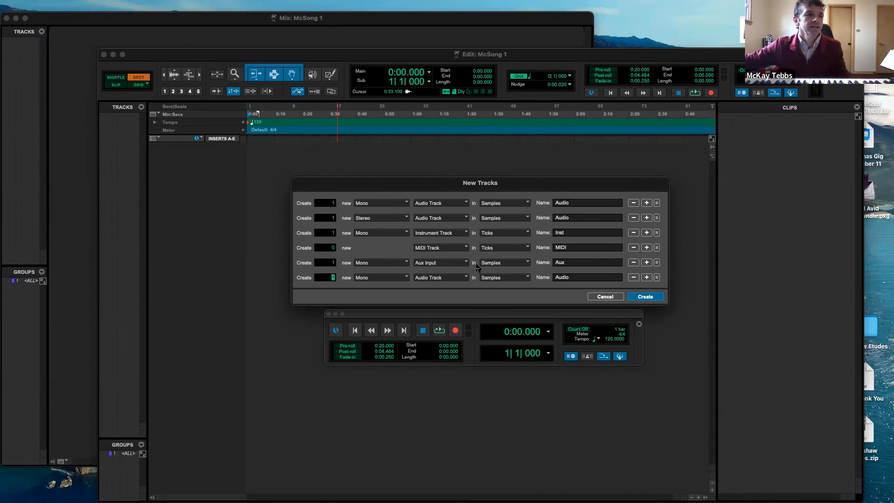
pyautogui.click(467, 278)
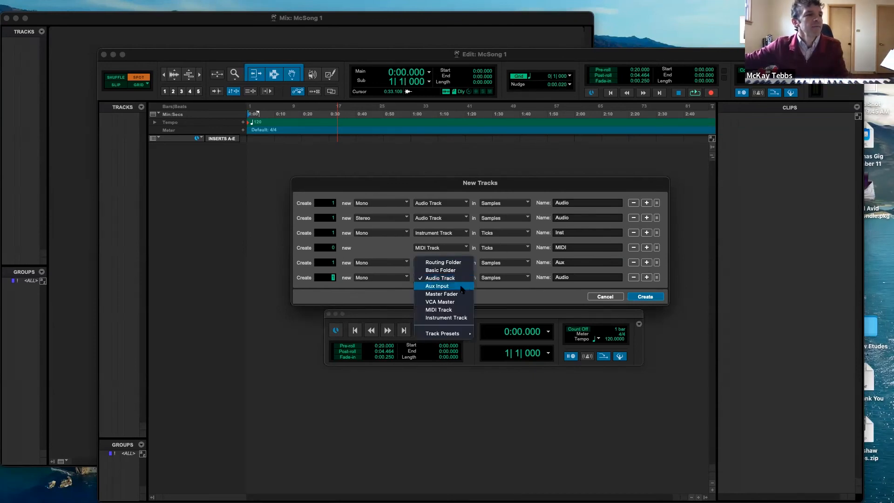
pyautogui.click(455, 302)
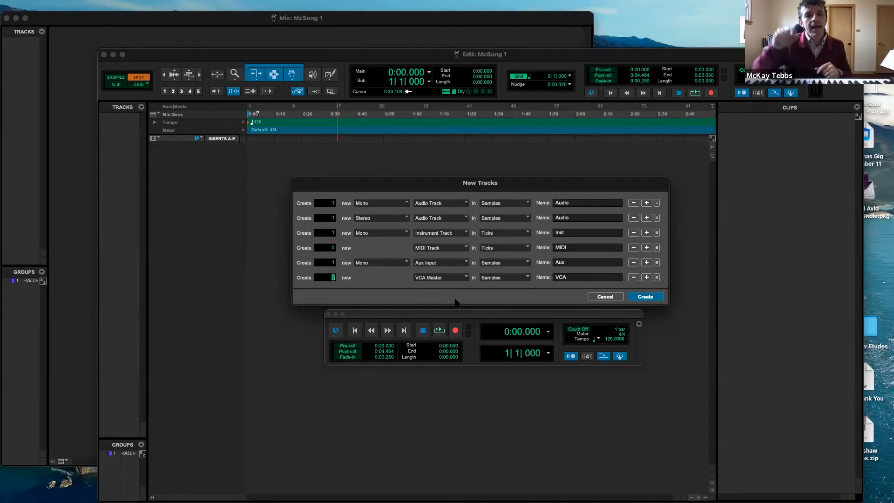
pyautogui.click(466, 277)
pyautogui.click(459, 271)
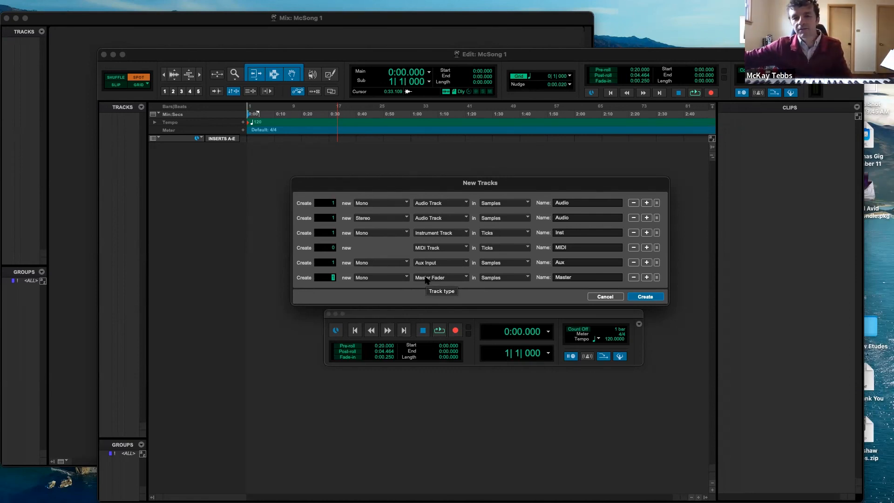
pyautogui.click(644, 297)
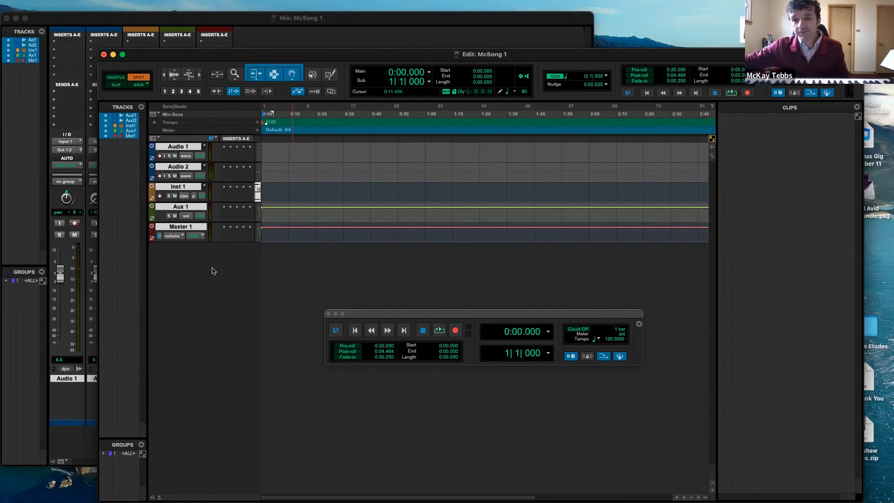
# Step: Rename the first audio track as nm and the second audio track as bnm
pyautogui.doubleClick(184, 146)
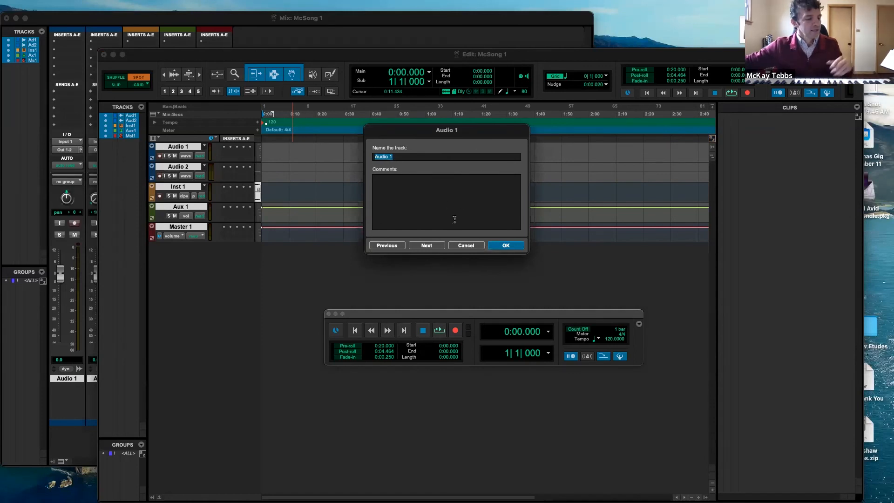
pyautogui.write('nm')
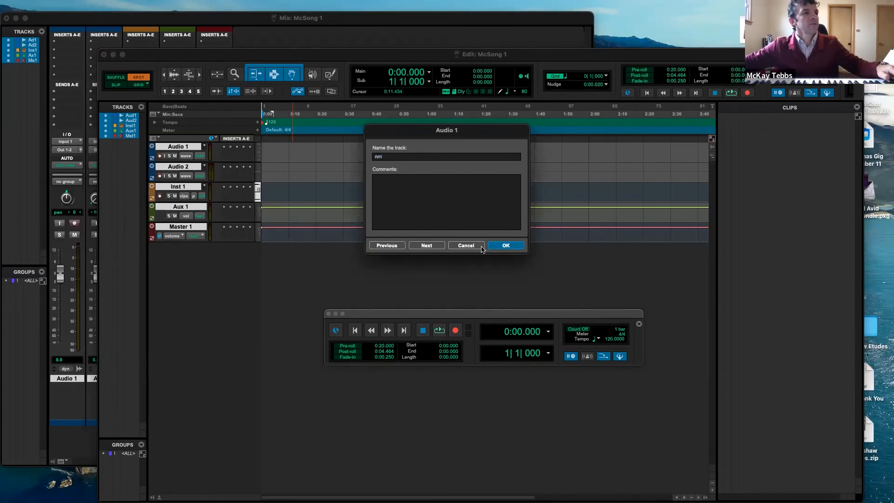
pyautogui.click(499, 246)
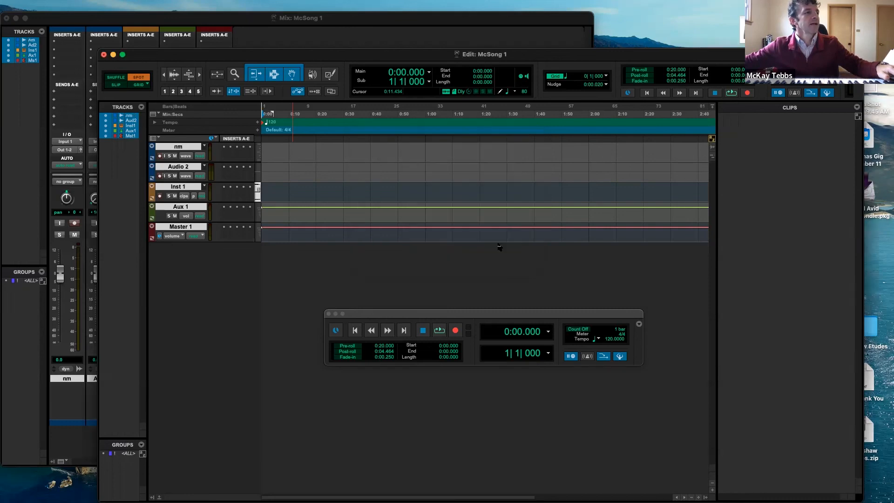
pyautogui.doubleClick(178, 170)
pyautogui.write('bnm')
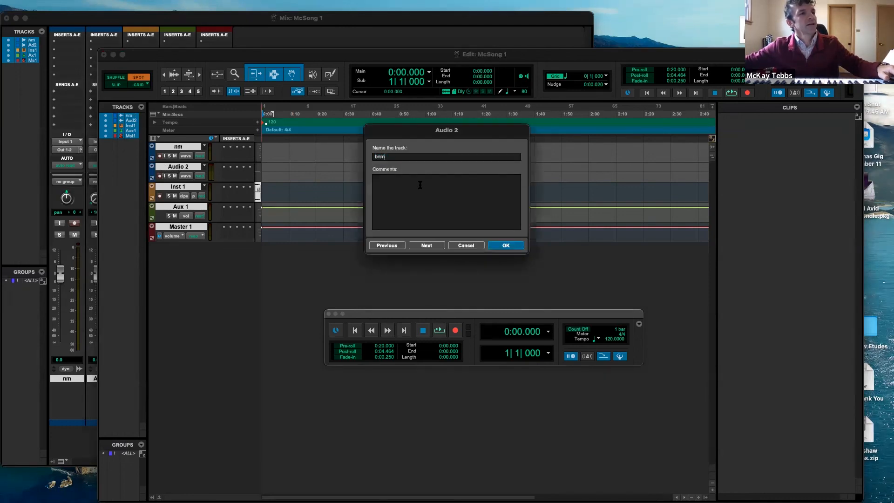
pyautogui.click(502, 246)
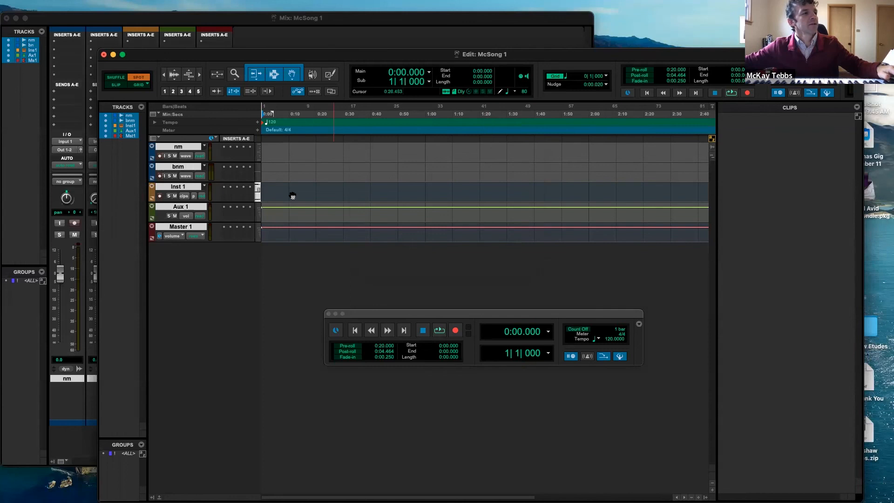
# Step: Try to rename the instrument track Inst 1 as bnm
pyautogui.doubleClick(185, 189)
pyautogui.write('bnm')
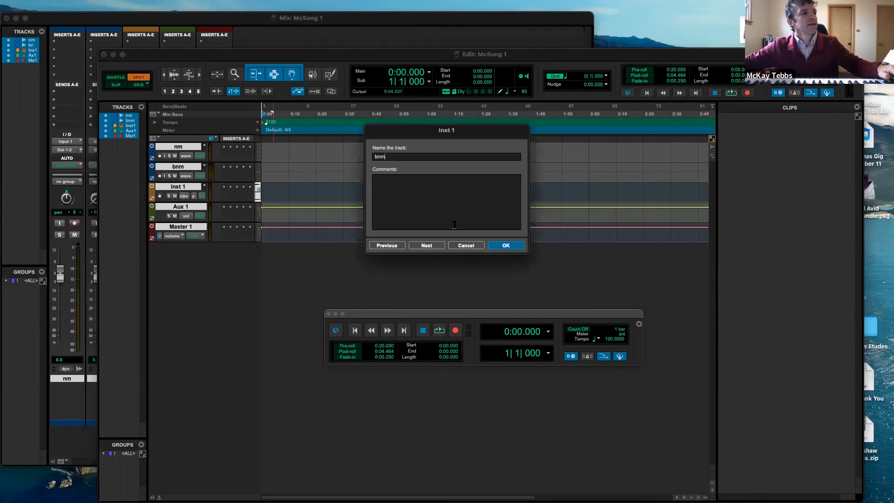
pyautogui.click(505, 245)
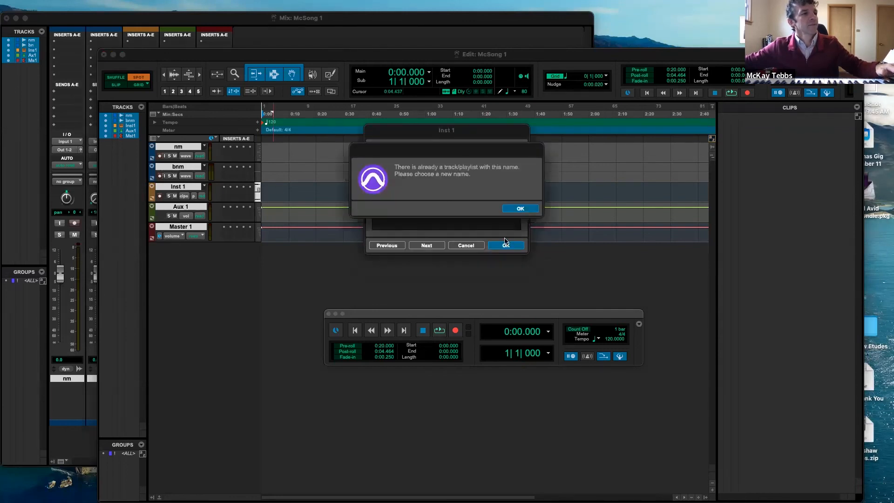
pyautogui.click(512, 208)
pyautogui.click(466, 246)
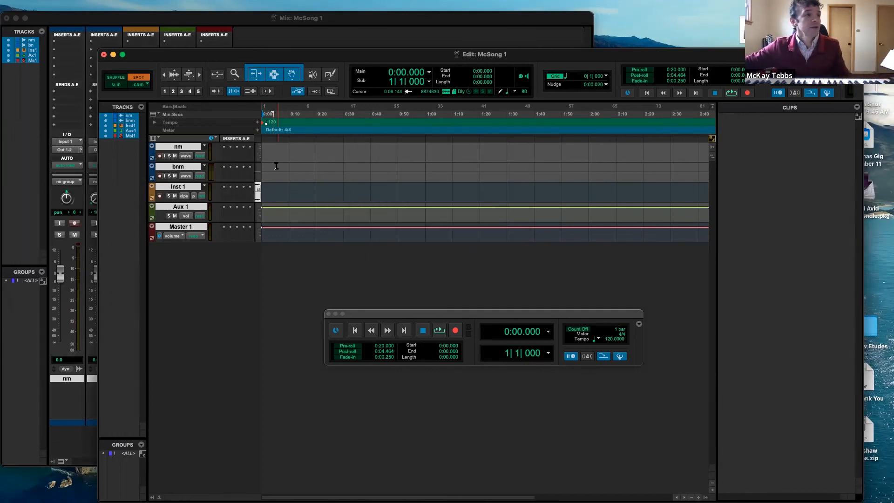
# Step: Rename the nm audio track as Guitar 1 and move on to naming the following track
pyautogui.doubleClick(181, 147)
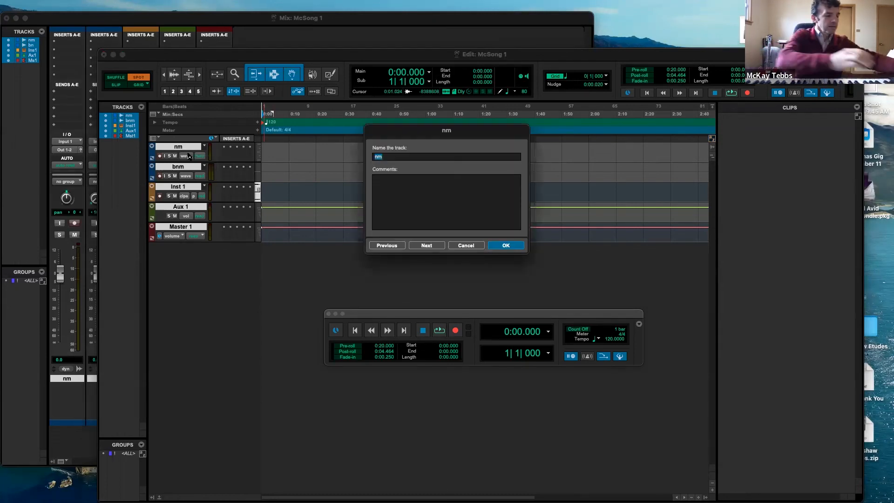
pyautogui.write('Guita')
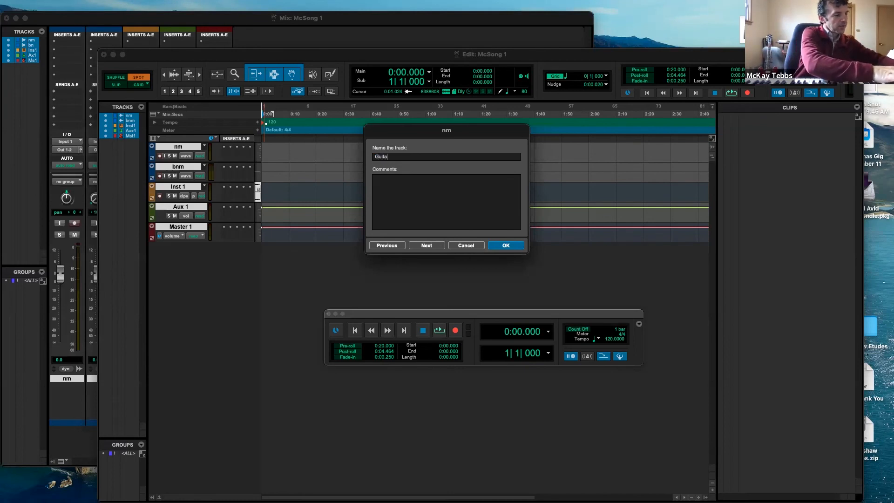
pyautogui.write('r 1')
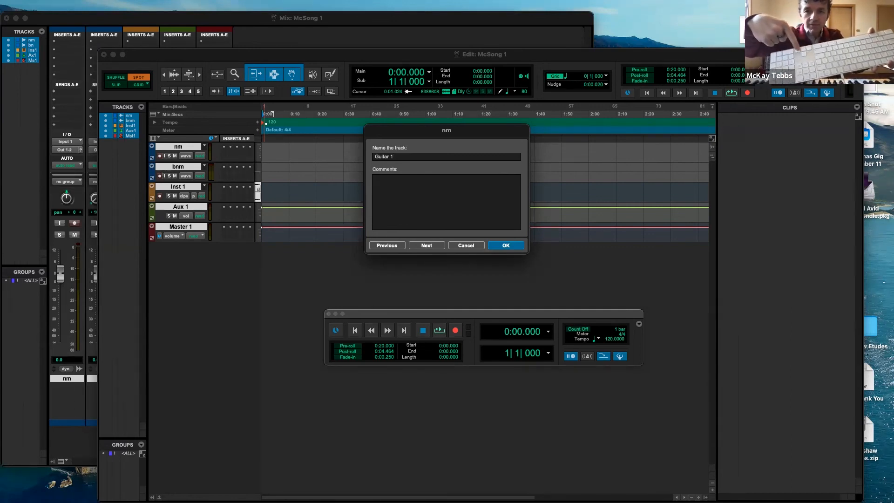
pyautogui.press('super+Right')
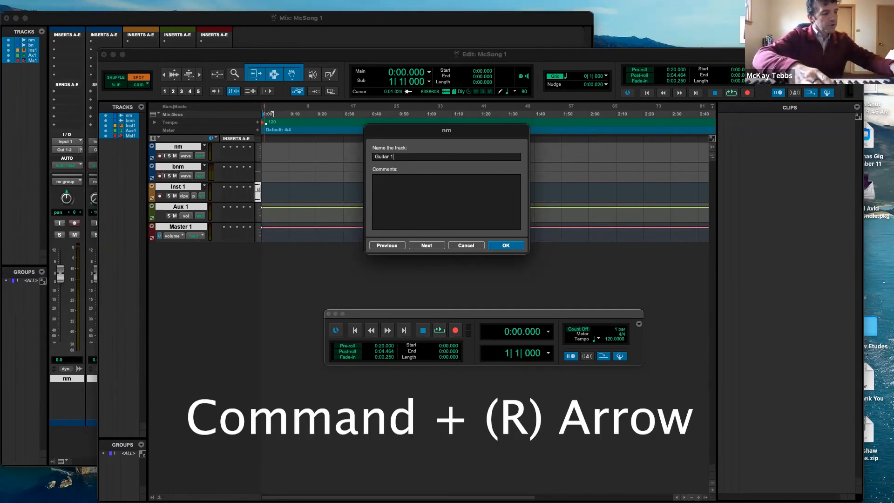
pyautogui.press('super+Right')
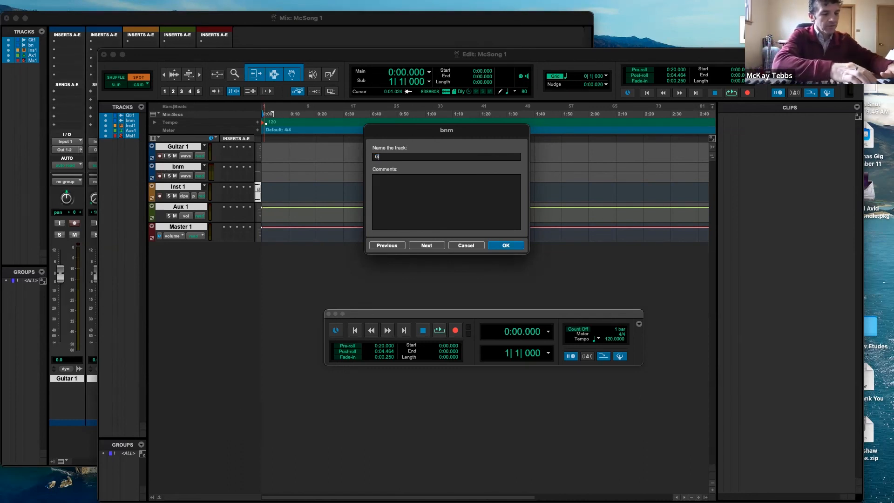
# Step: Rename the second audio track as Guitar and the instrument track as Organ
pyautogui.write('Guitar')
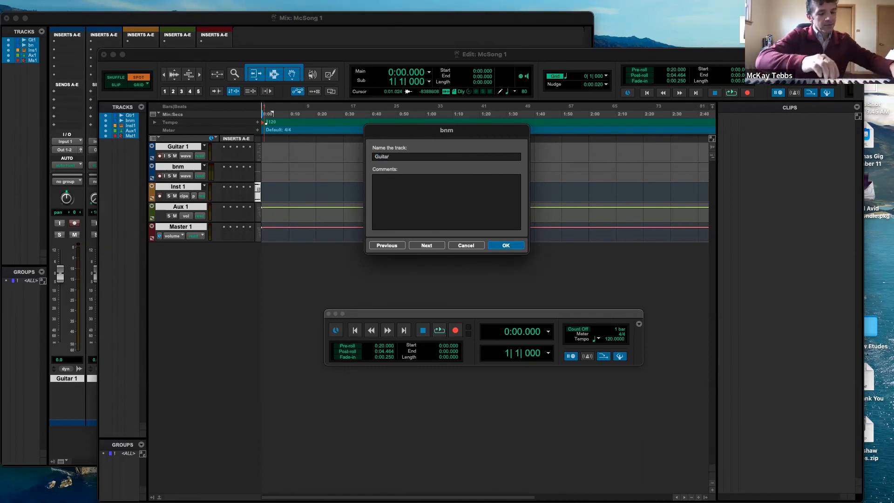
pyautogui.press('super+Right')
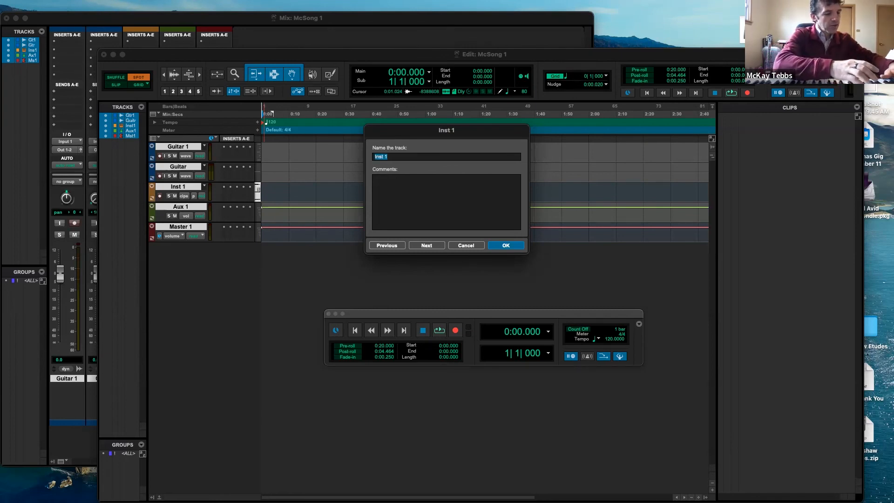
pyautogui.write('Organ')
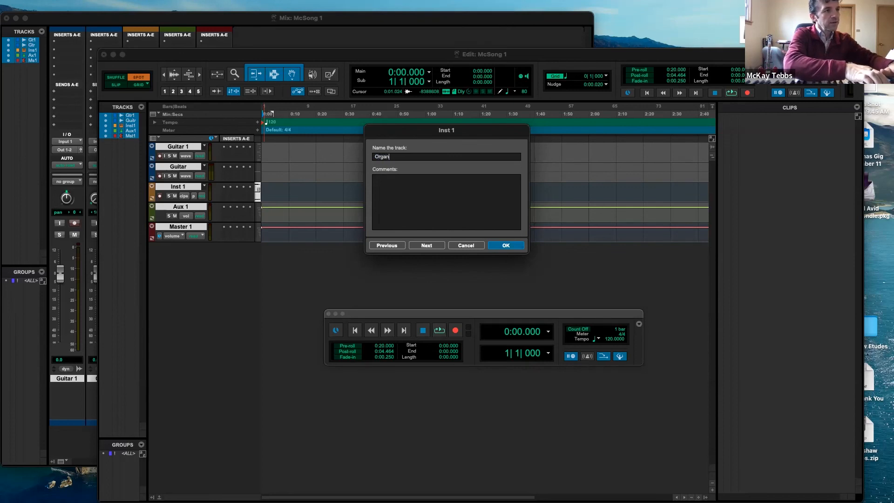
pyautogui.press('super+Right')
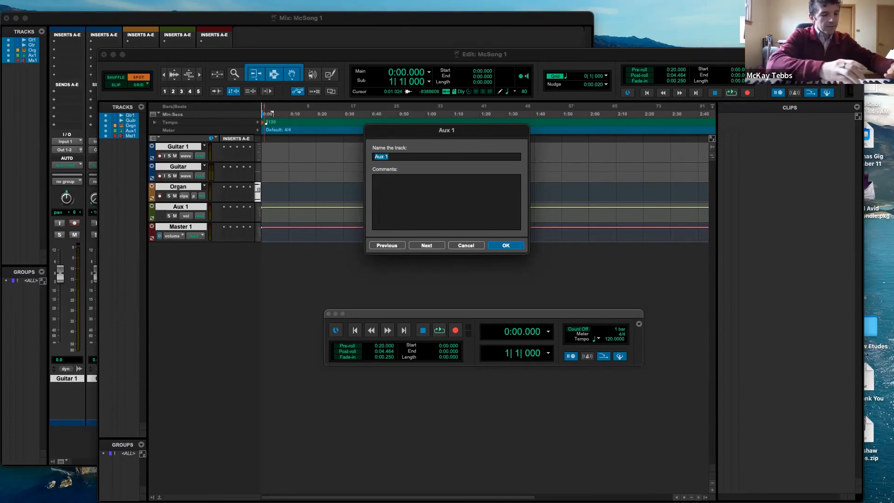
# Step: Rename the aux track as Delay and the master track as Master
pyautogui.write('Delay')
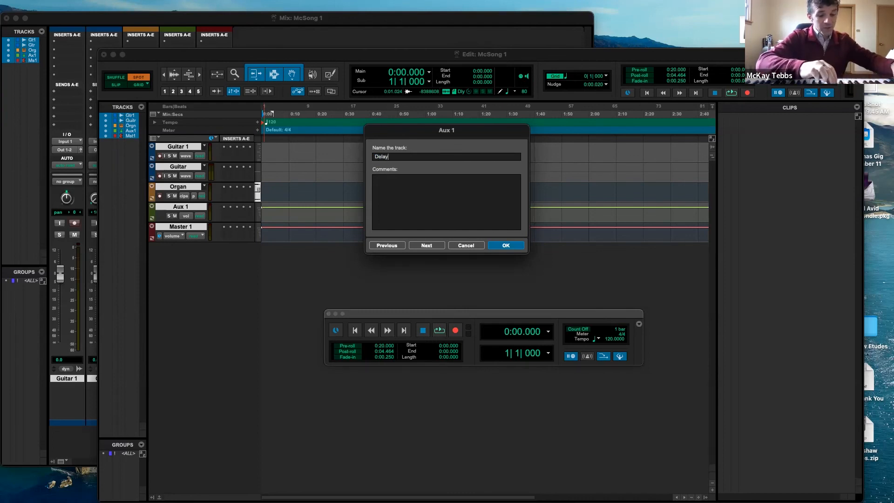
pyautogui.press('super+Right')
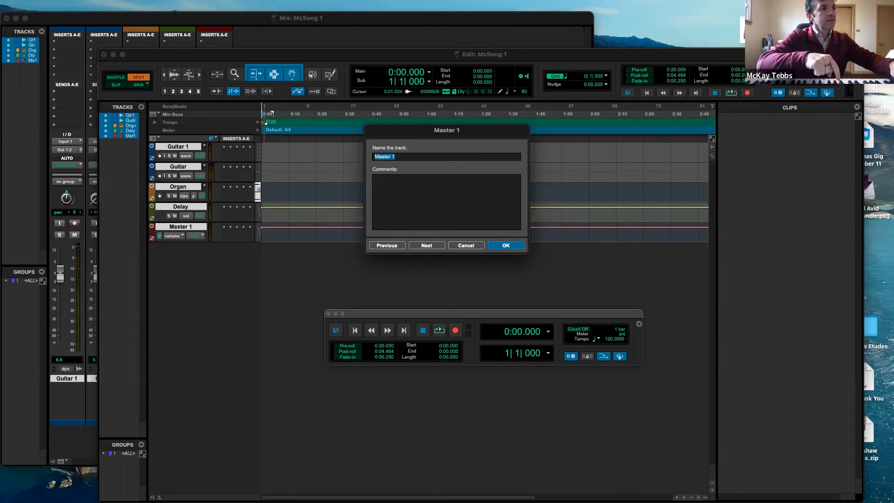
pyautogui.write('Maste')
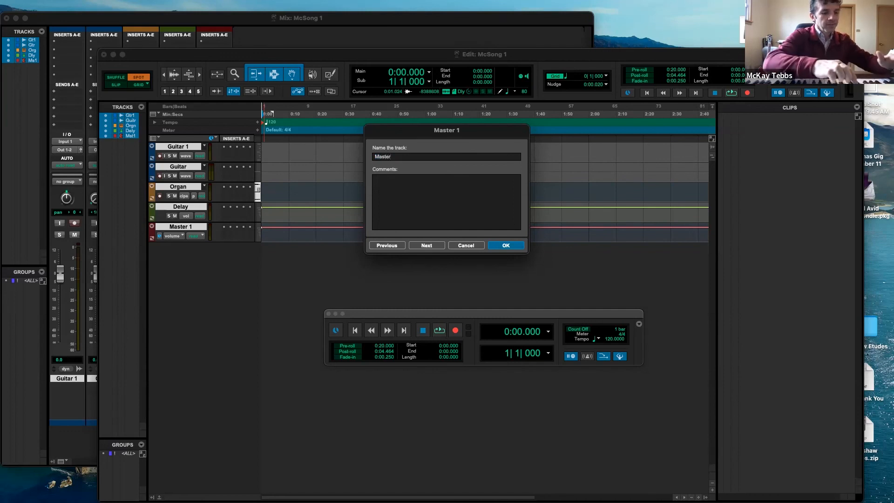
pyautogui.press('Return')
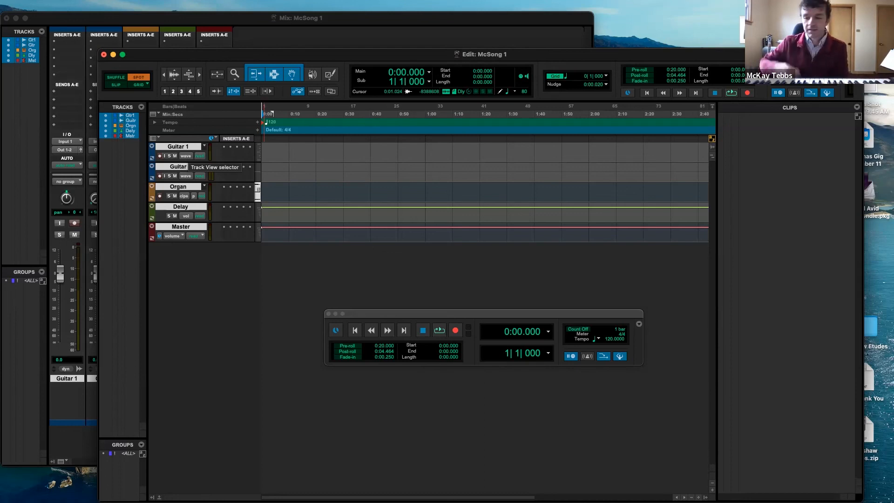
# Step: Examine the timebase choices for a new audio track and an added Instrument Track row, without creating any tracks
pyautogui.press('super+shift+n')
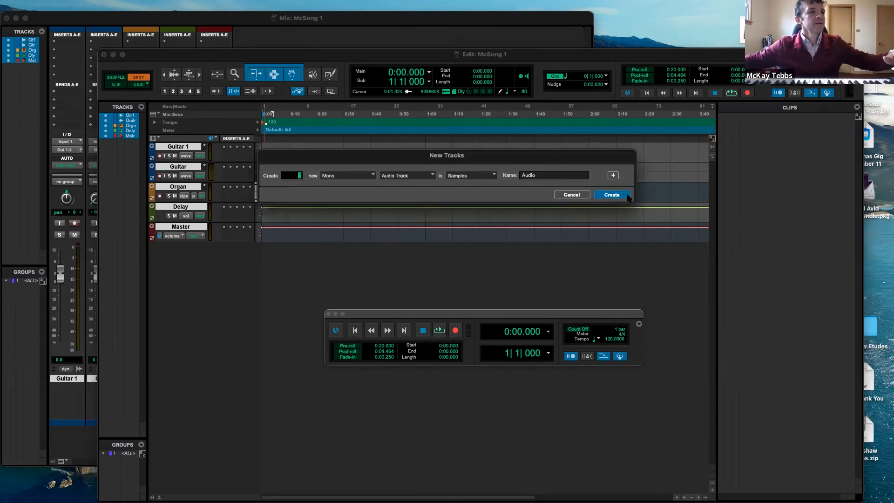
pyautogui.click(613, 175)
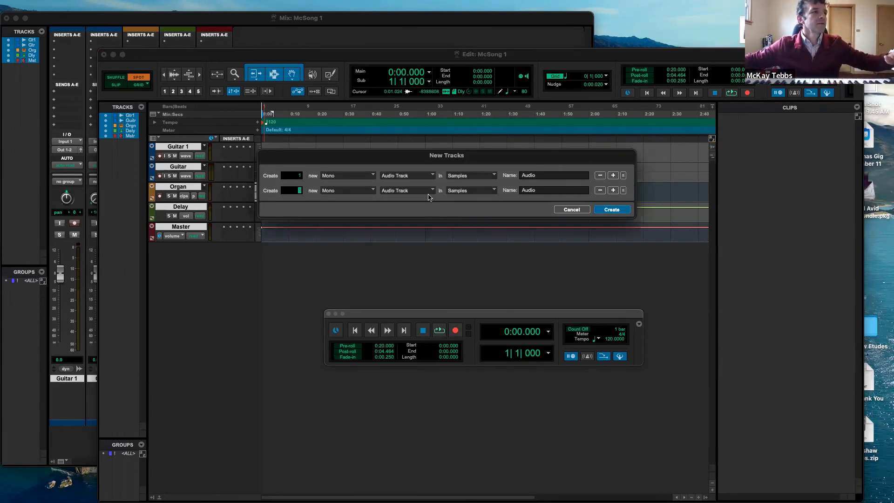
pyautogui.click(422, 191)
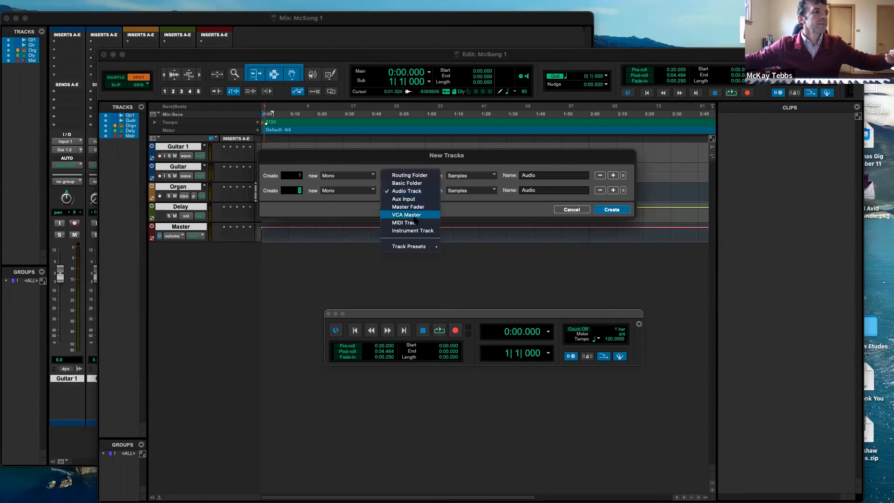
pyautogui.click(415, 231)
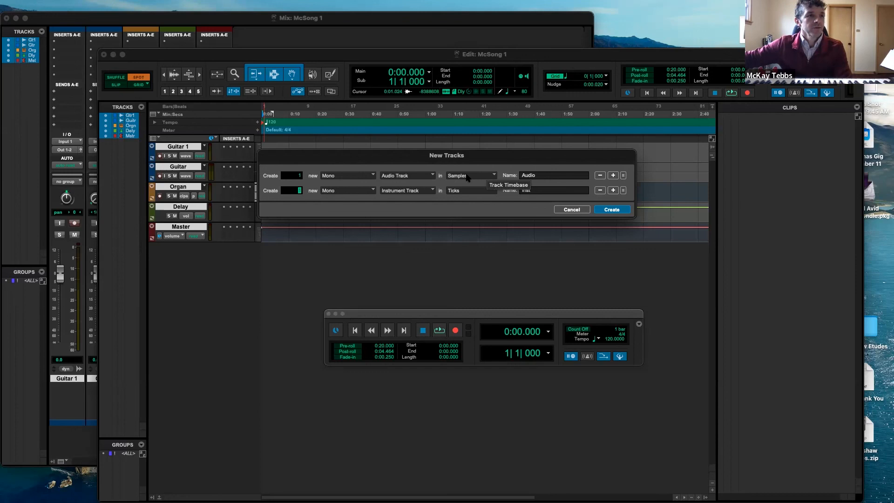
pyautogui.click(492, 191)
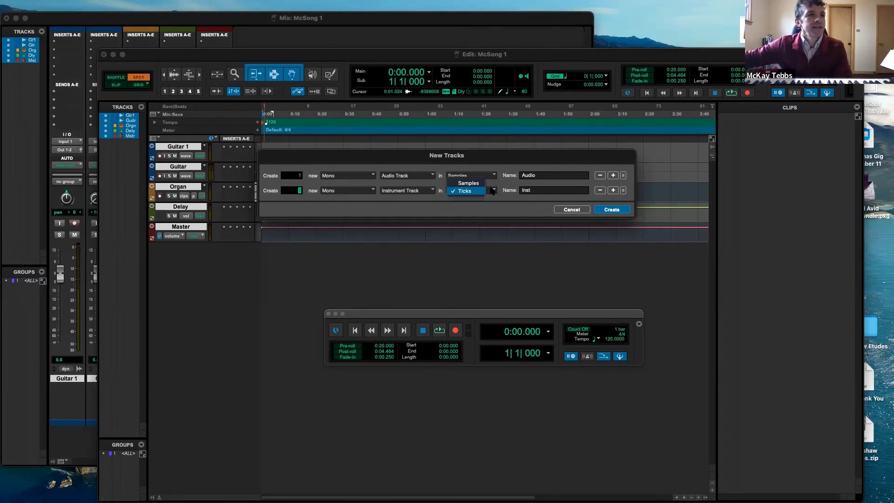
pyautogui.click(478, 191)
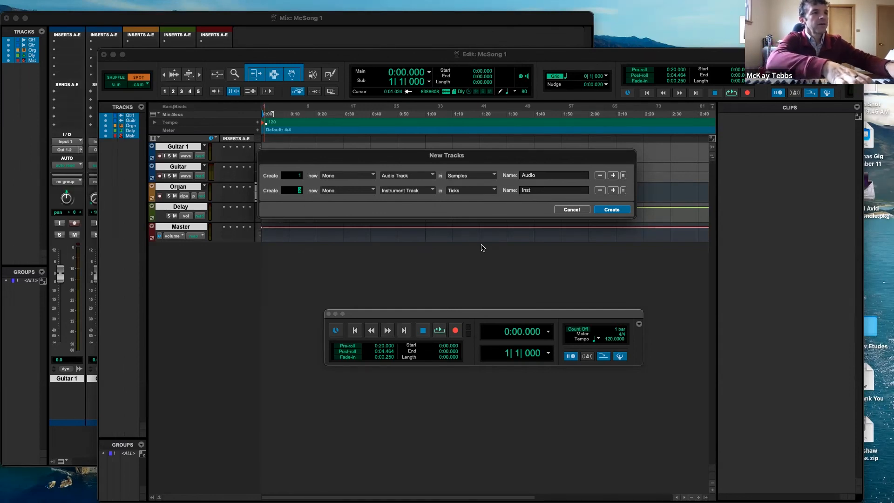
pyautogui.press('super+minus')
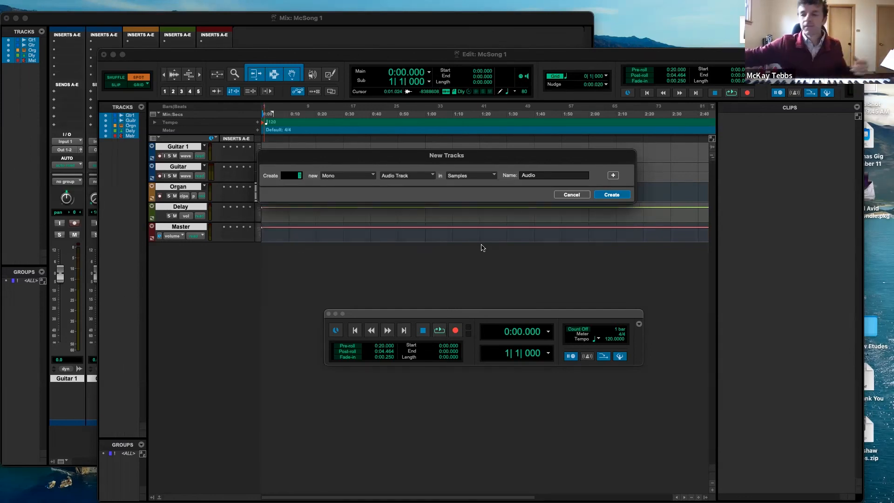
pyautogui.click(571, 194)
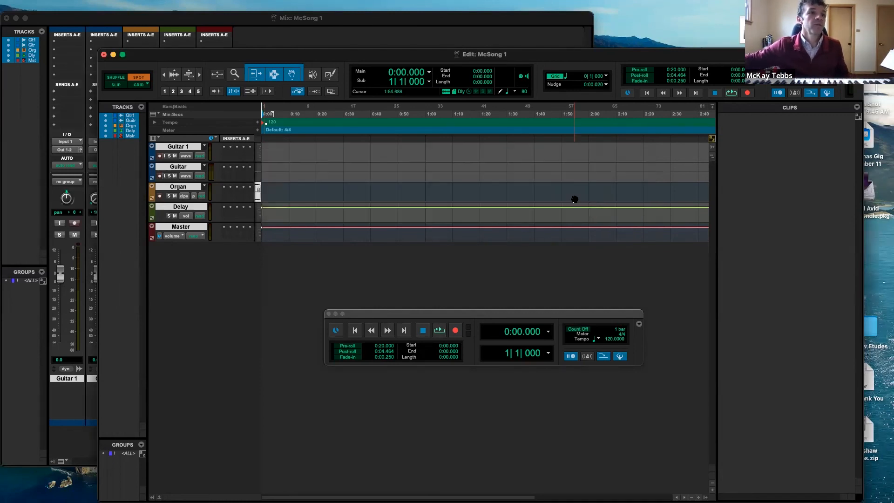